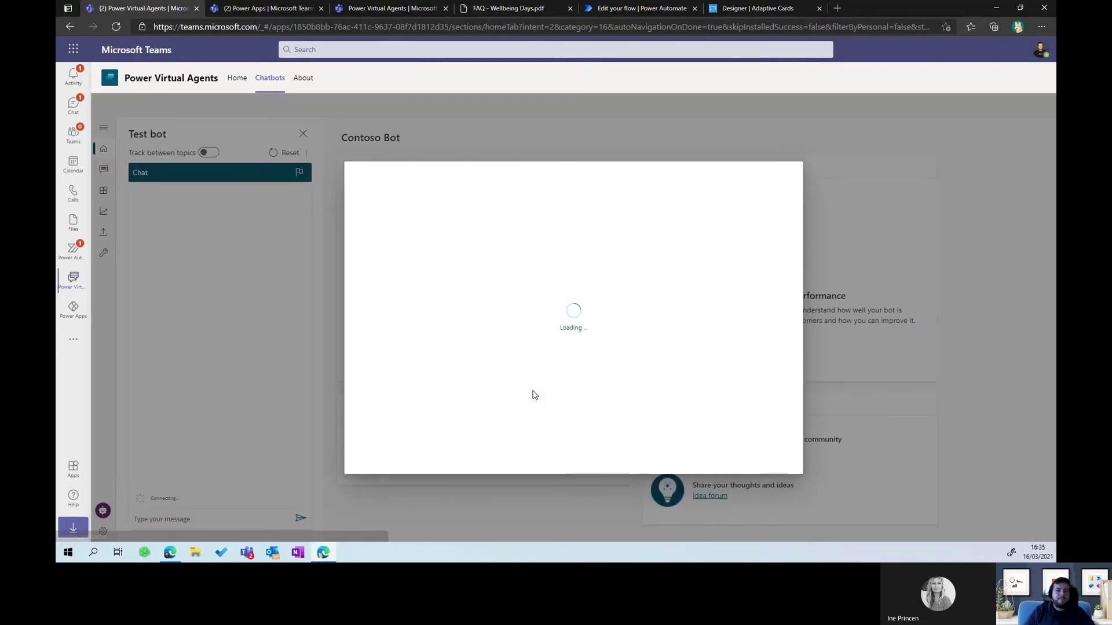
Create a new bot named "HR Chatbot 2" with English (US) as its language, checking the other available languages first.
click(644, 227)
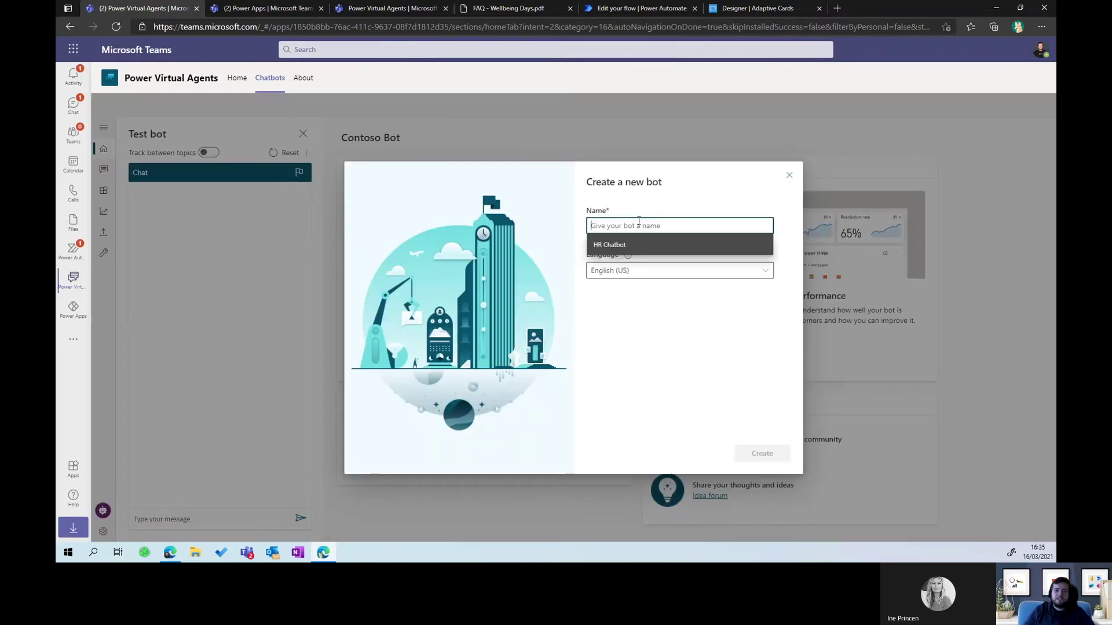
text(HR Chatbot 2)
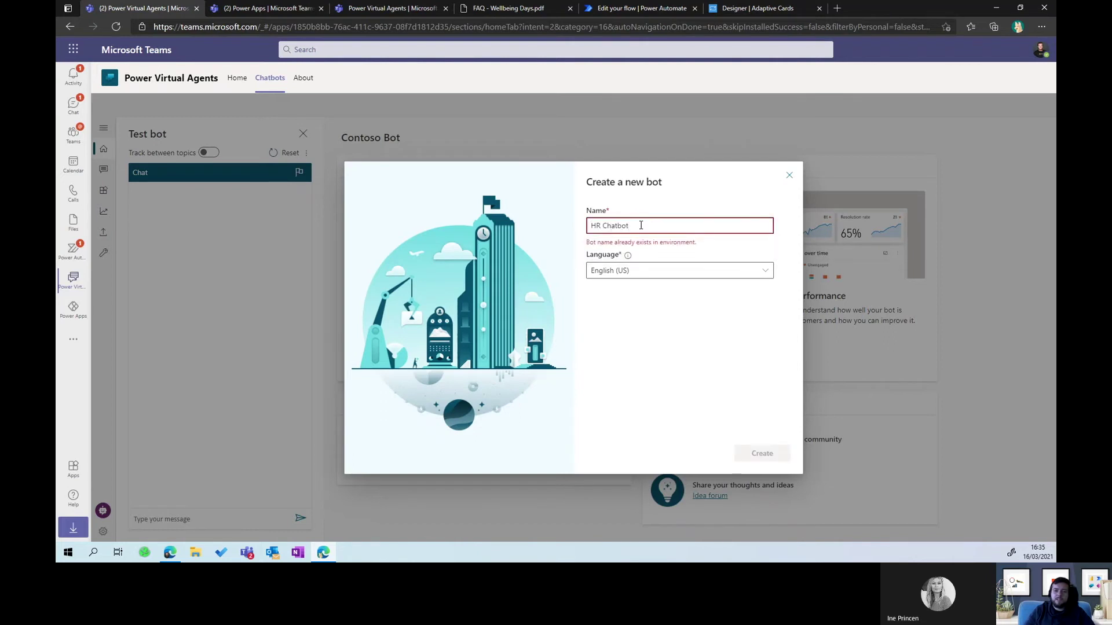
click(656, 307)
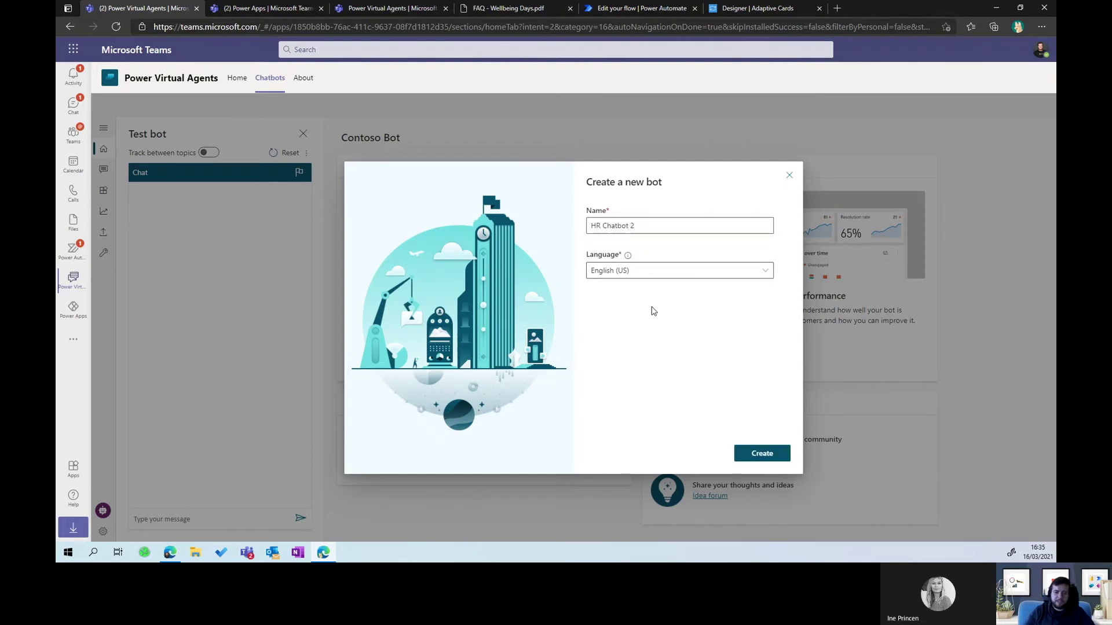
click(643, 277)
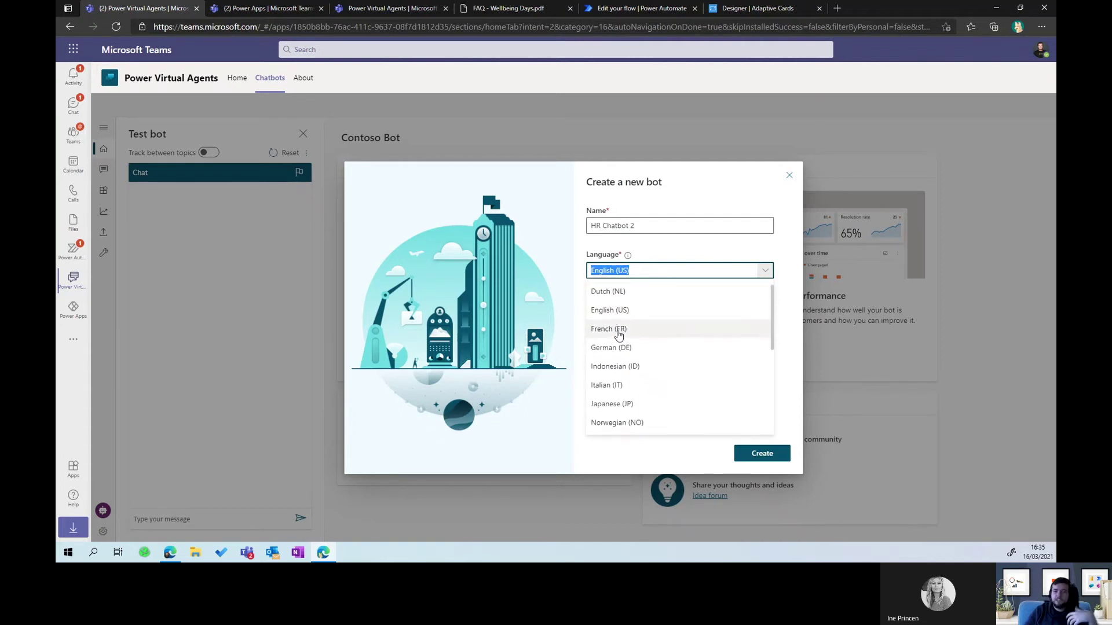
scroll(617, 336, down, 1)
scroll(616, 336, down, 2)
scroll(617, 337, up, 3)
click(654, 255)
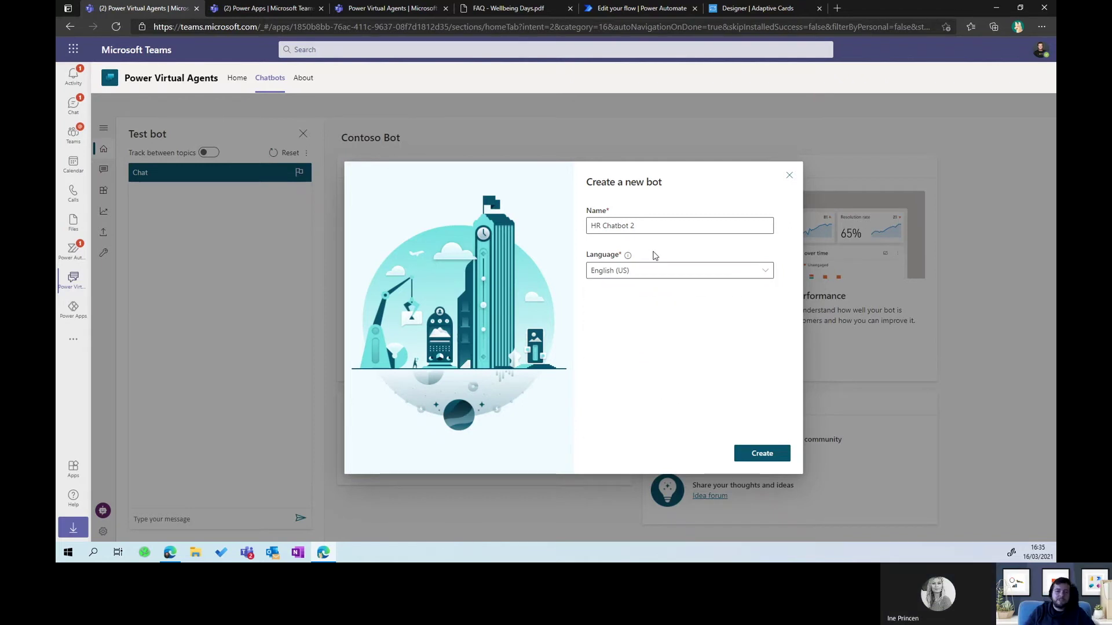
click(753, 459)
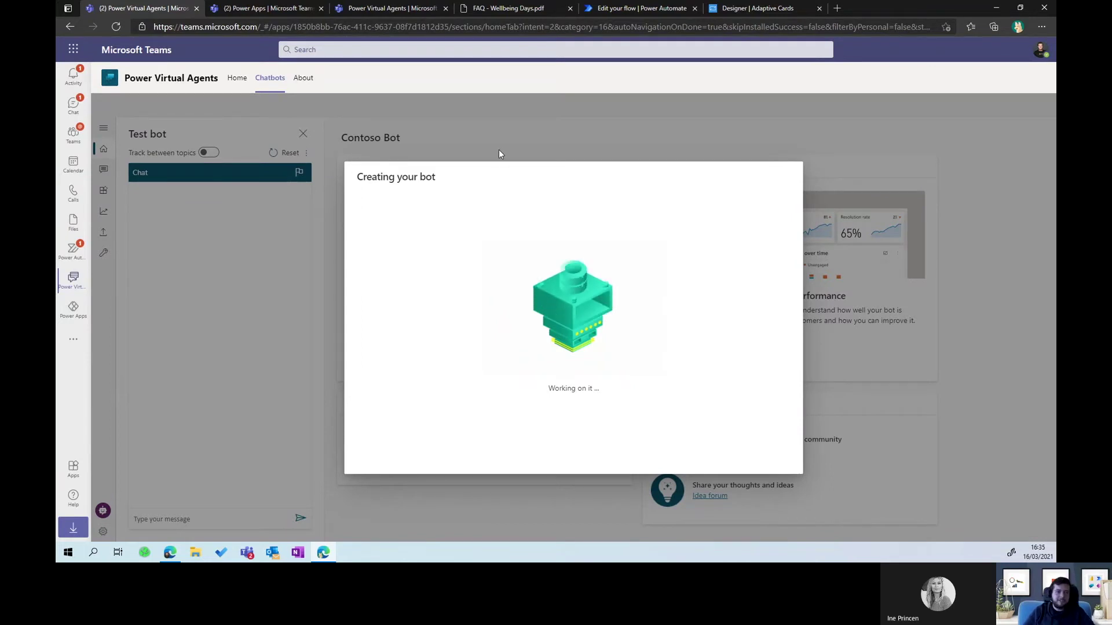
Switch to the FAQ - Wellbeing Days PDF and examine its questions and answers about eligibility, number of days, timeframe and recording.
click(513, 9)
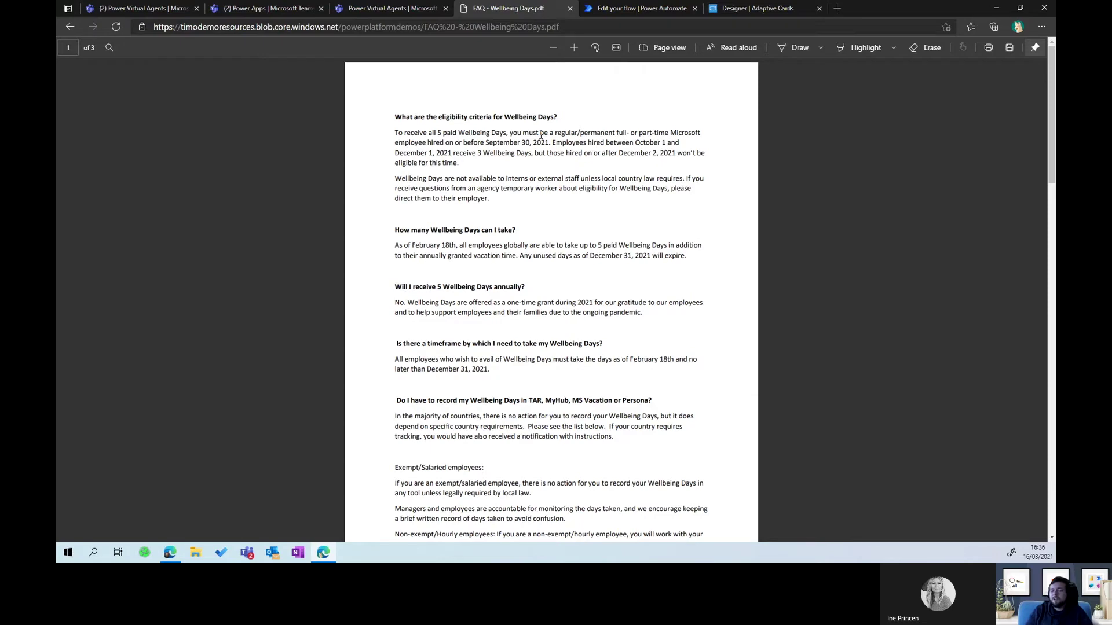
scroll(536, 181, up, 2)
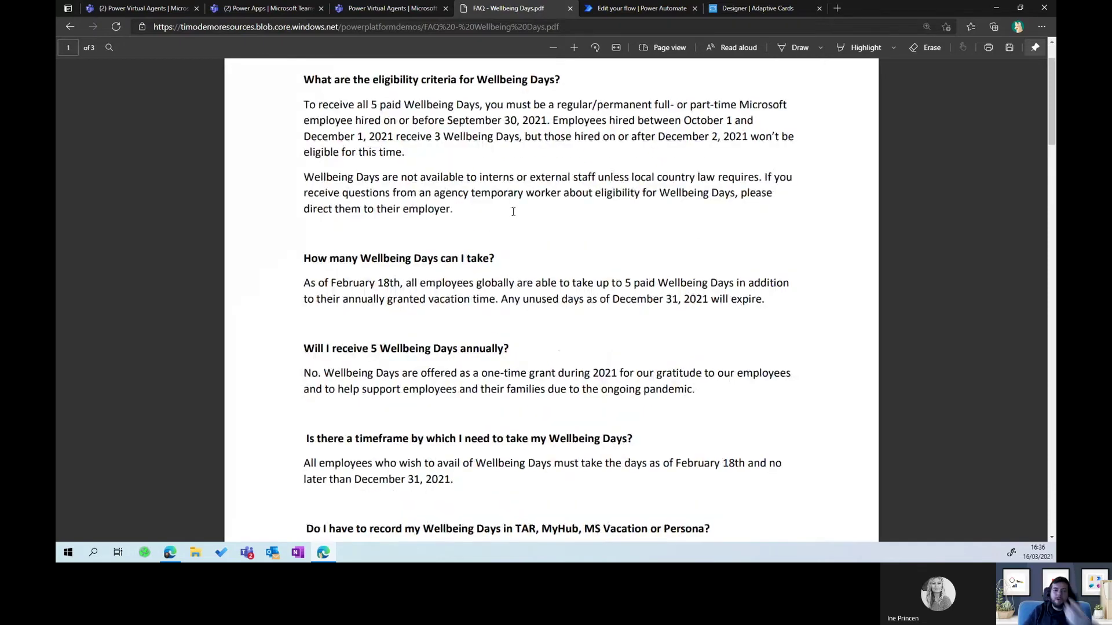
drag(377, 258, 479, 258)
drag(374, 348, 431, 348)
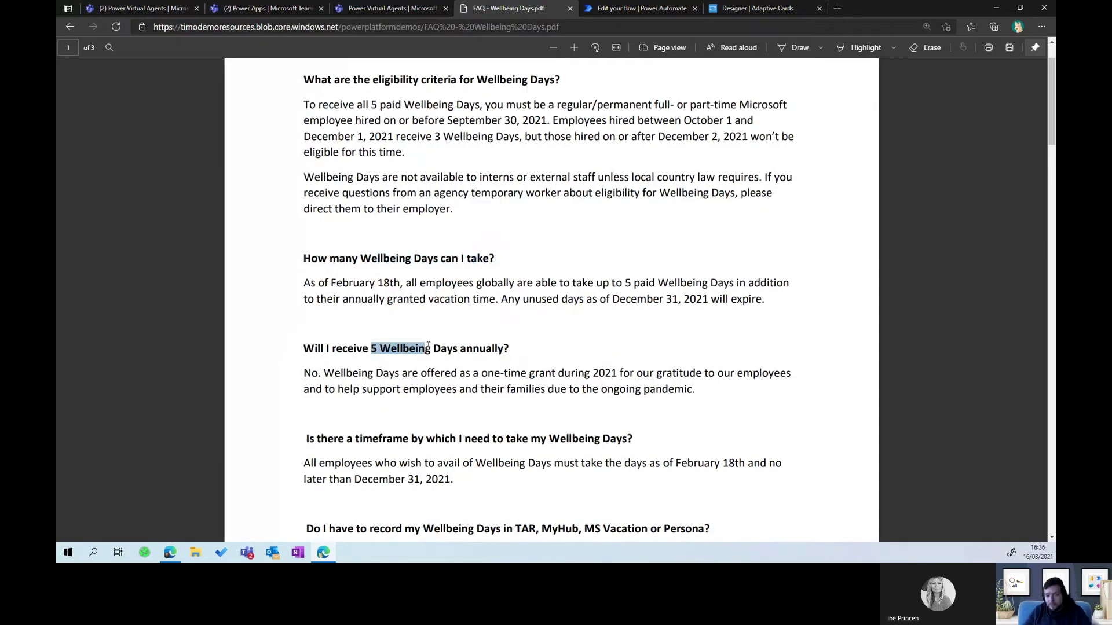
click(415, 364)
scroll(416, 363, down, 2)
scroll(416, 363, down, 2)
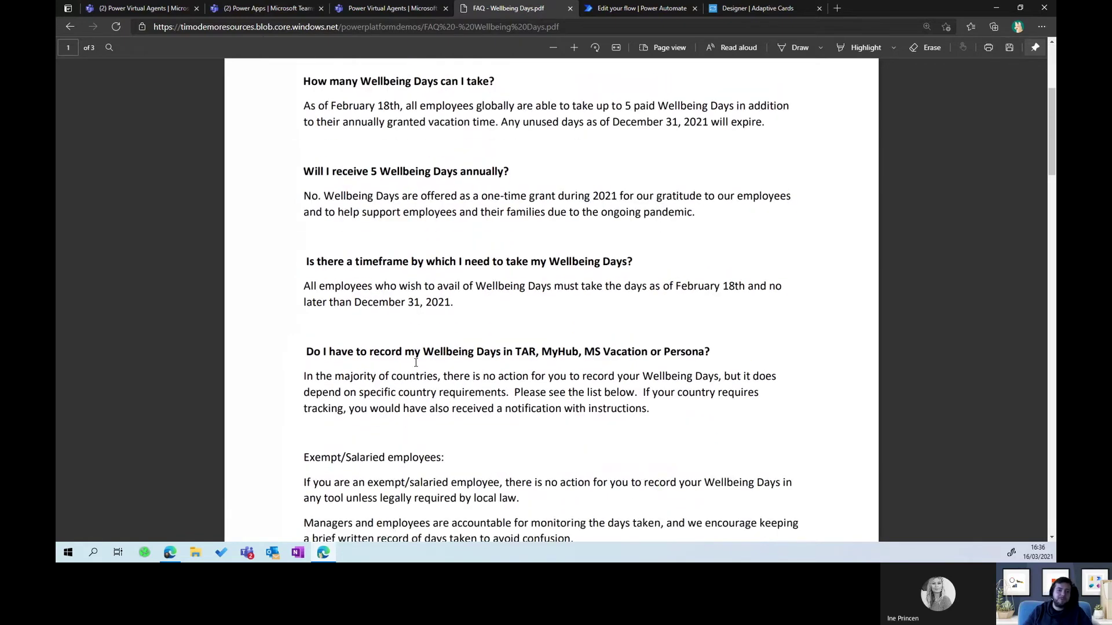
scroll(390, 368, down, 2)
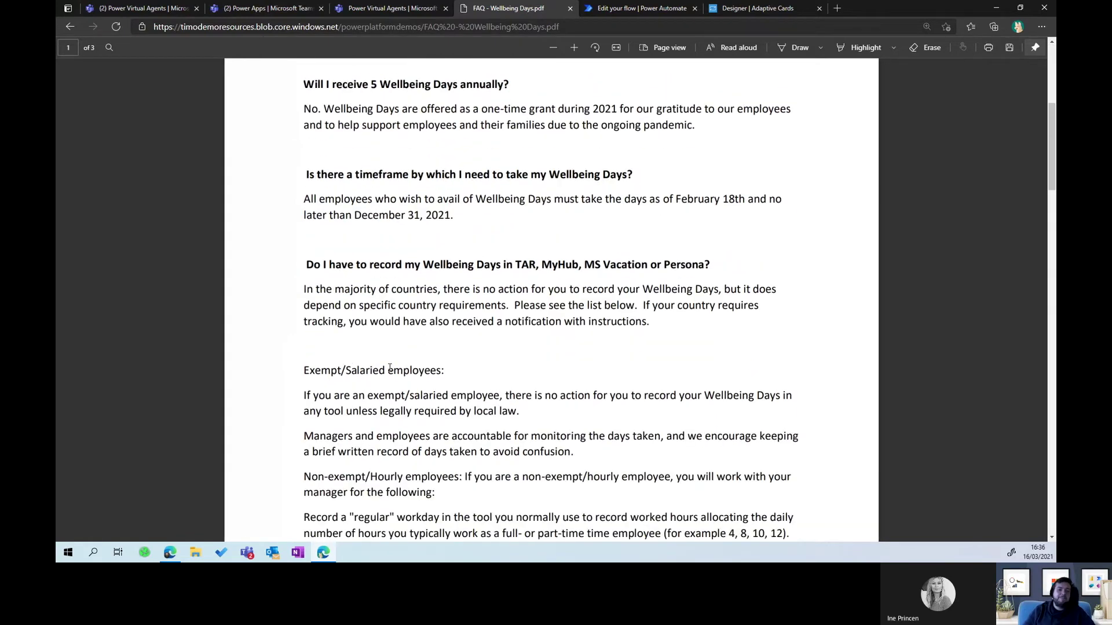
scroll(405, 274, down, 3)
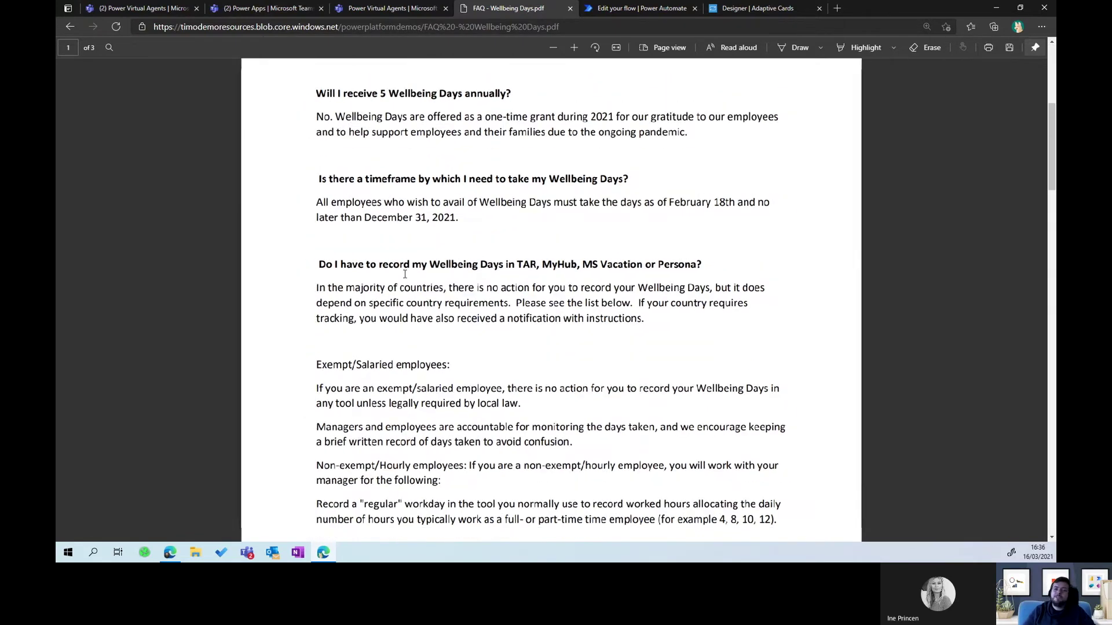
scroll(405, 275, up, 3)
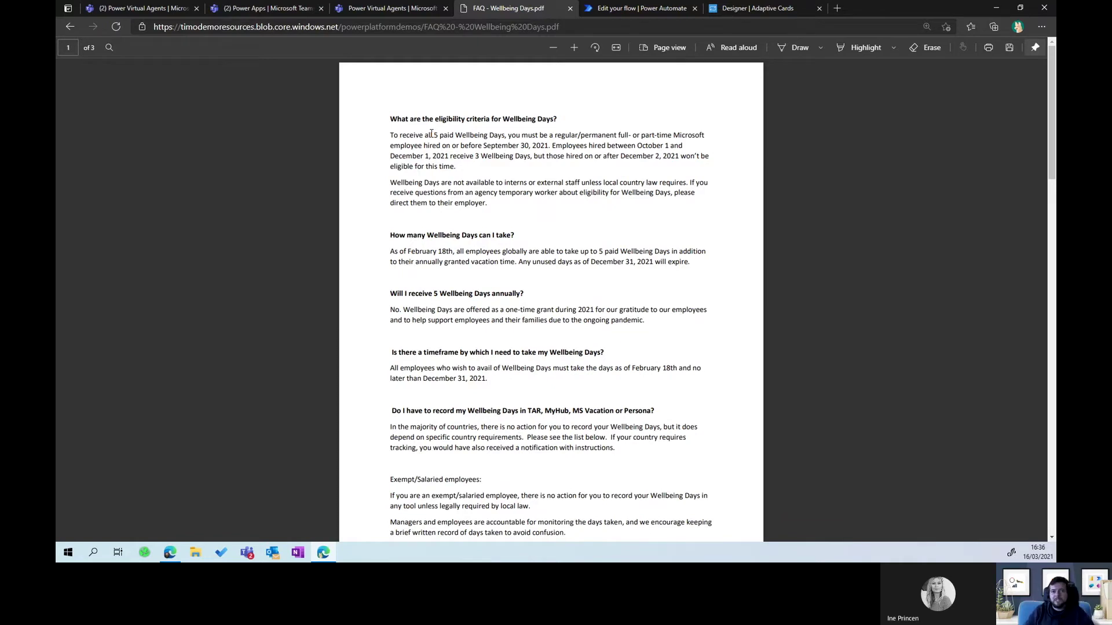
Copy the web address of the FAQ - Wellbeing Days PDF and return to the chatbot in Power Virtual Agents.
key(ctrl+l)
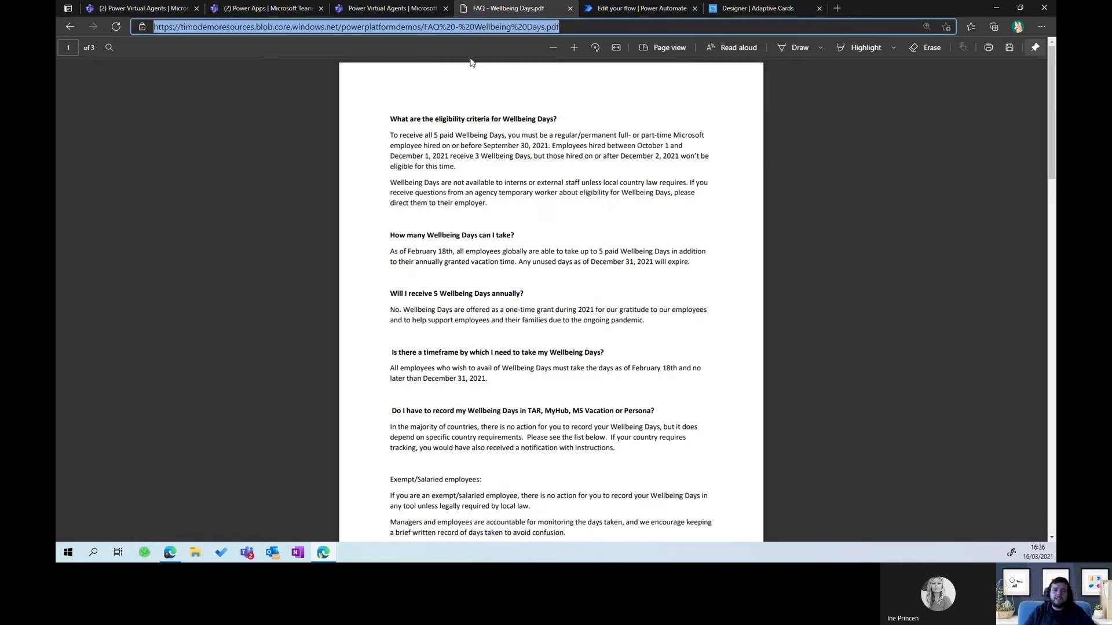
click(415, 11)
click(149, 7)
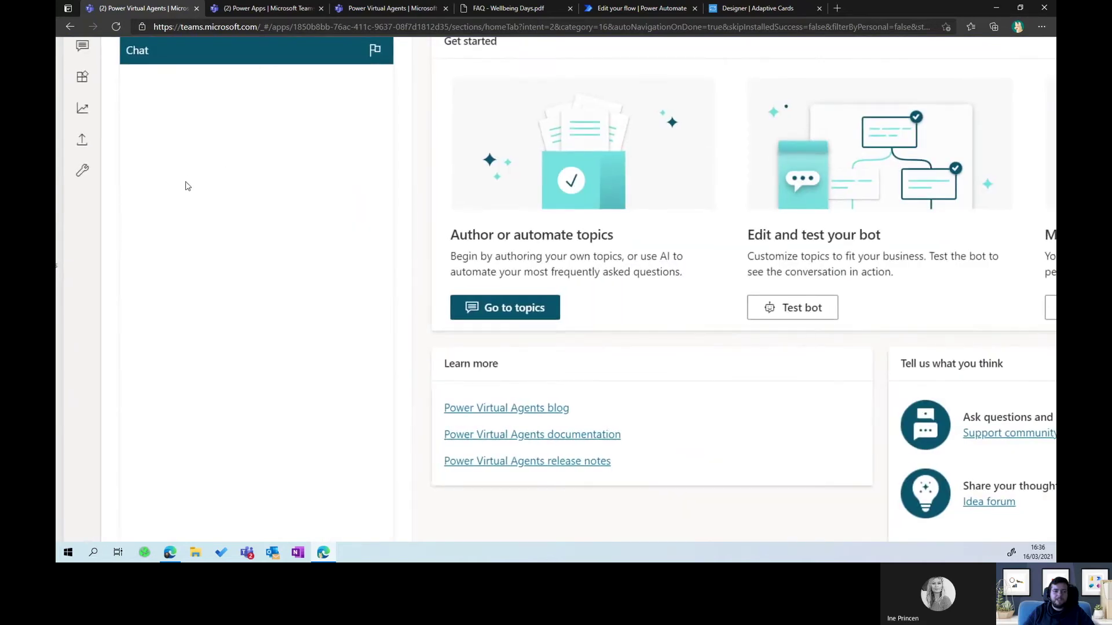
Send "Hi" in the test chat and open the Greeting topic from the bot's reply.
click(169, 519)
text(Hi)
key(Return)
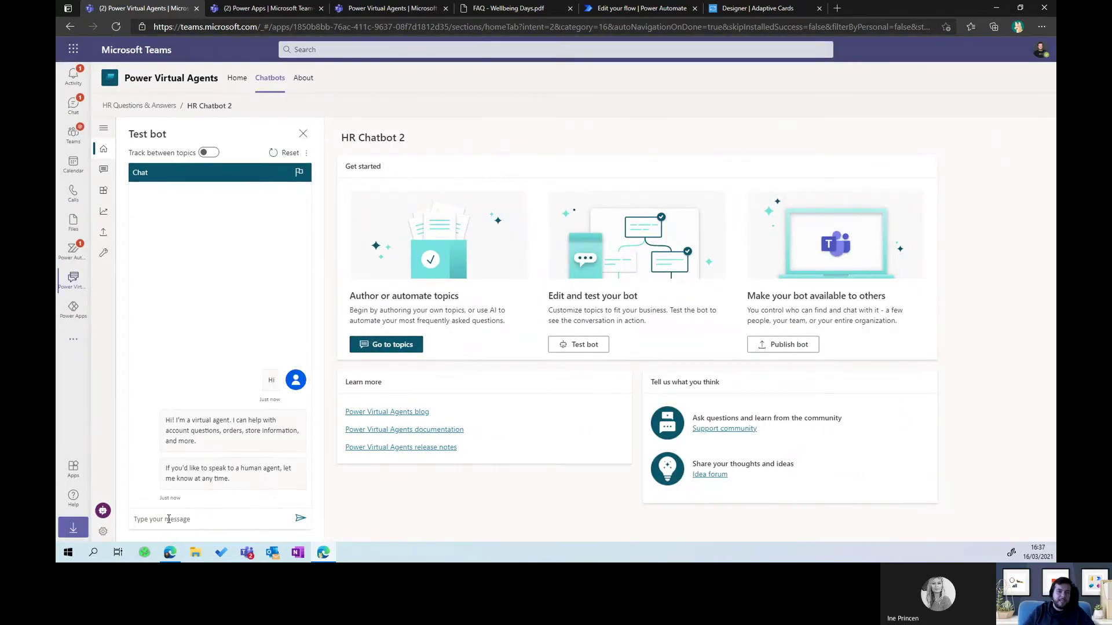
click(191, 396)
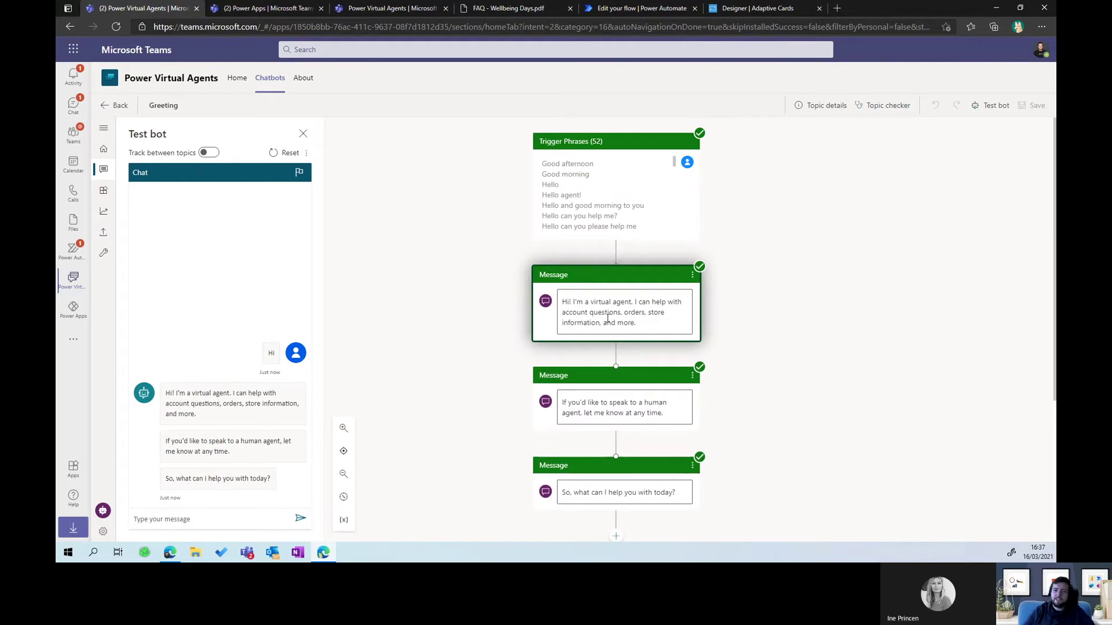
Rewrite the first greeting message as "Hi! I'm a HR Chatbot. Let's talk about your vacations or other HR topics".
scroll(603, 319, down, 1)
drag(649, 290, 590, 265)
click(603, 278)
text(HR)
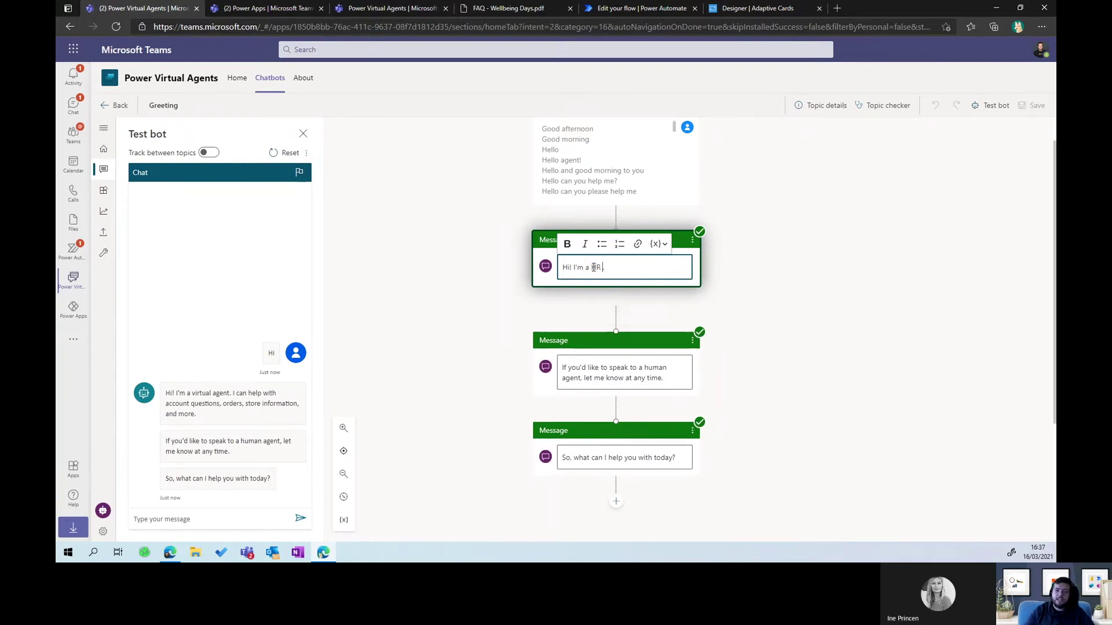
text( Chatbot. Let')
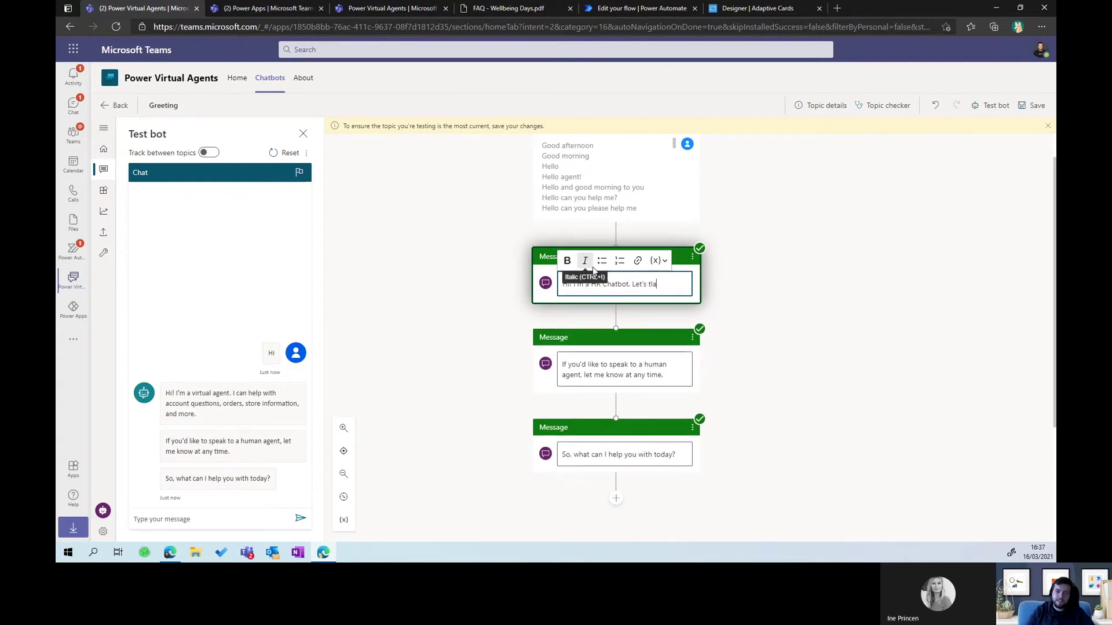
text(s talk about your vacations or )
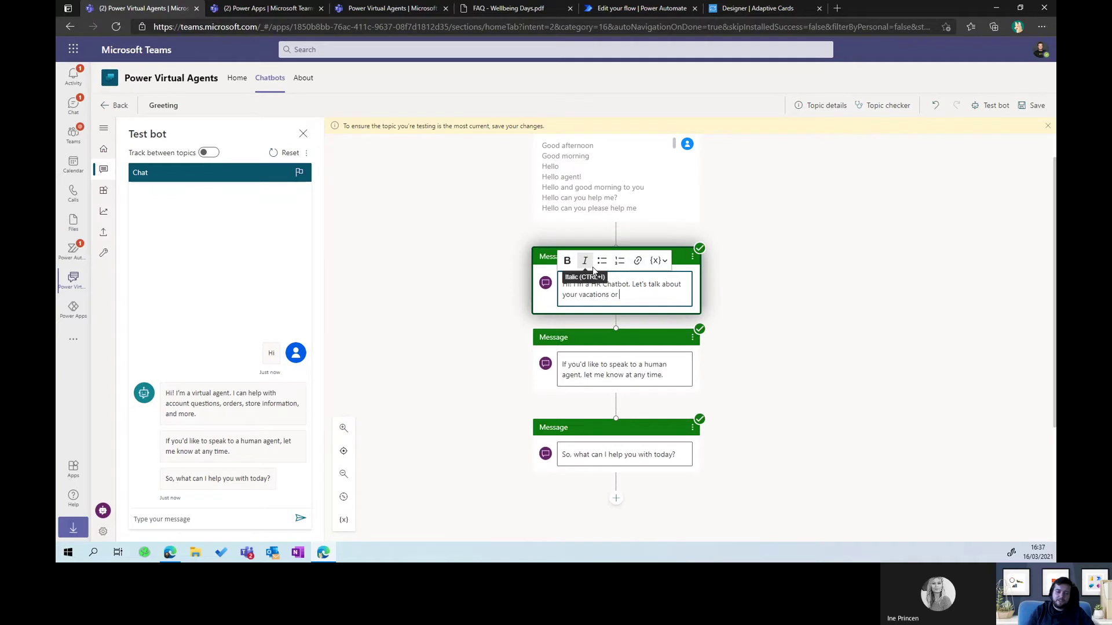
text(ot)
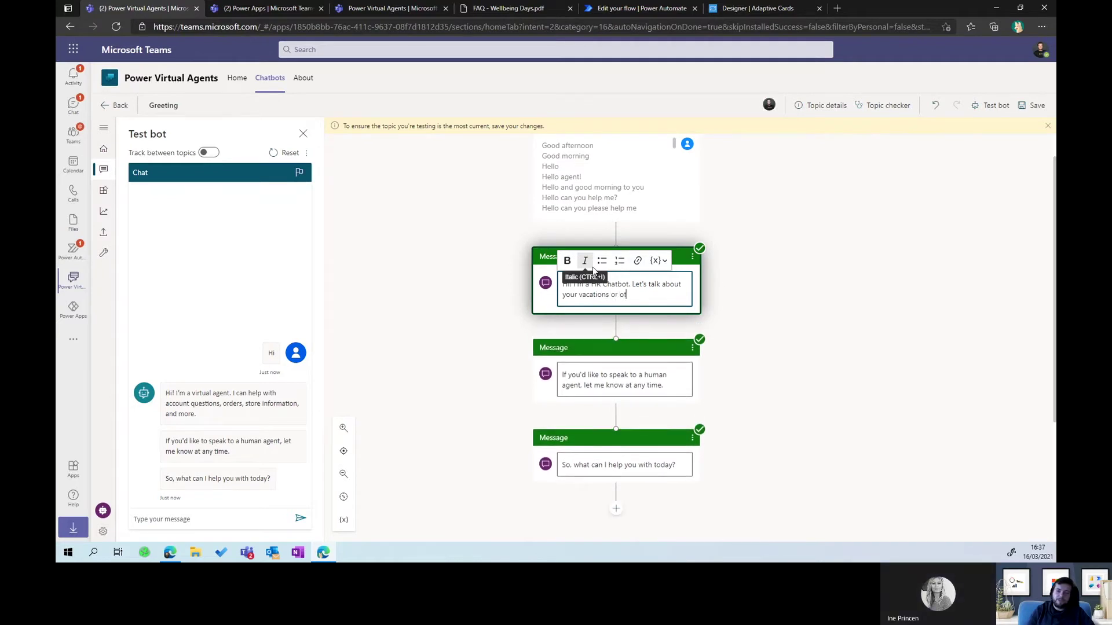
text(her HR topics)
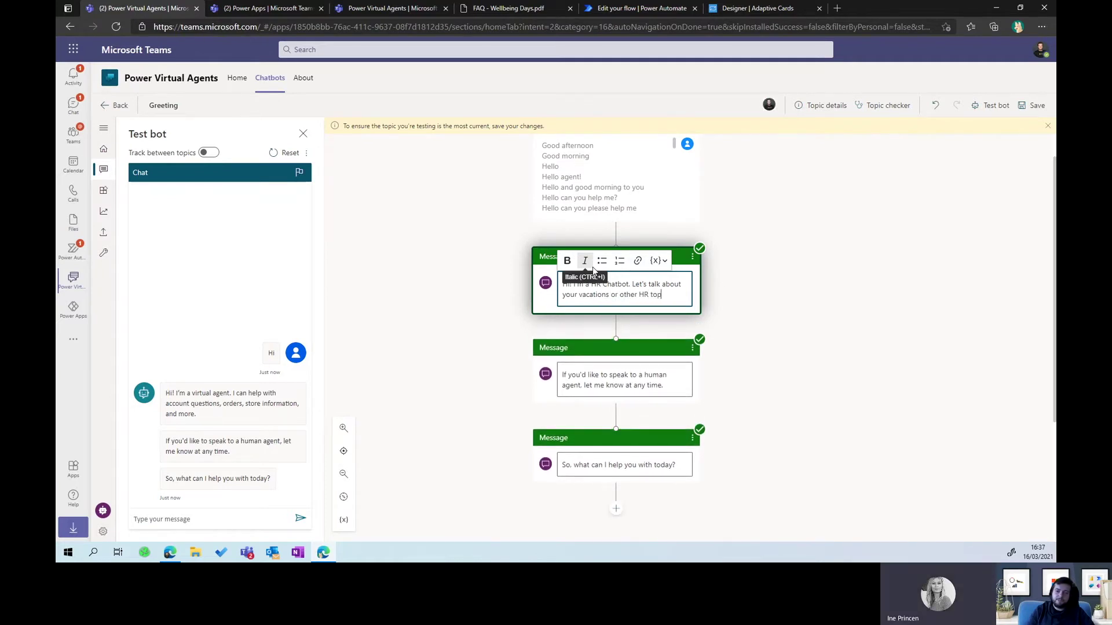
Delete the message about speaking to a human agent and save the Greeting topic.
click(692, 348)
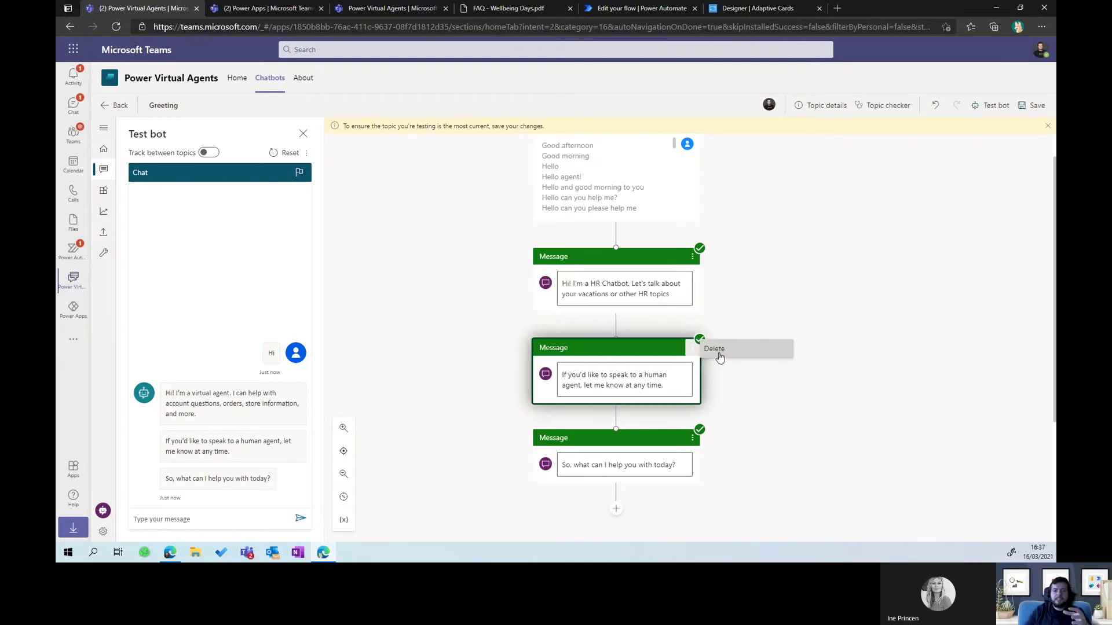
click(720, 355)
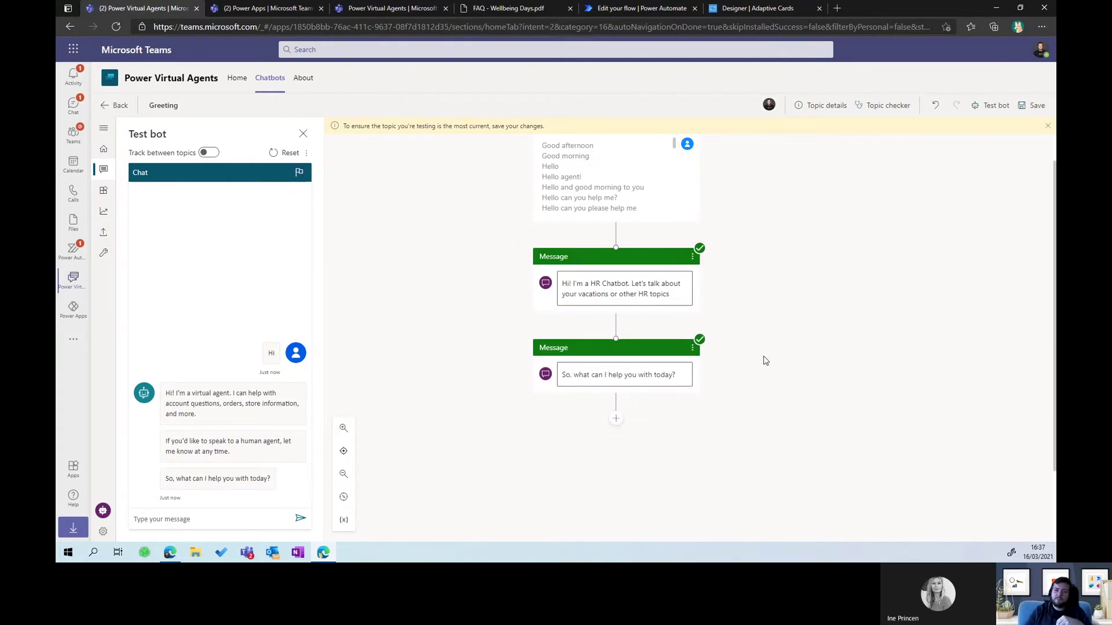
click(1033, 109)
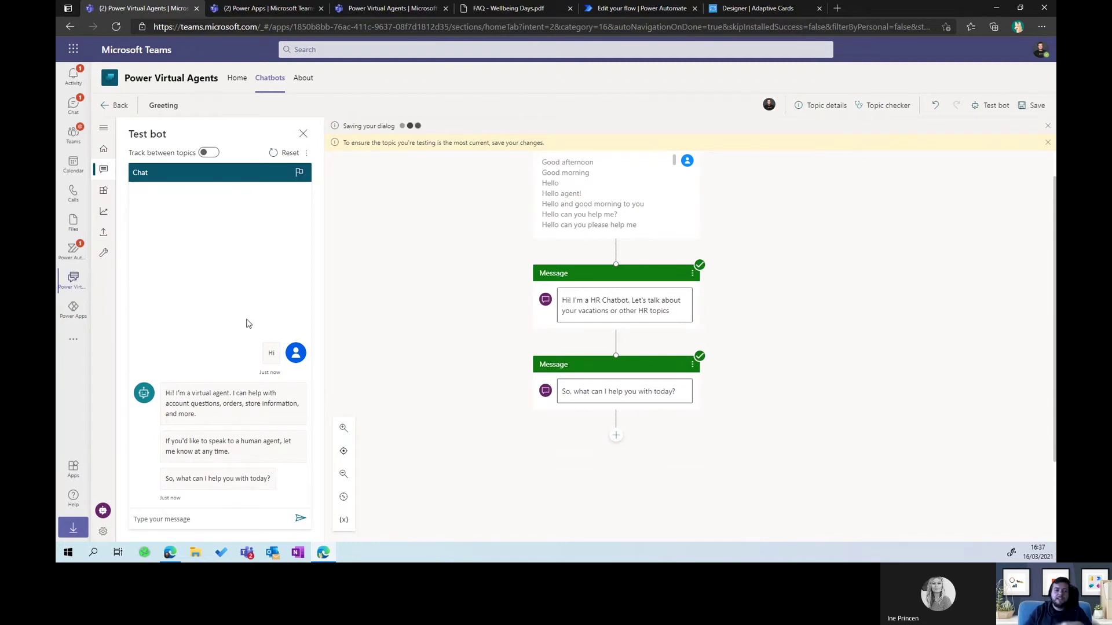
Test the edited greeting by sending "Hi" in the test chat.
click(167, 520)
text(Hi)
key(Return)
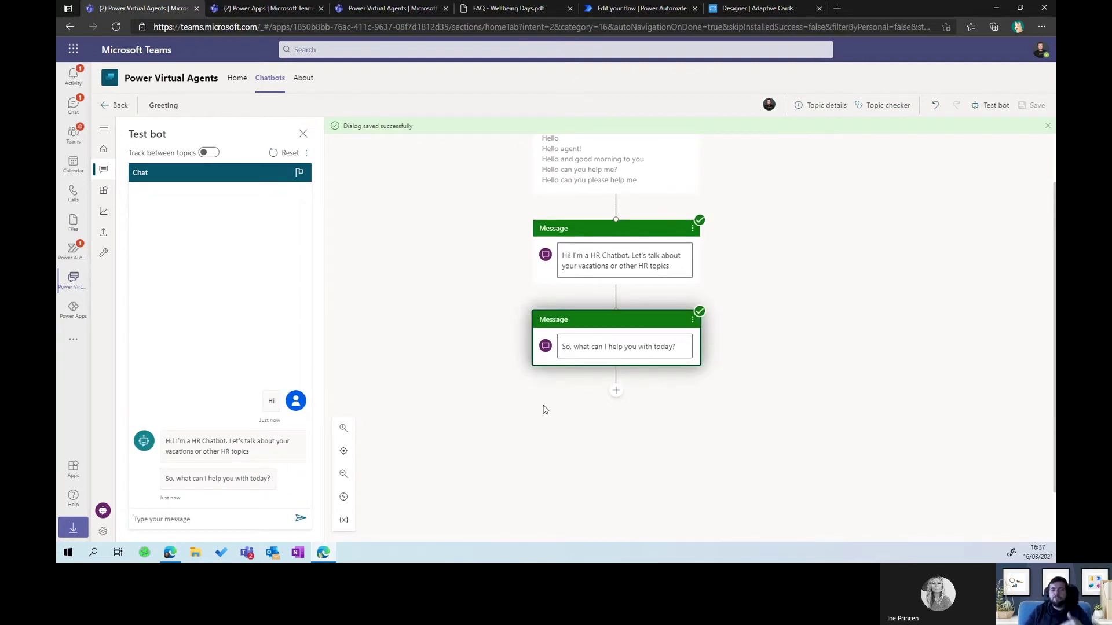
Revisit the FAQ - Wellbeing Days PDF, then return to the chatbot and open its list of topics.
click(502, 8)
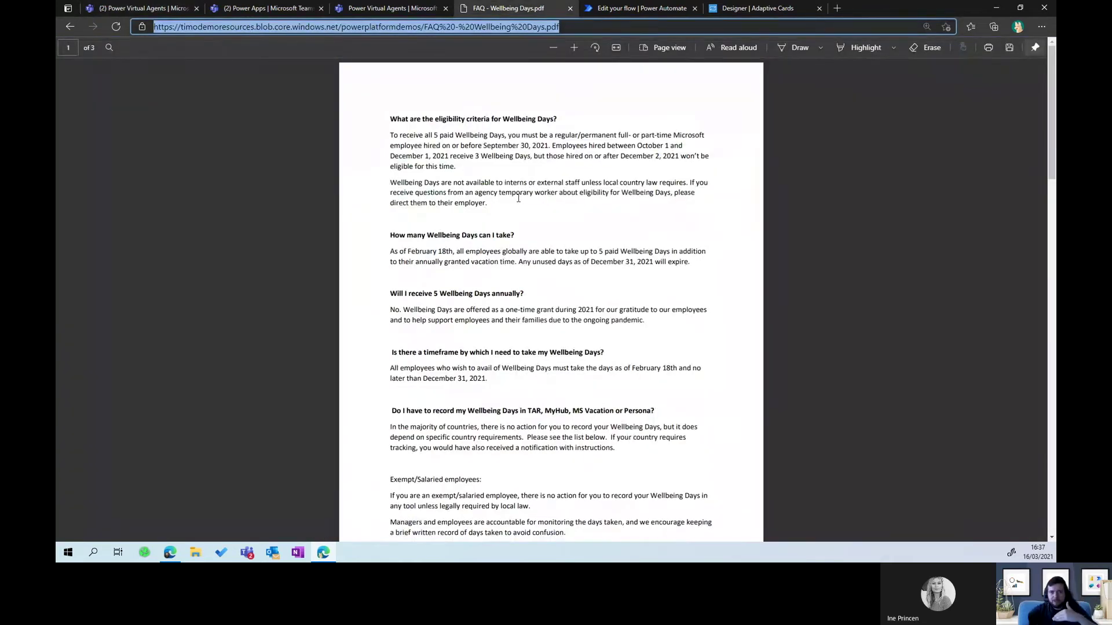
click(144, 9)
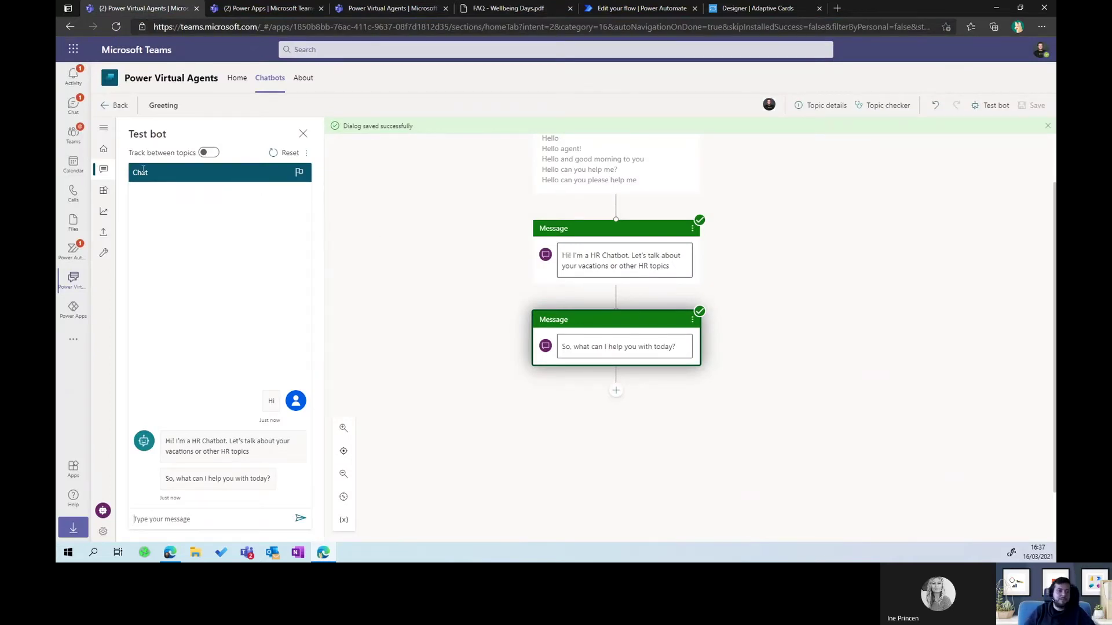
key(ctrl+plus)
key(ctrl+plus)
key(ctrl+plus)
key(ctrl+plus)
key(ctrl+plus)
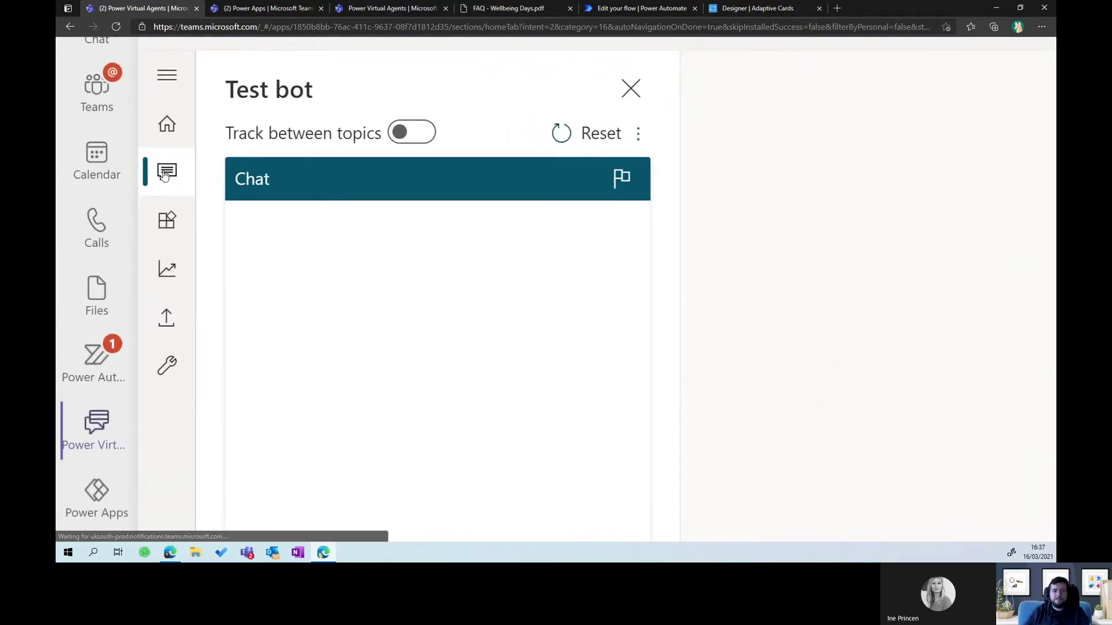
key(ctrl+0)
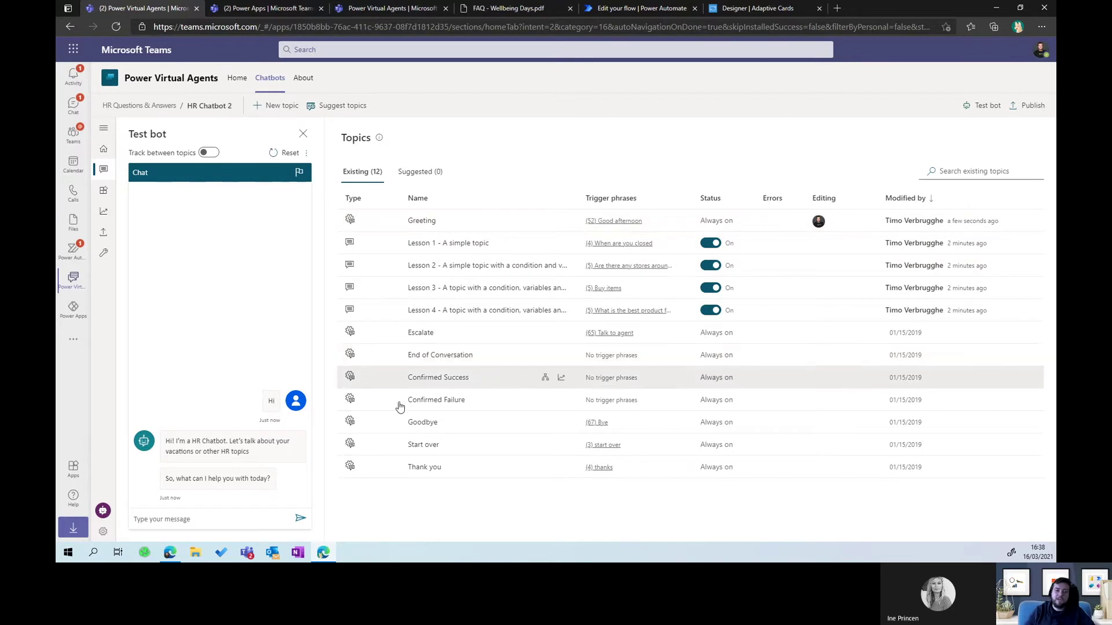
Send "bye" in the test chat and open the topic behind the bot's farewell reply.
click(174, 523)
text(bye)
key(Return)
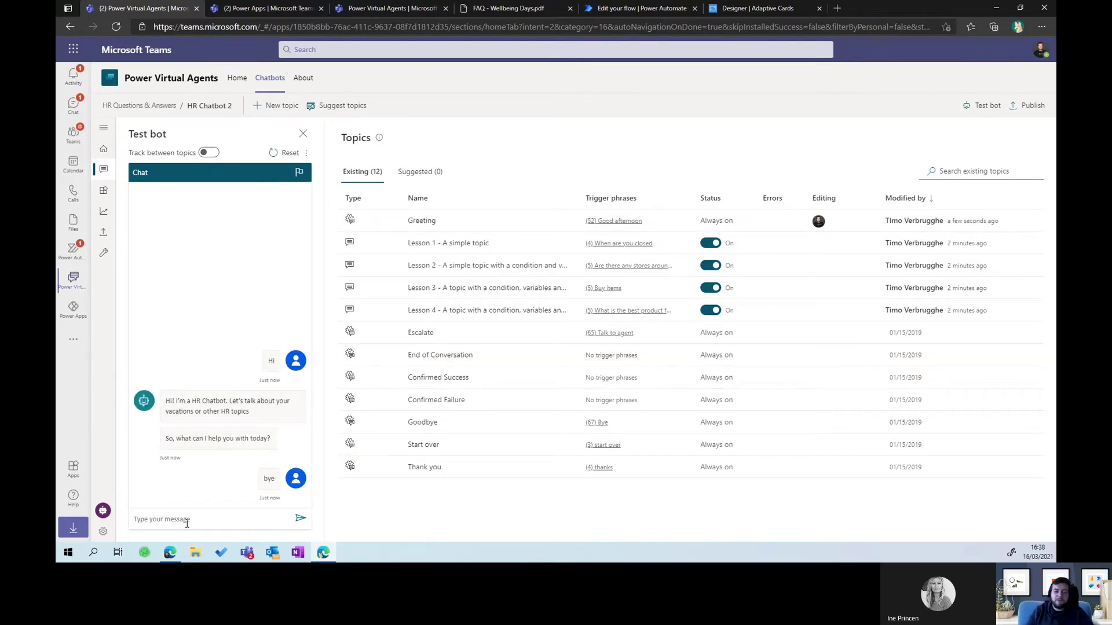
drag(184, 480, 248, 476)
click(248, 476)
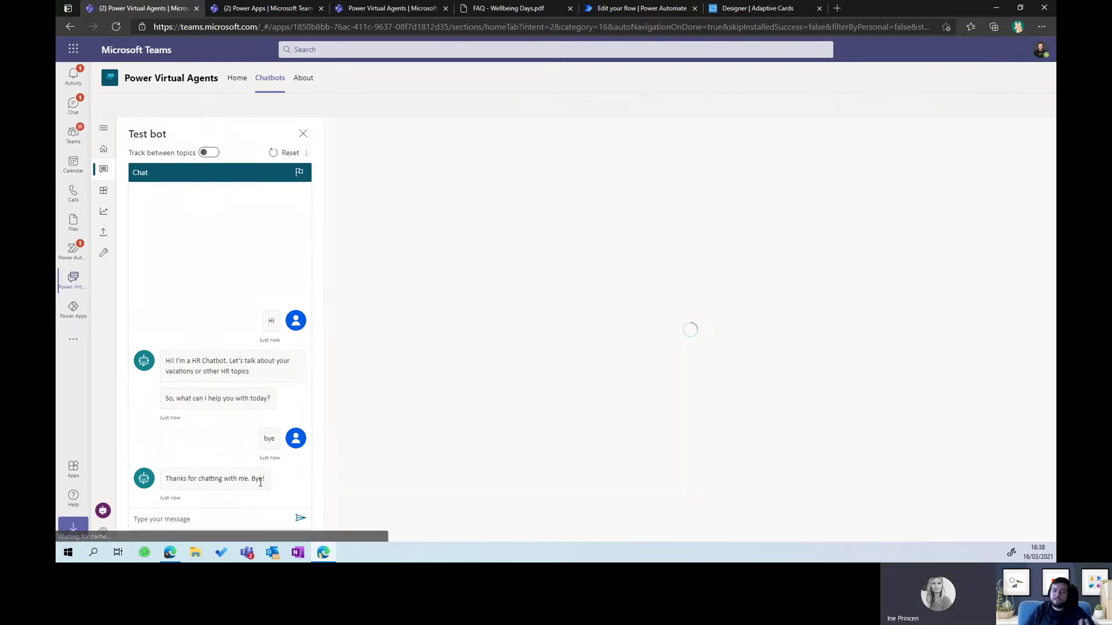
Generate topic suggestions for the chatbot from the link to the FAQ - Wellbeing Days PDF.
click(102, 169)
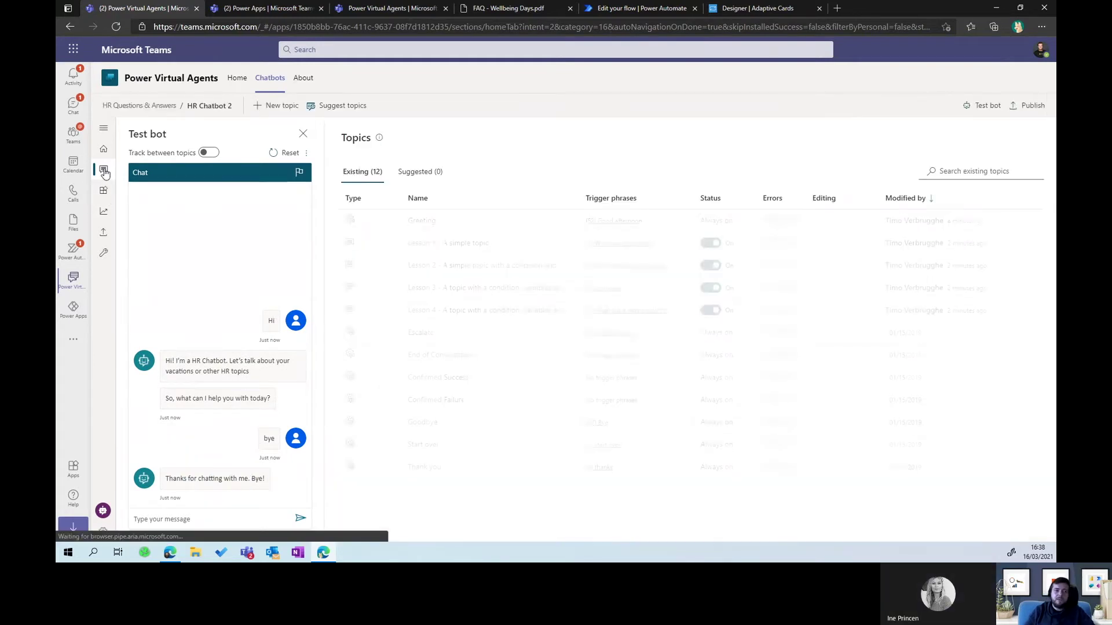
click(324, 107)
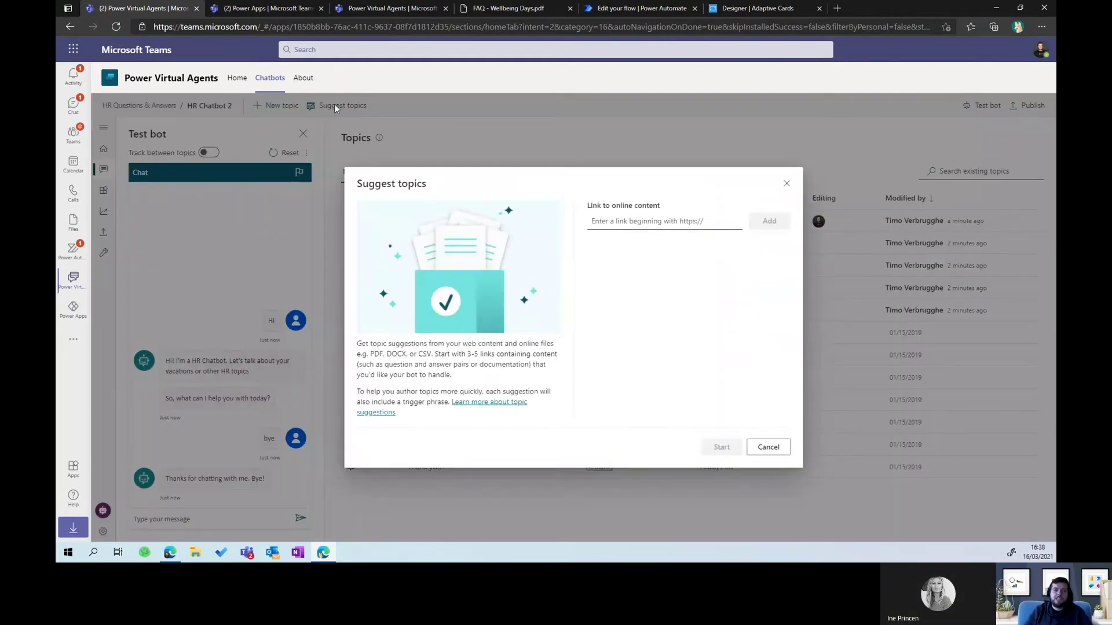
click(651, 221)
key(ctrl+v)
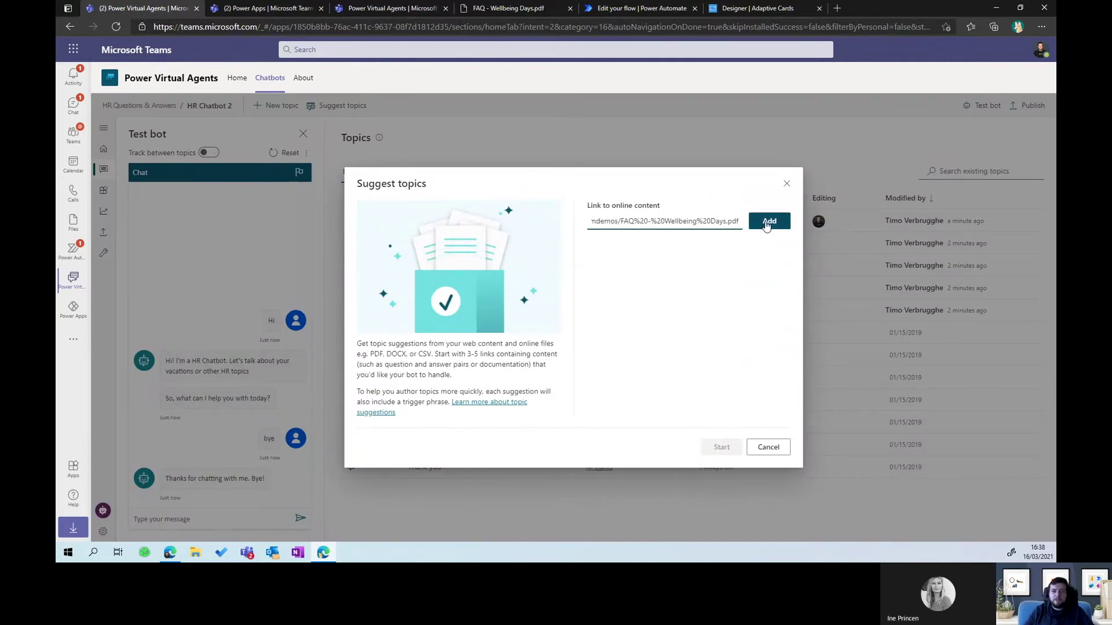
click(766, 227)
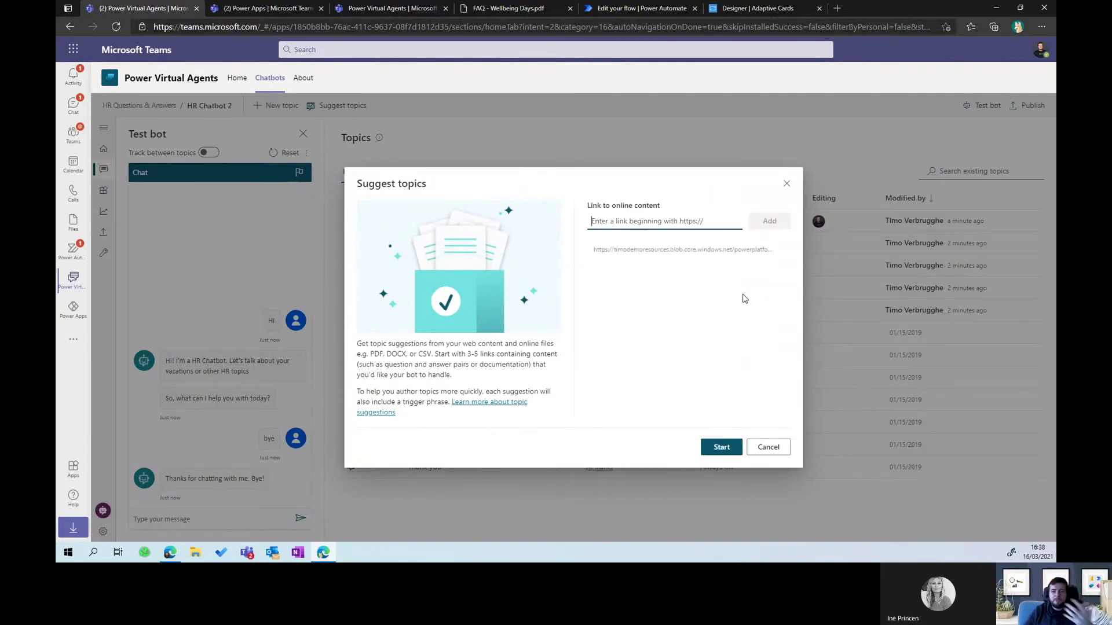
click(721, 447)
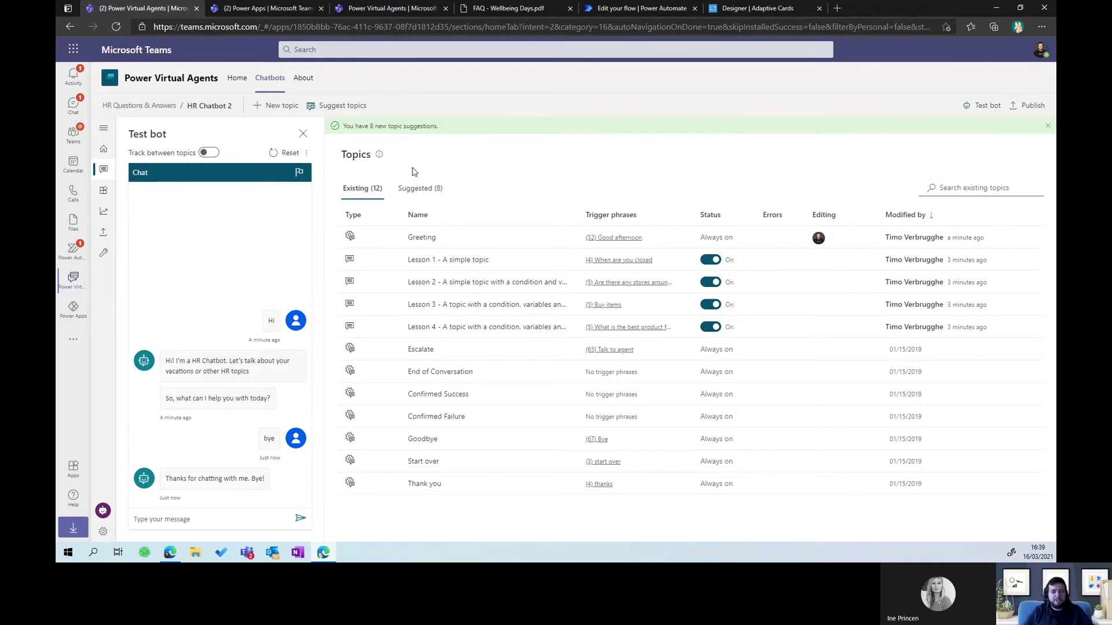
Select all eight suggested Wellbeing Days topics and add them to the chatbot's existing topics.
scroll(414, 171, up, 5)
click(428, 213)
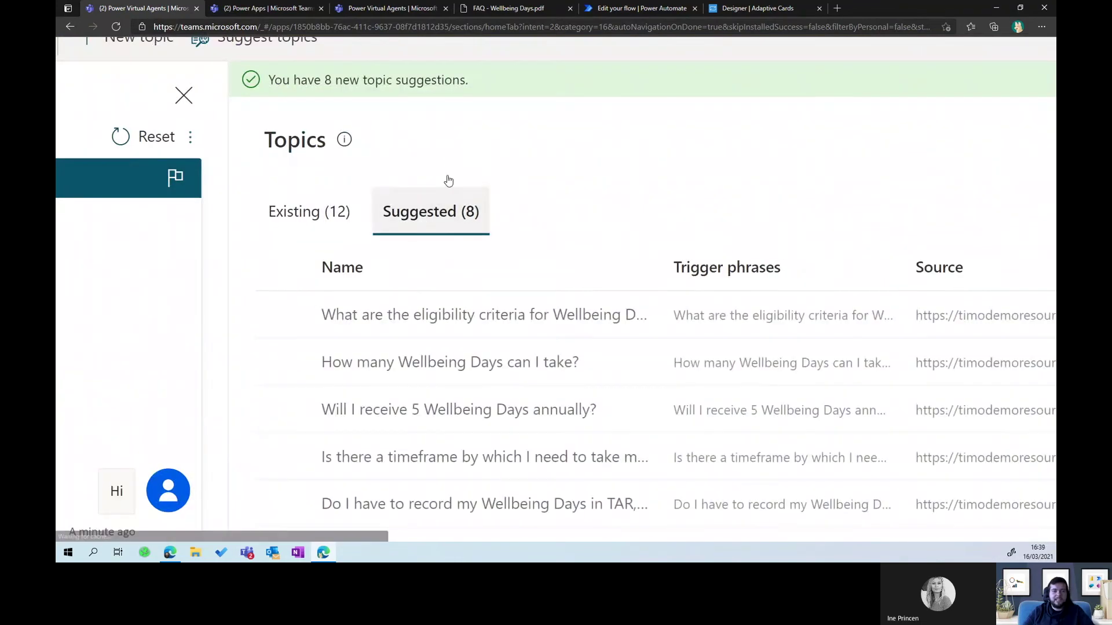
scroll(449, 161, down, 1)
scroll(449, 161, down, 4)
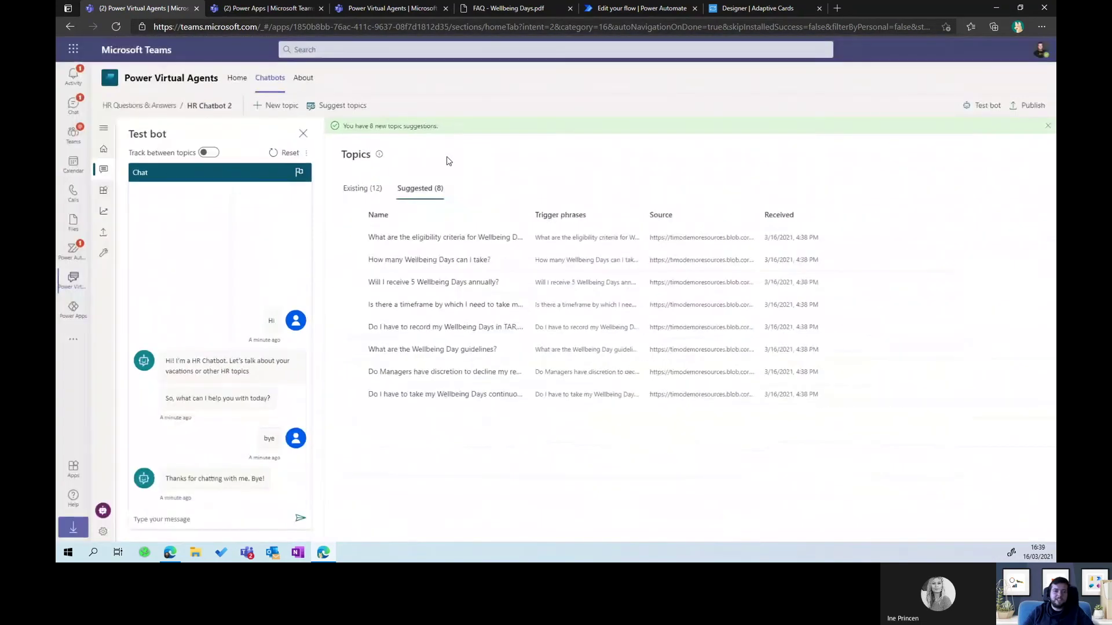
click(350, 237)
click(350, 260)
click(350, 282)
click(350, 305)
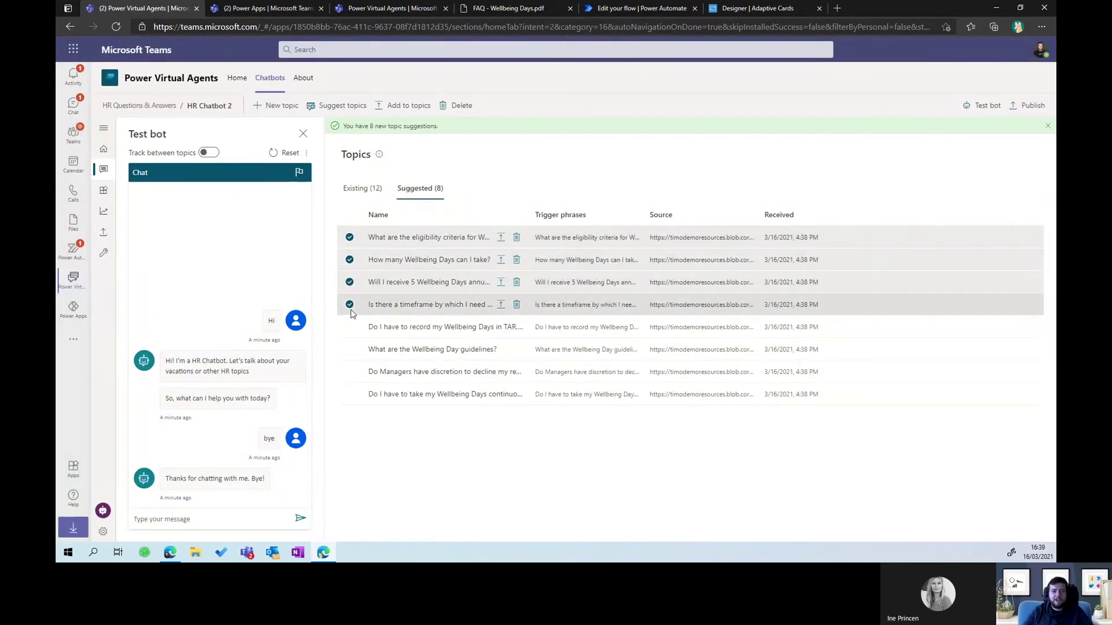
click(350, 327)
click(350, 349)
click(350, 372)
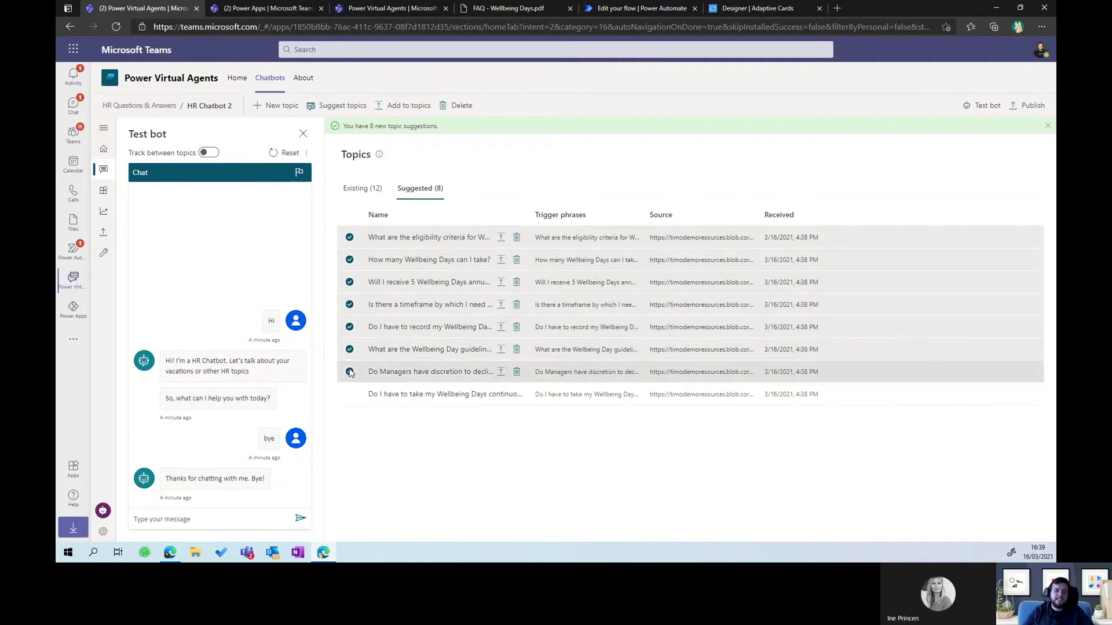
click(349, 394)
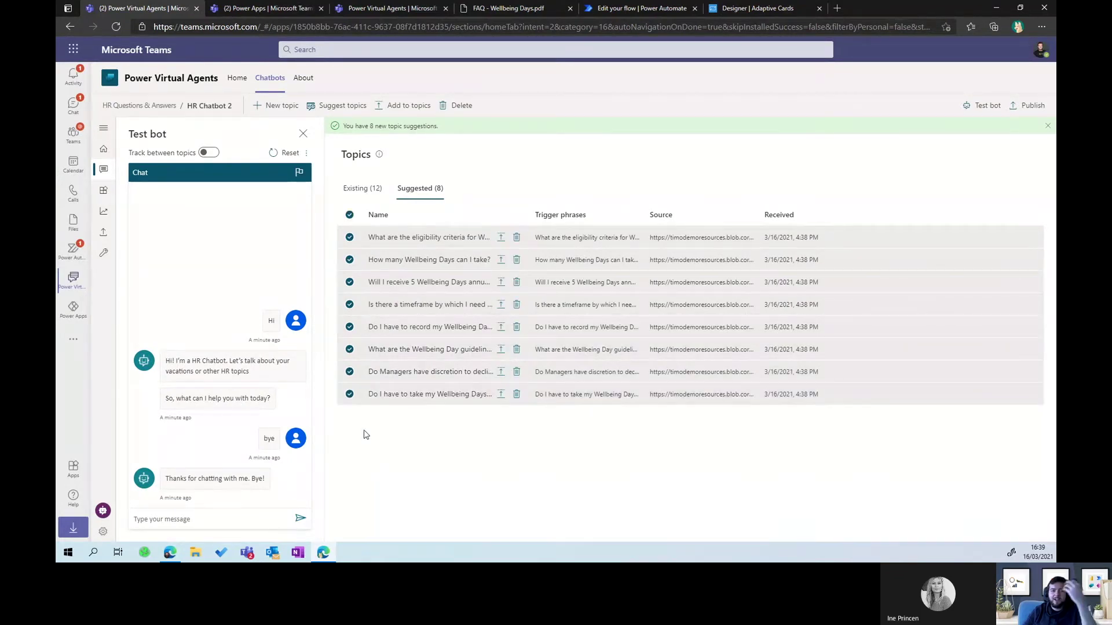
click(408, 106)
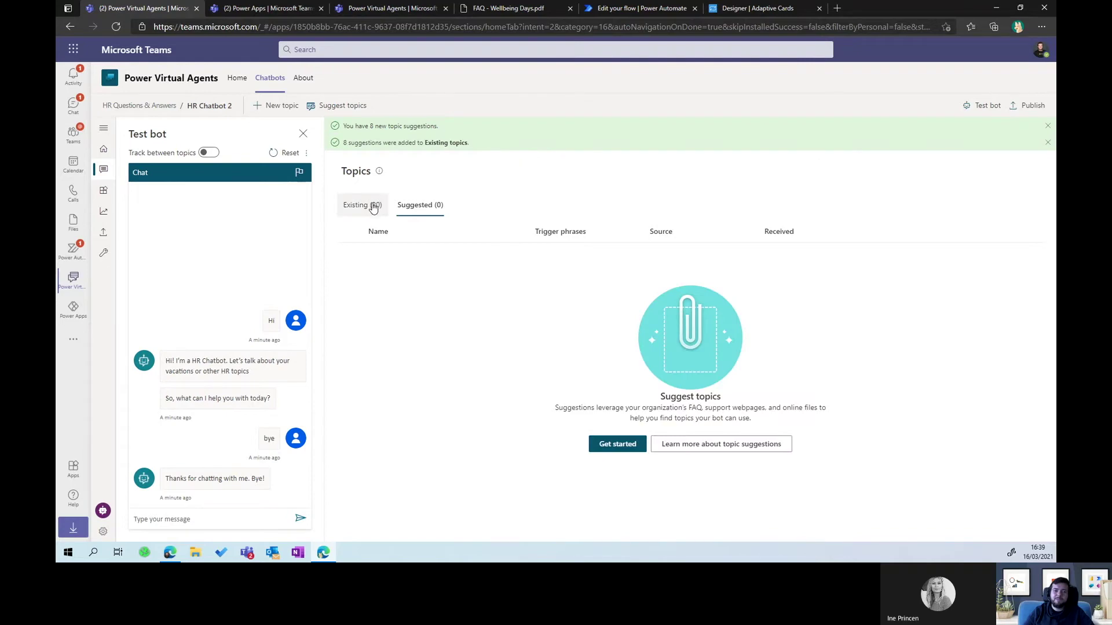
Open the topic "What are the eligibility criteria for Wellbeing Days?", reset the test chat and send the topic's name as a question.
click(372, 206)
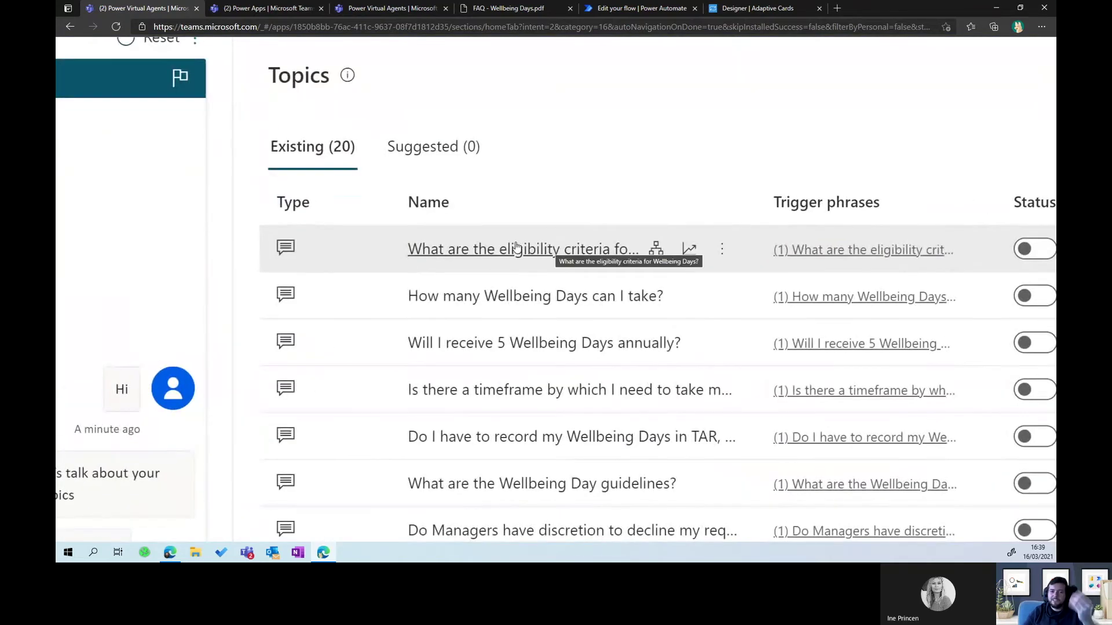
click(516, 248)
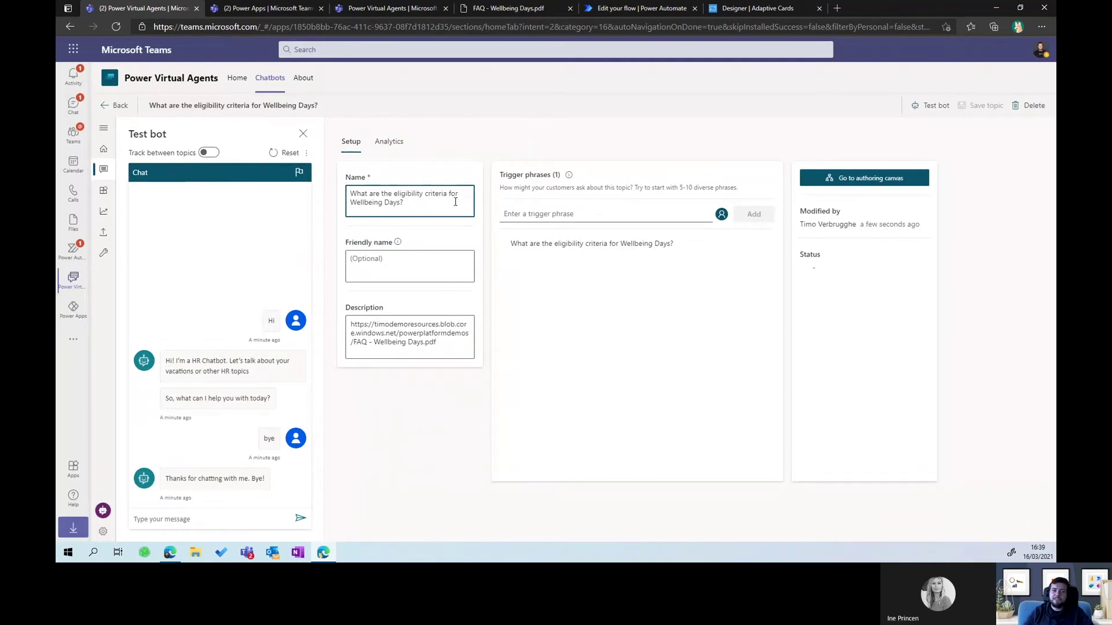
drag(433, 208, 342, 191)
key(ctrl+c)
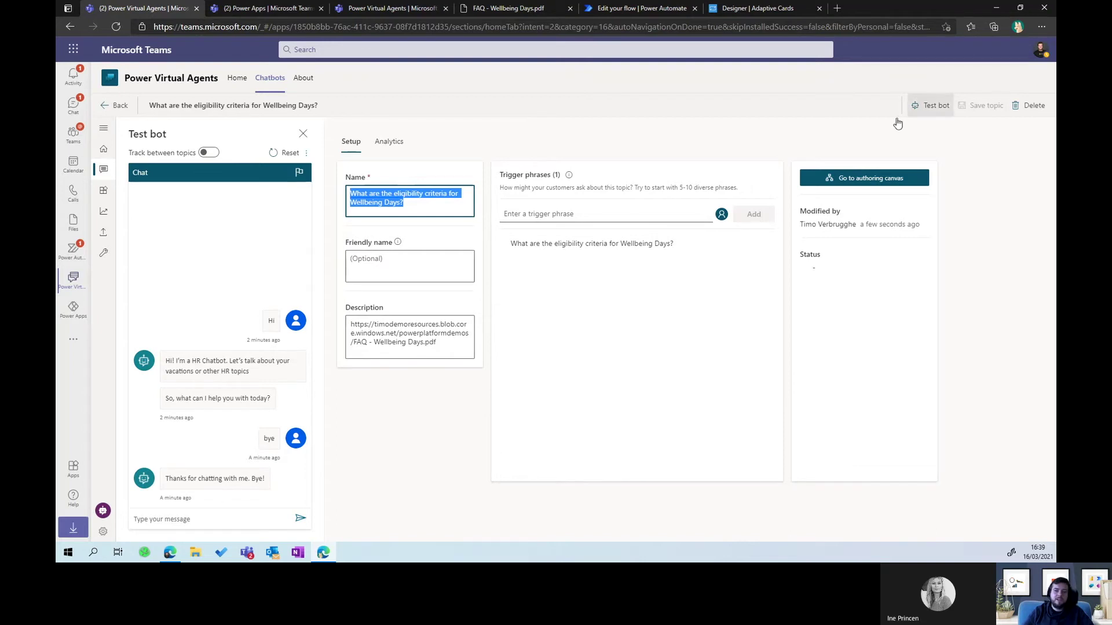
click(287, 153)
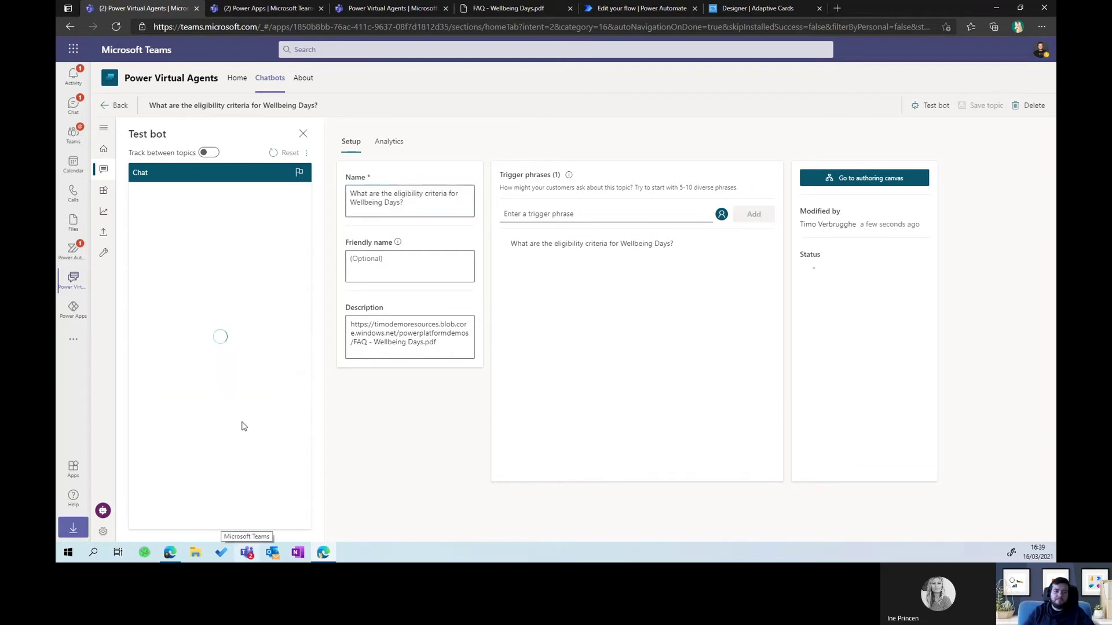
click(214, 515)
key(ctrl+v)
key(Return)
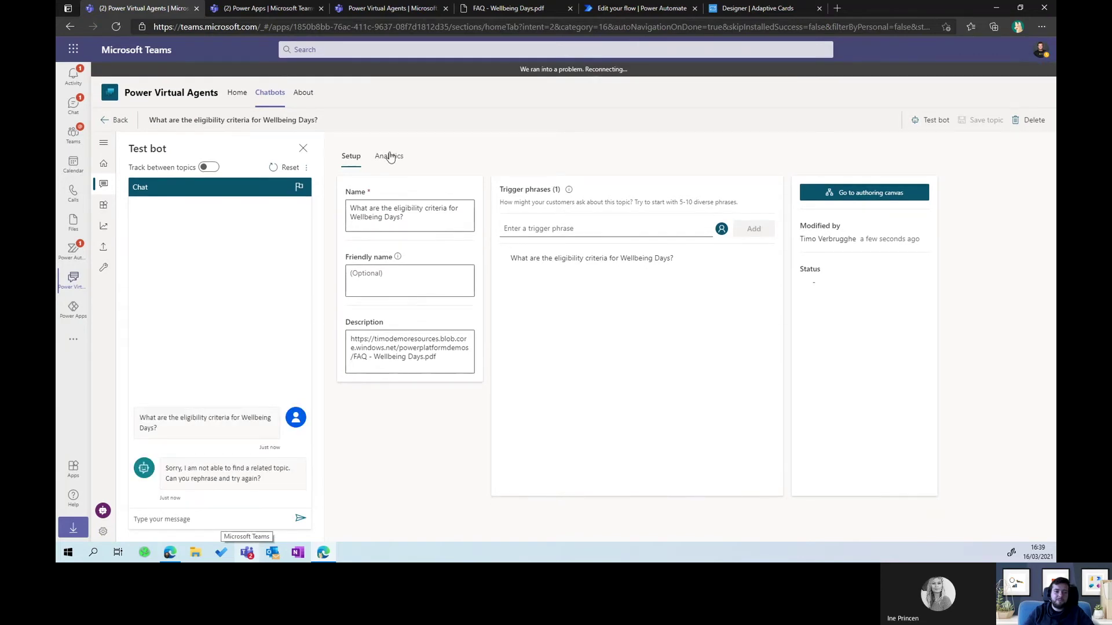
Open the eligibility criteria topic in the authoring canvas, close the test chat and copy the topic's trigger phrase.
click(851, 192)
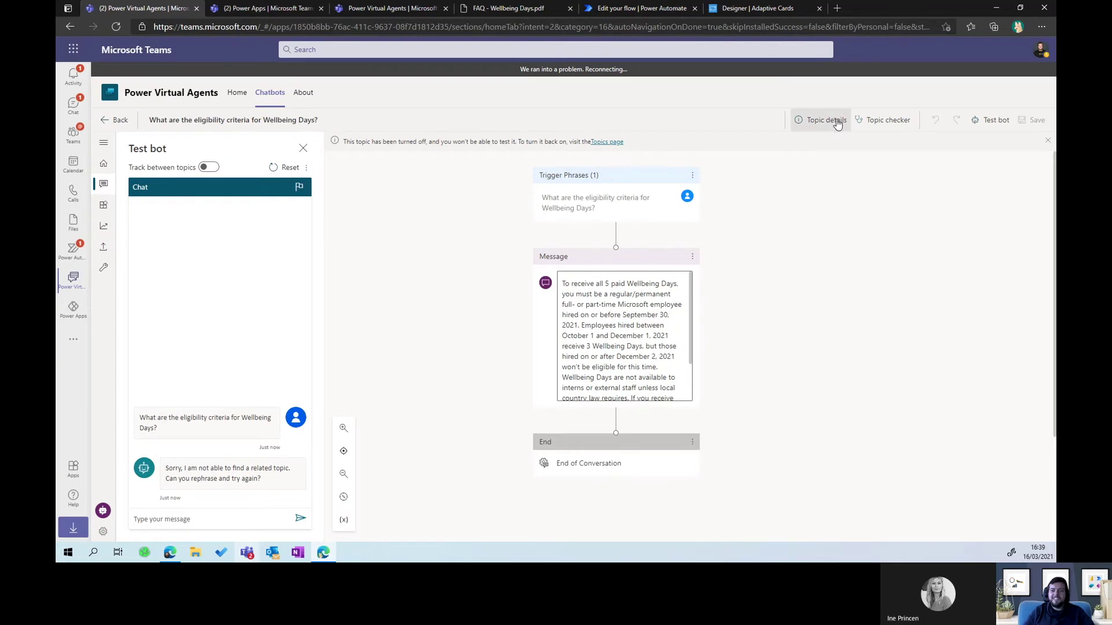
click(992, 120)
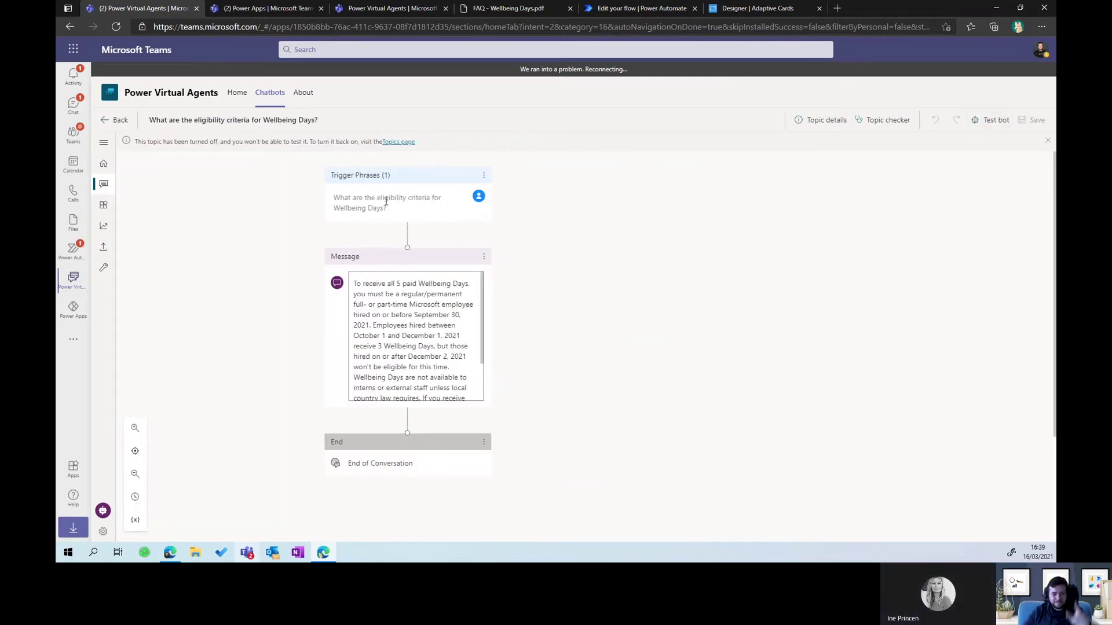
drag(394, 208, 333, 199)
key(ctrl+c)
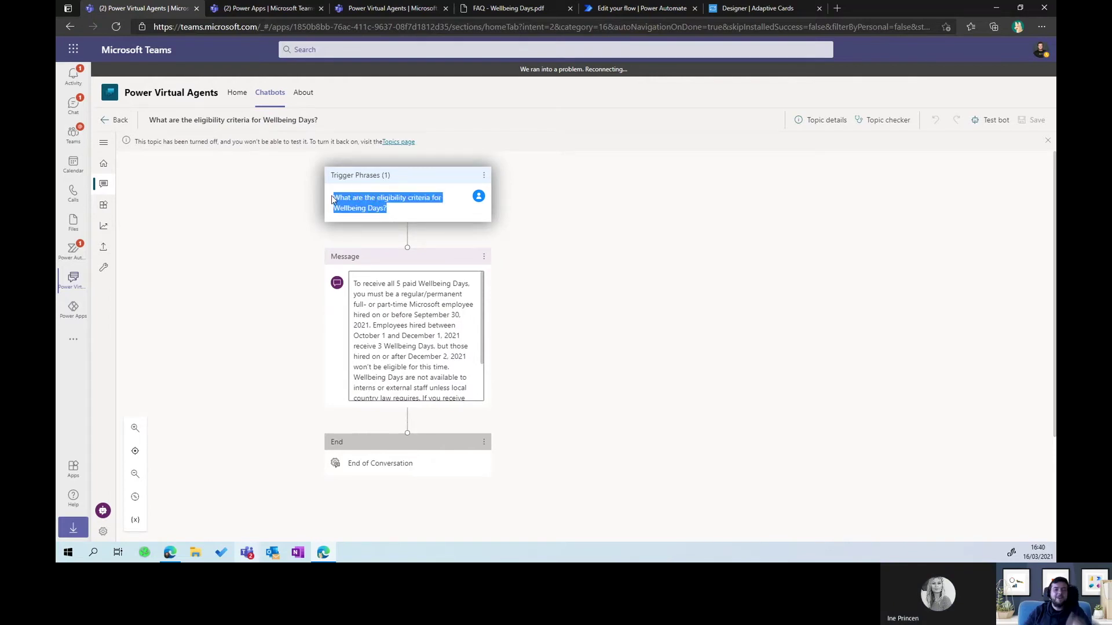
click(389, 212)
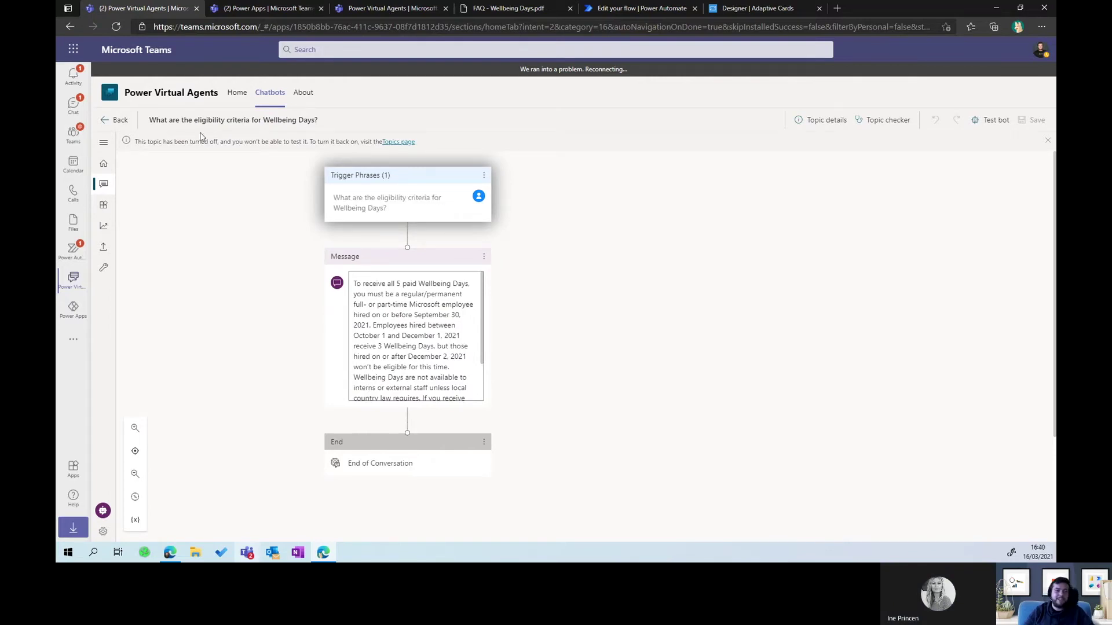
Turn on the eligibility criteria topic in the topics list and send its trigger phrase in the test chat.
click(116, 120)
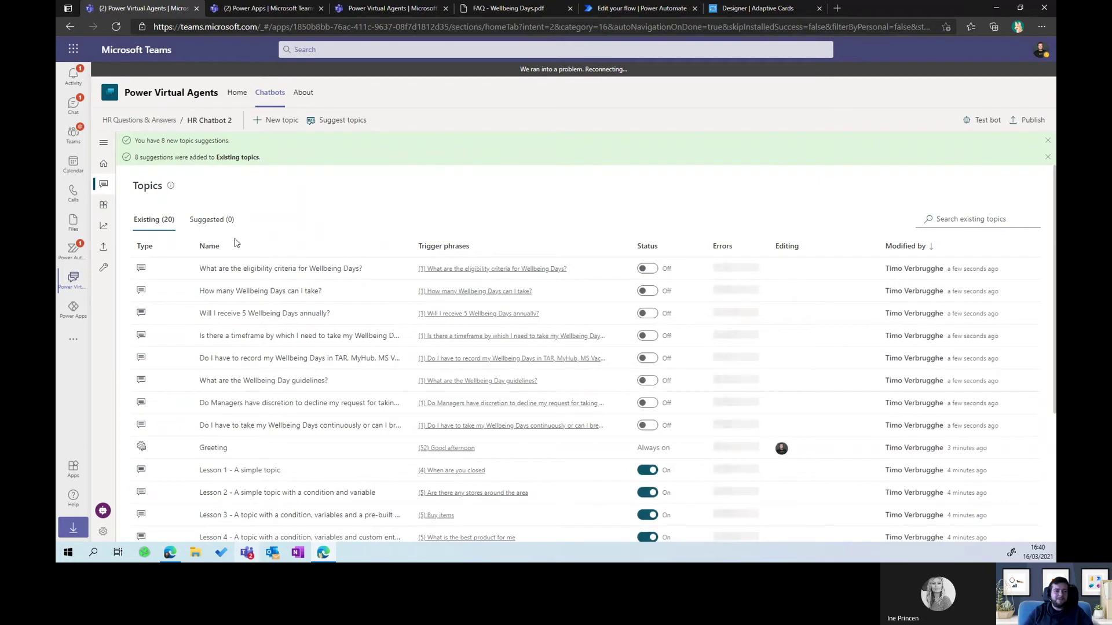
click(646, 257)
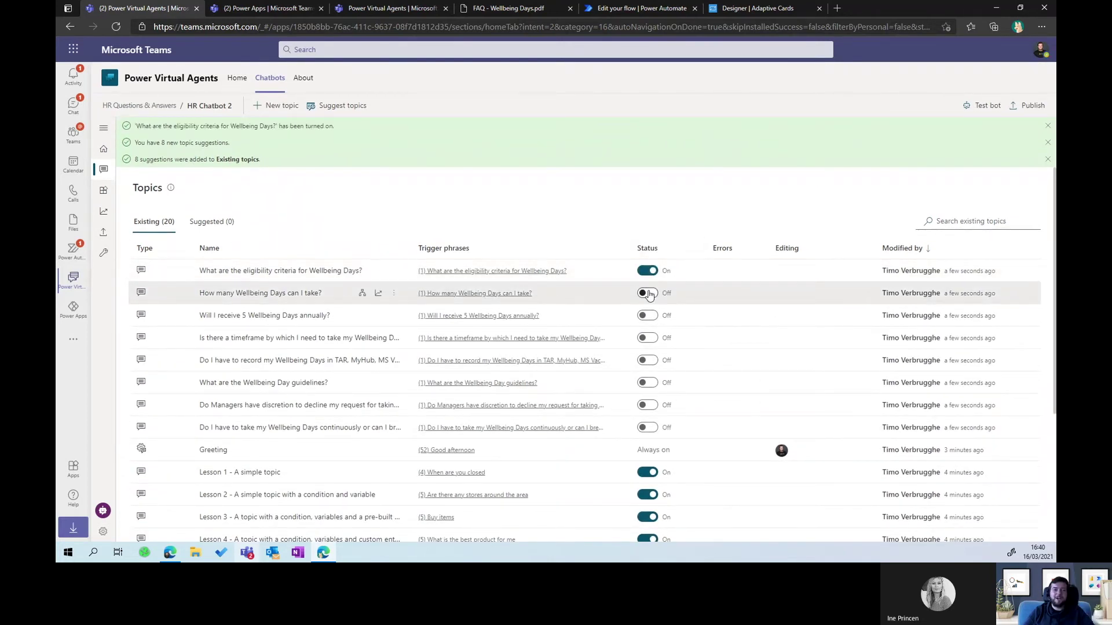
click(987, 107)
key(ctrl+v)
key(Return)
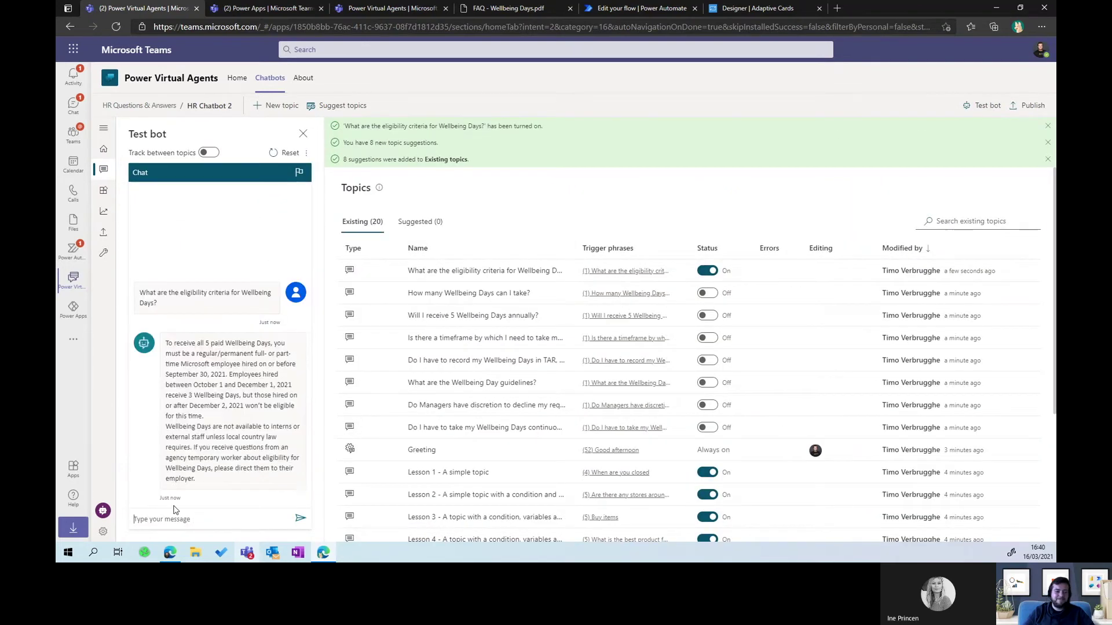
Review the bot's eligibility answer in the test chat, reply Yes to the follow-up and rate the experience 5 stars.
scroll(132, 312, up, 5)
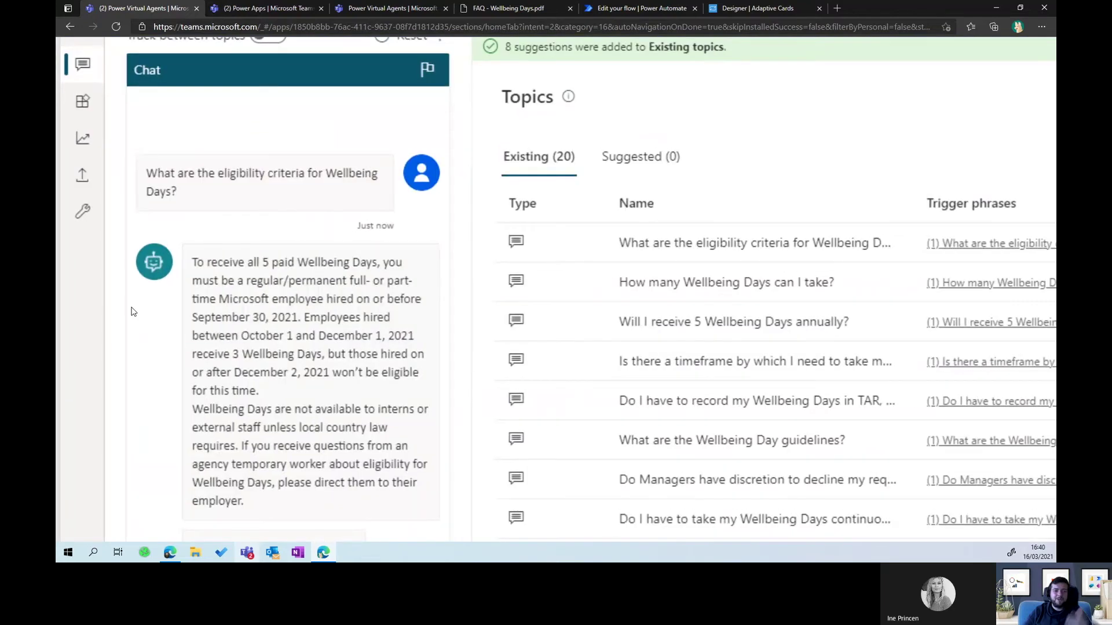
drag(179, 194, 147, 172)
click(187, 197)
drag(192, 259, 272, 413)
click(280, 369)
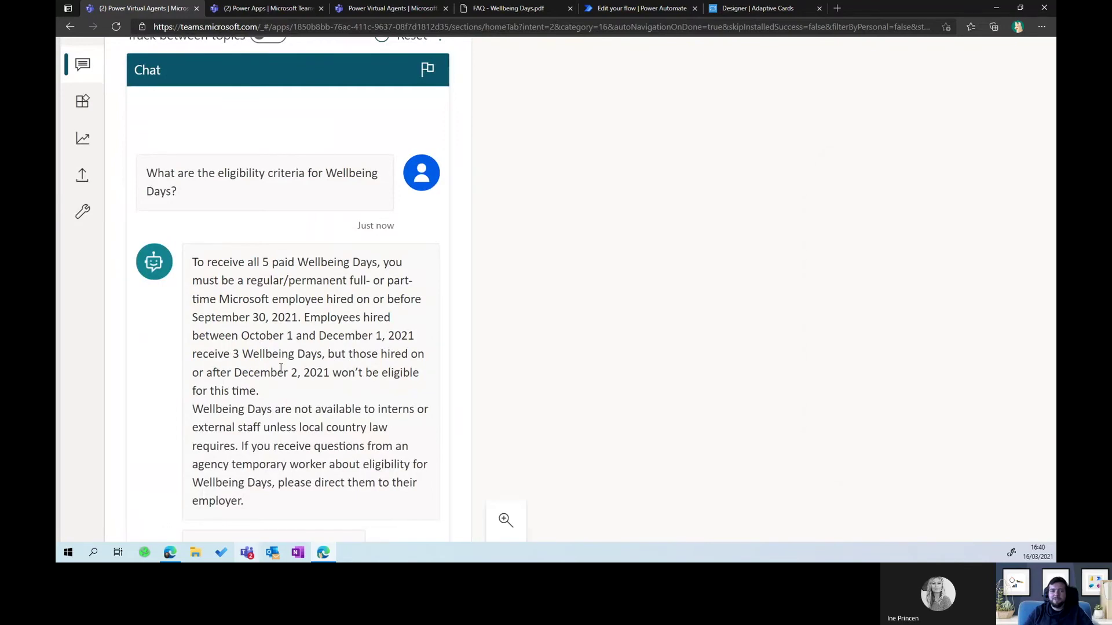
scroll(281, 369, down, 5)
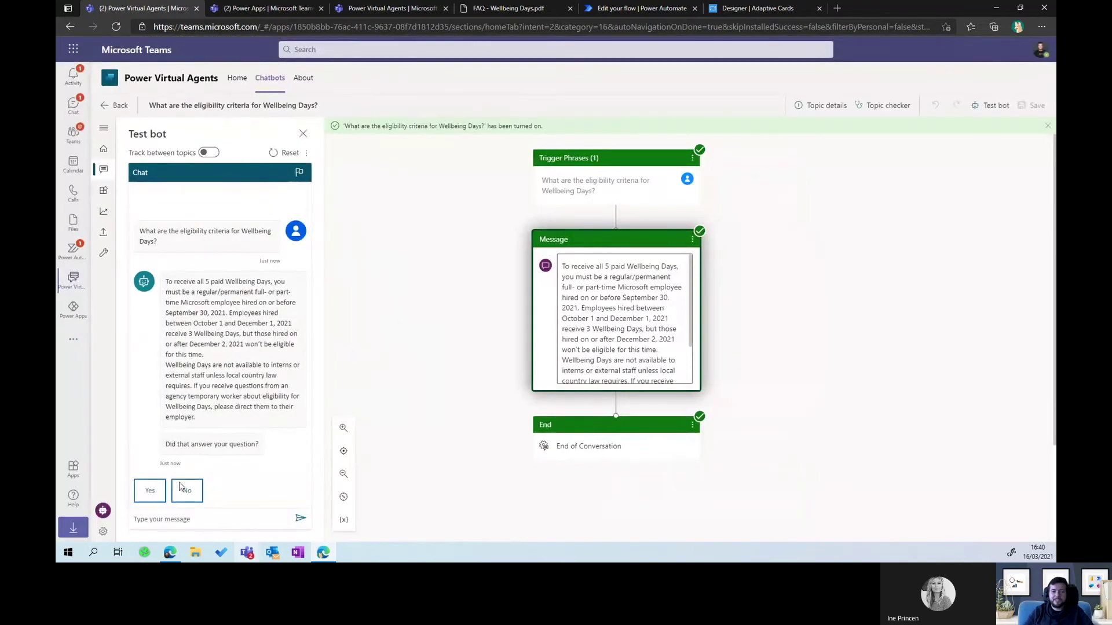
click(152, 498)
click(282, 464)
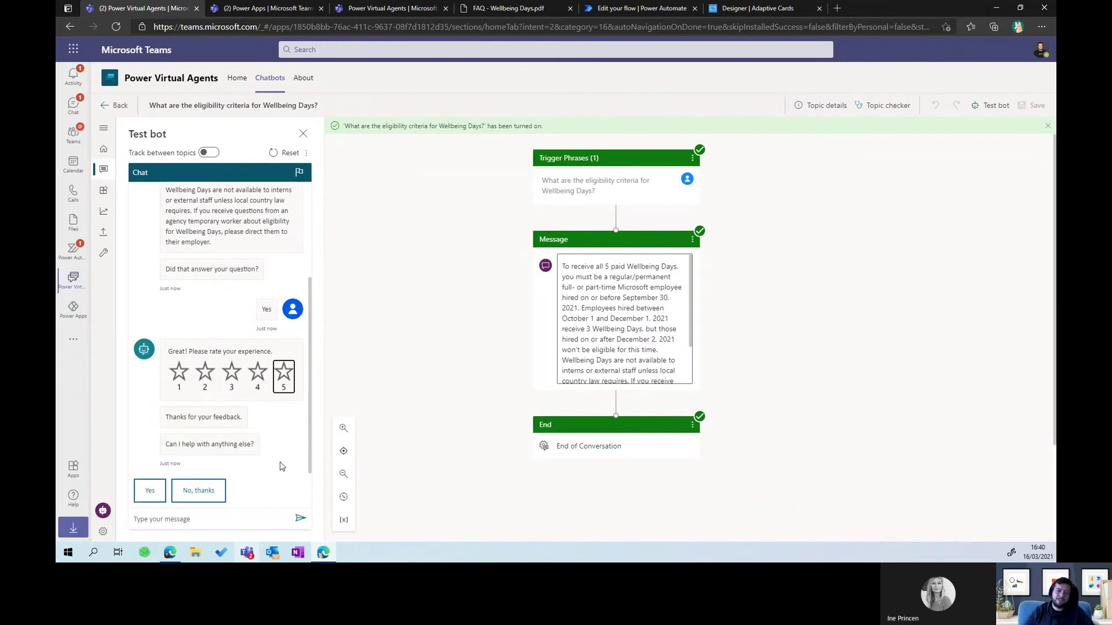
Publish the latest content of HR Chatbot 2 and open its options for sharing in Microsoft Teams.
click(103, 232)
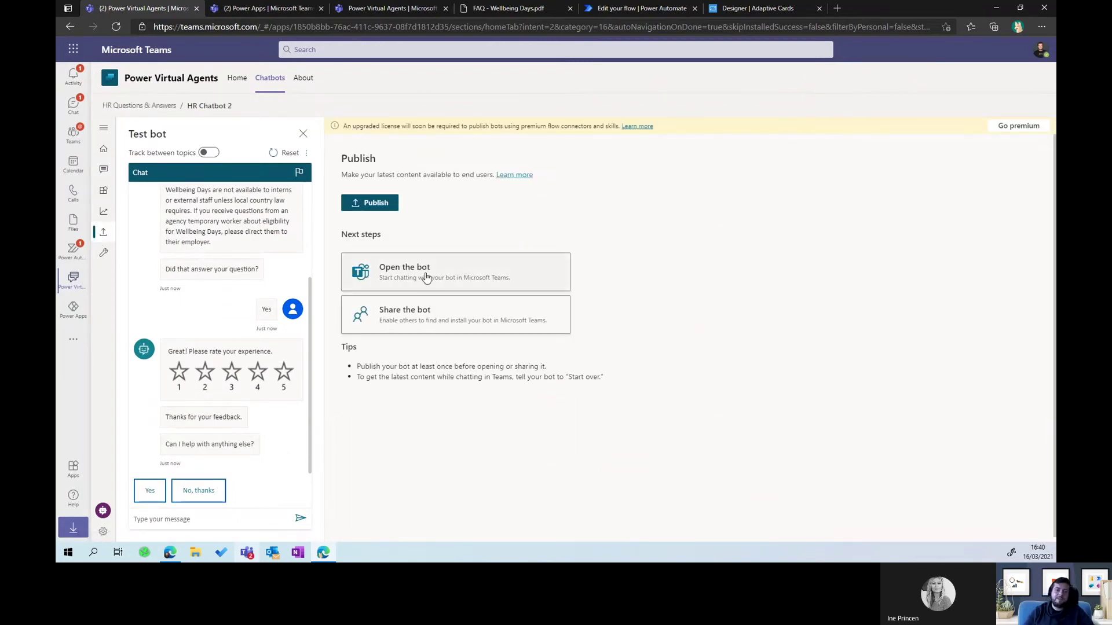
click(373, 202)
click(547, 332)
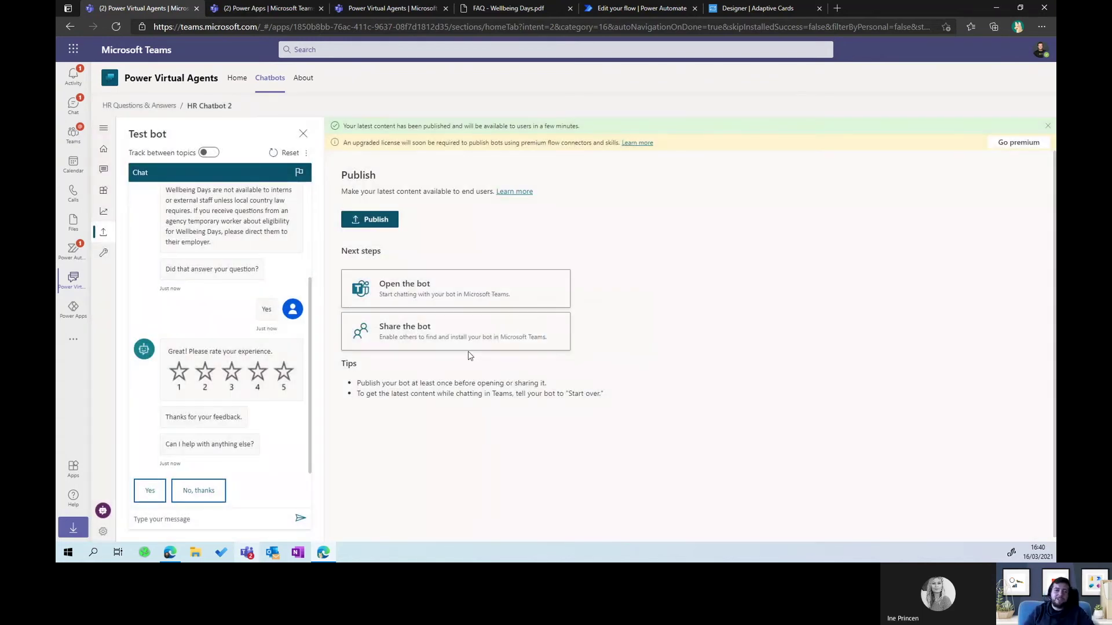
click(469, 354)
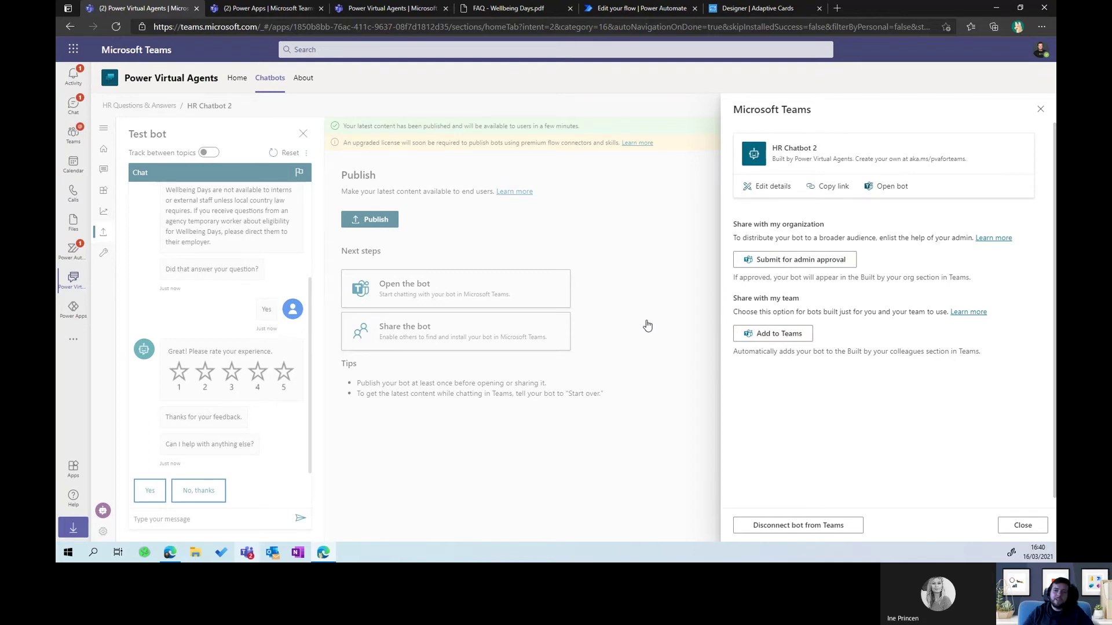
Open the already installed HR Chatbot app in Teams.
click(74, 340)
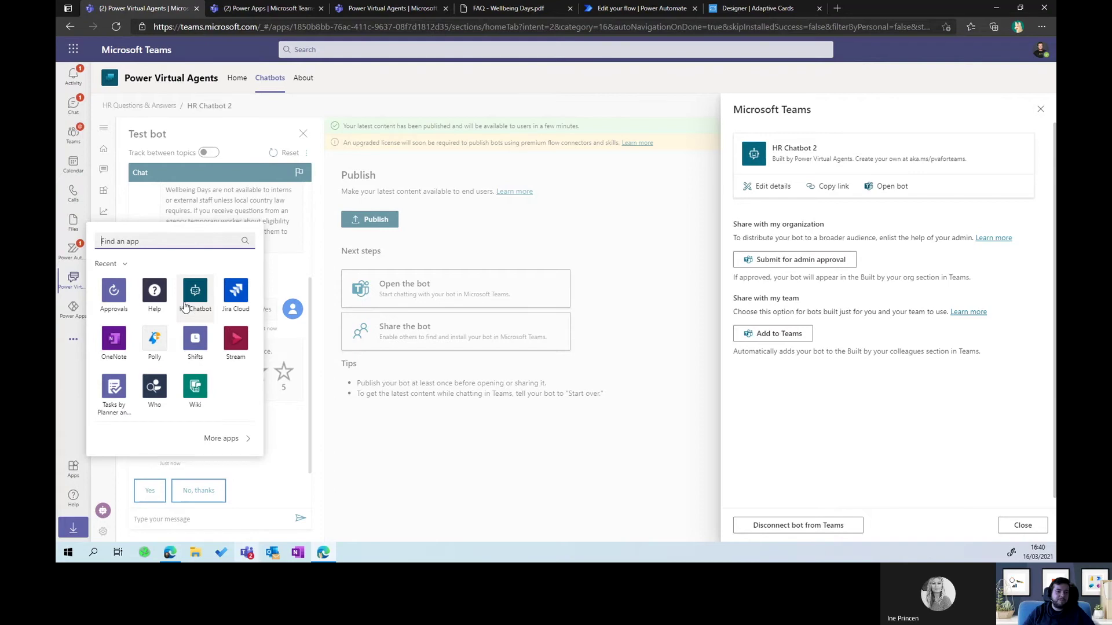
click(219, 281)
text(I want)
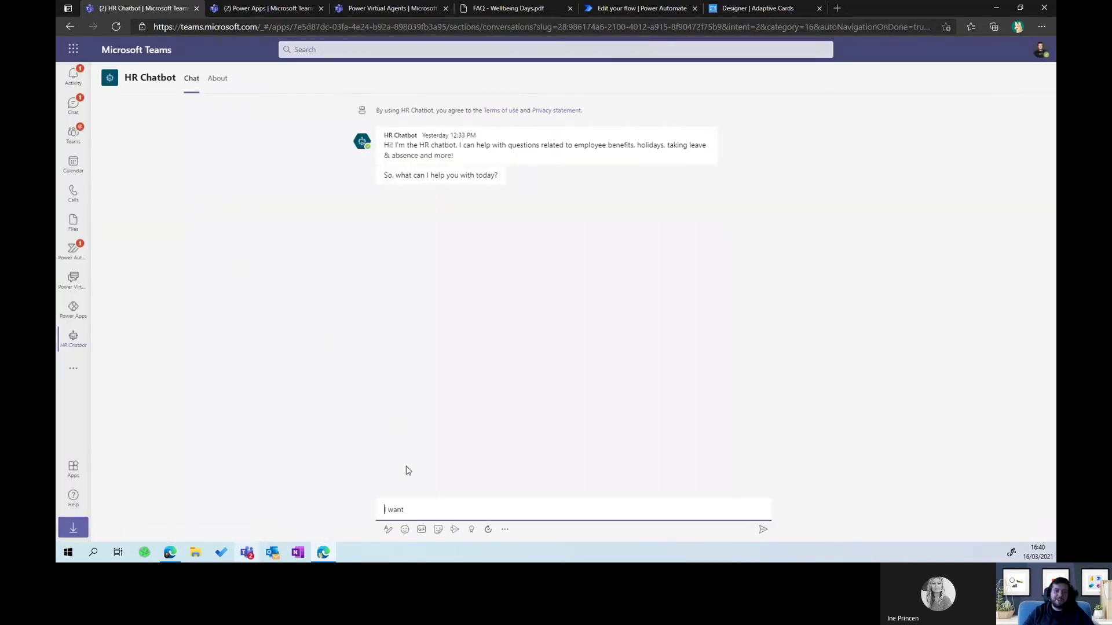
key(ctrl+a)
key(BackSpace)
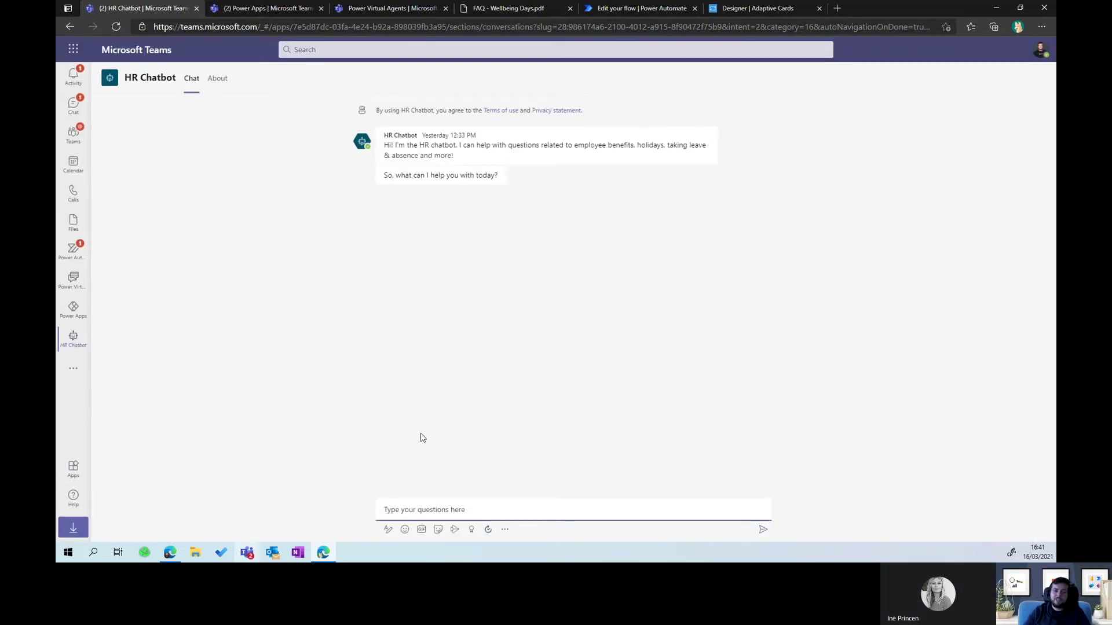
Greet HR Chatbot with "Hi" and send it the message "I need to create a ticket".
text(Hi)
key(Return)
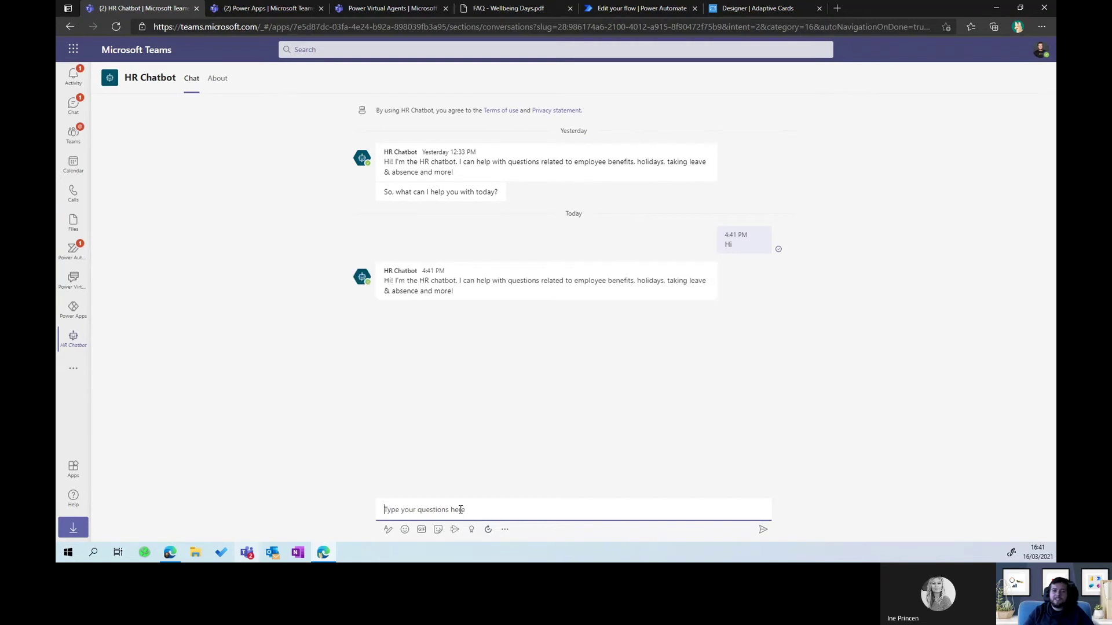
text(I need to create)
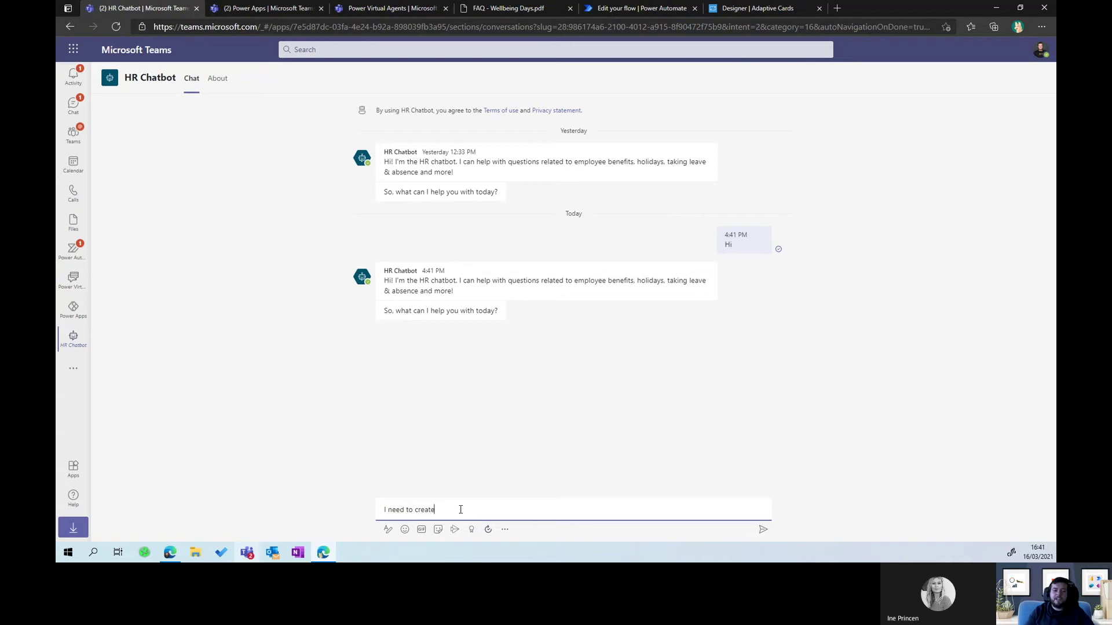
text( a ticket)
key(Return)
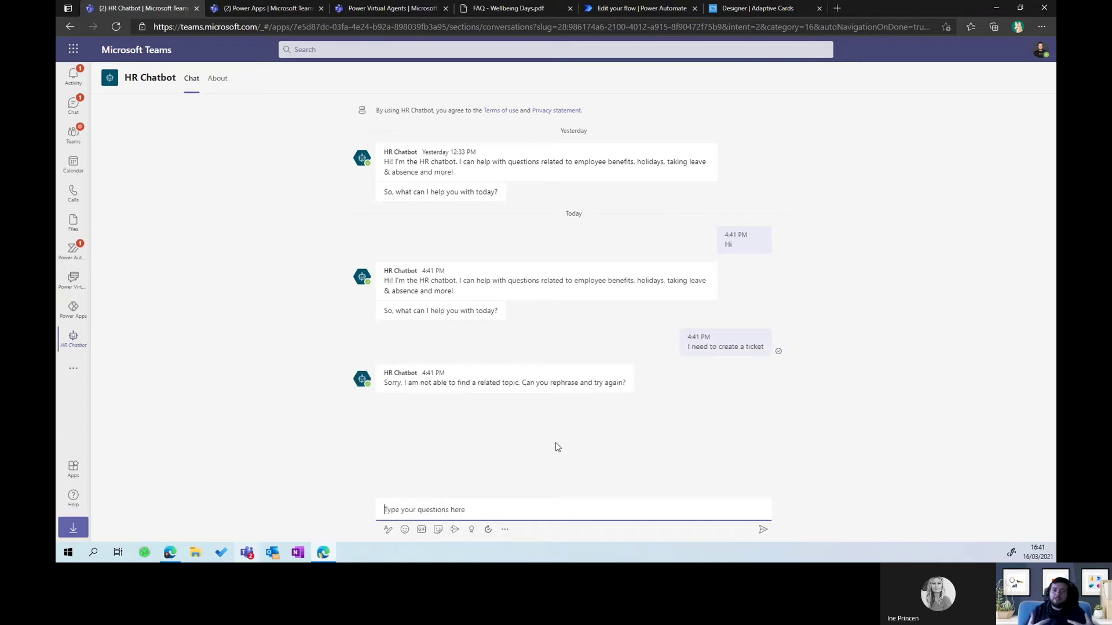
Discard the mistyped draft and send HR Chatbot the rephrased message "need help".
text(toc)
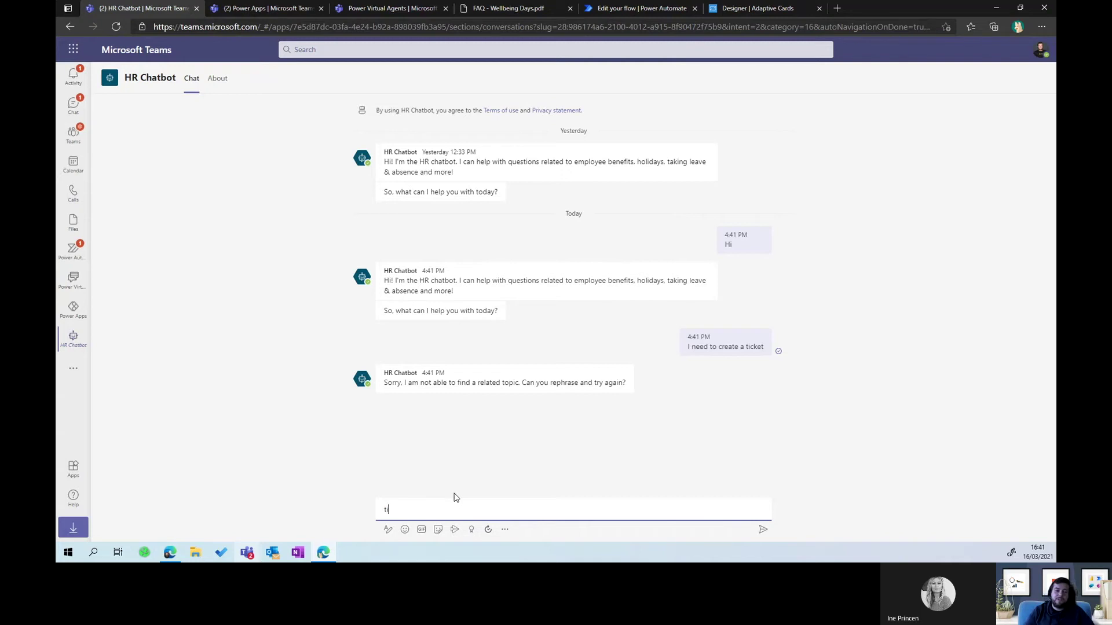
key(BackSpace)
key(BackSpace)
key(BackSpace)
key(BackSpace)
key(BackSpace)
text(need help)
key(Return)
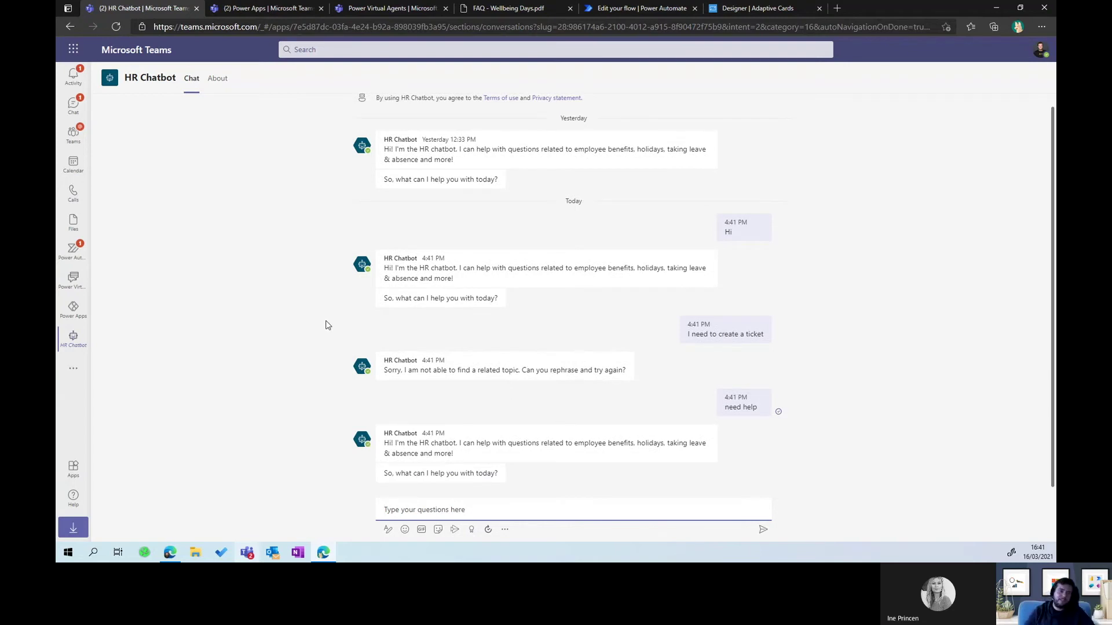
Open the Power Virtual Agents app in Teams and look over the eligibility section of the Wellbeing Days FAQ PDF.
click(74, 282)
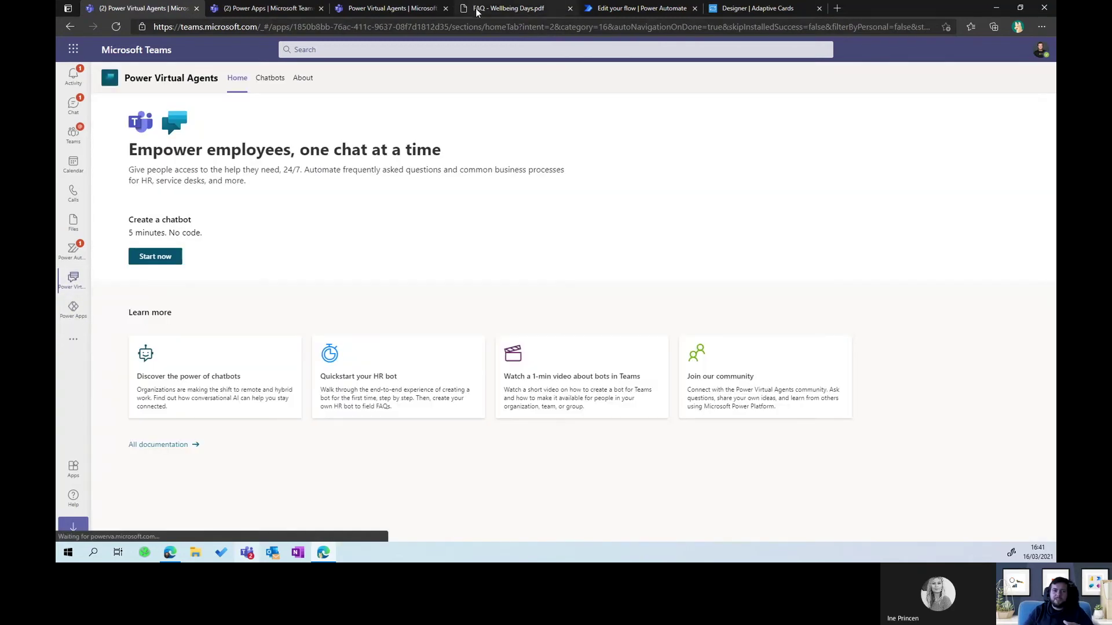
click(479, 10)
drag(481, 181, 401, 126)
click(400, 126)
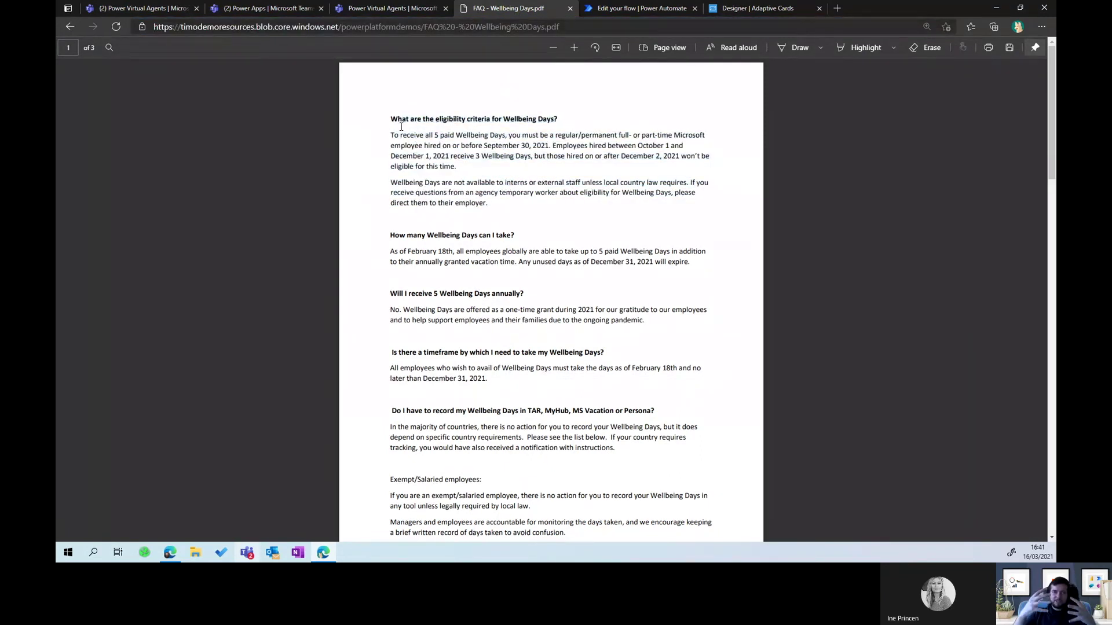
click(145, 8)
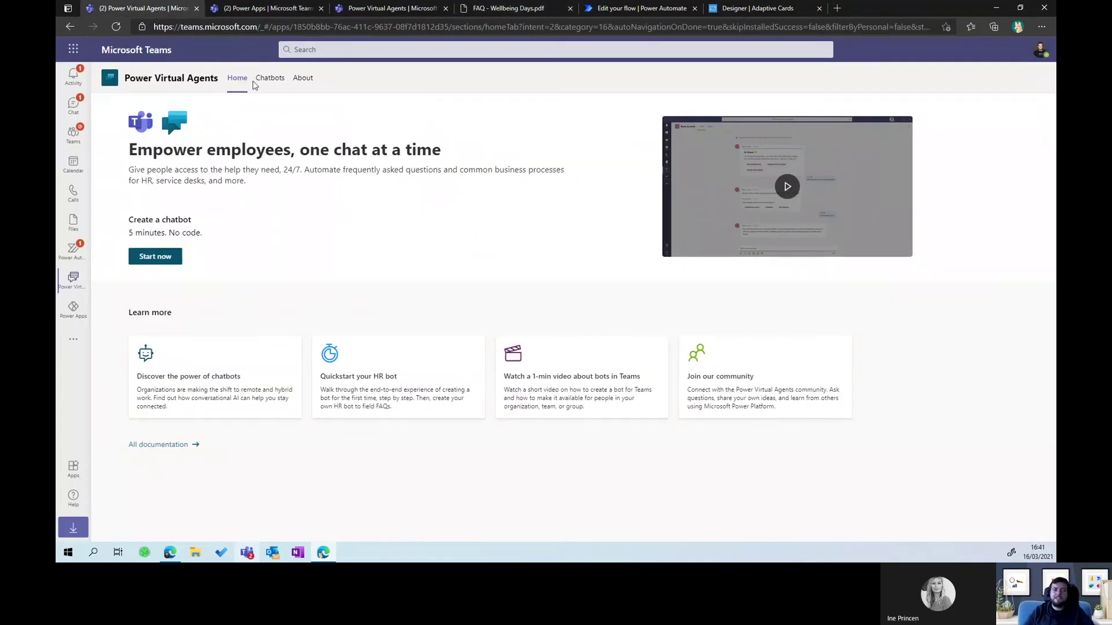
Open the original HR Chatbot and bring its HR support topic up in the authoring canvas.
click(267, 91)
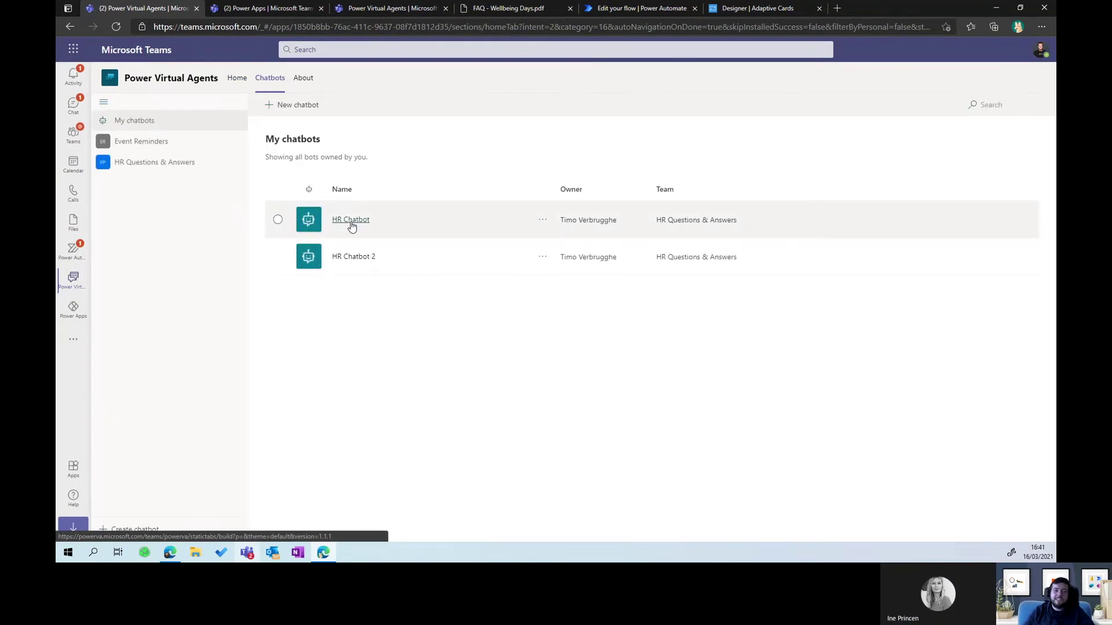
click(351, 220)
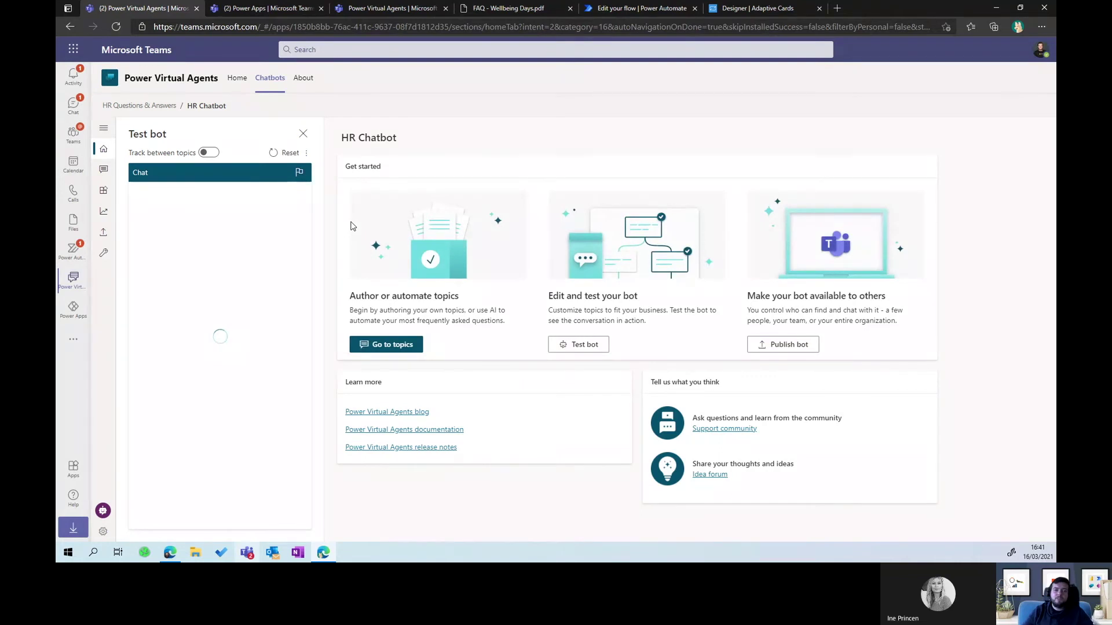
click(103, 169)
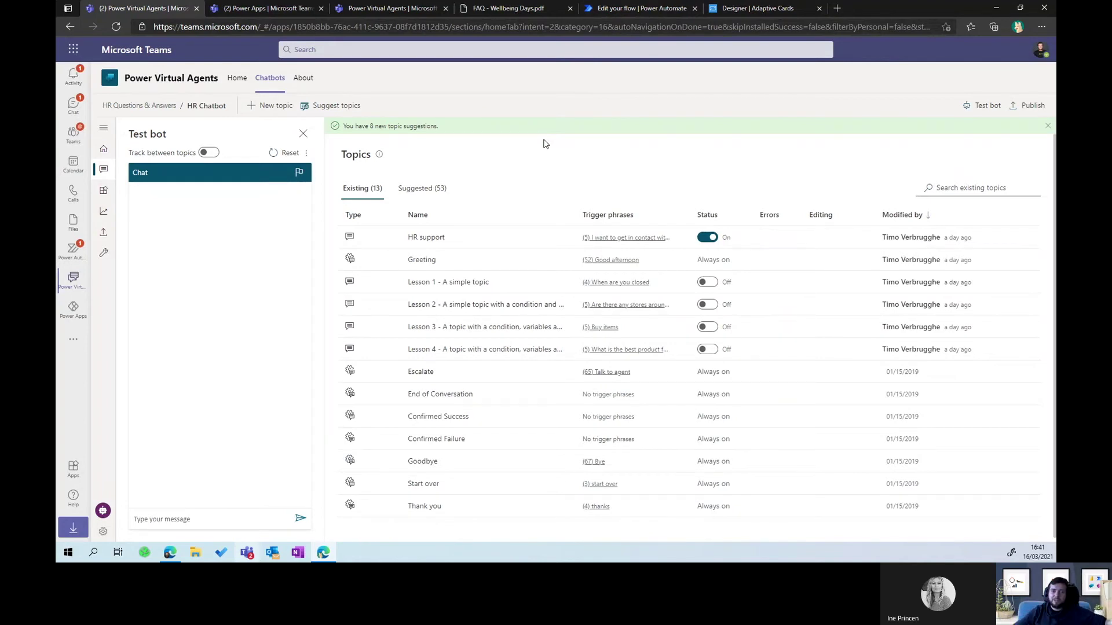
click(432, 238)
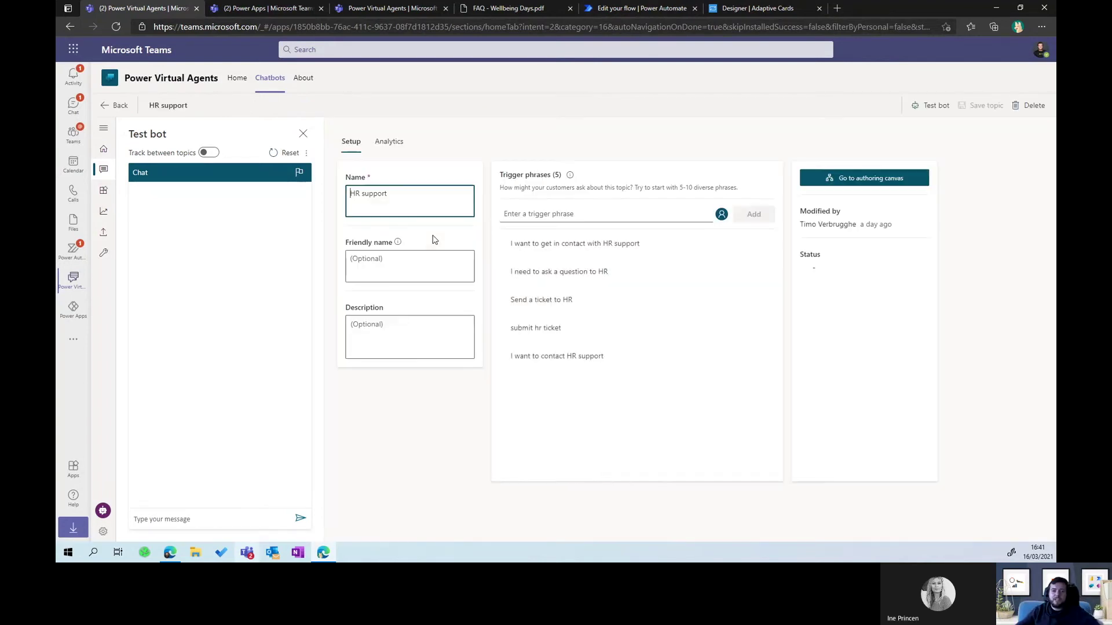
click(857, 175)
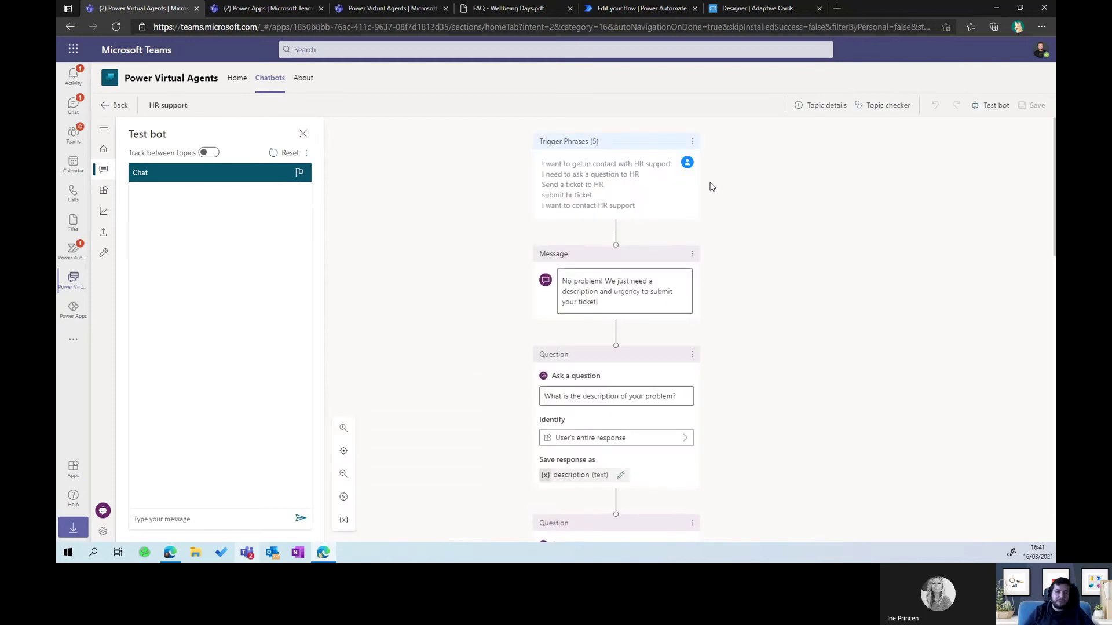
Examine the HR support topic's trigger phrases, description and urgency questions, and Create HR ticket action.
scroll(683, 293, down, 3)
scroll(683, 293, down, 2)
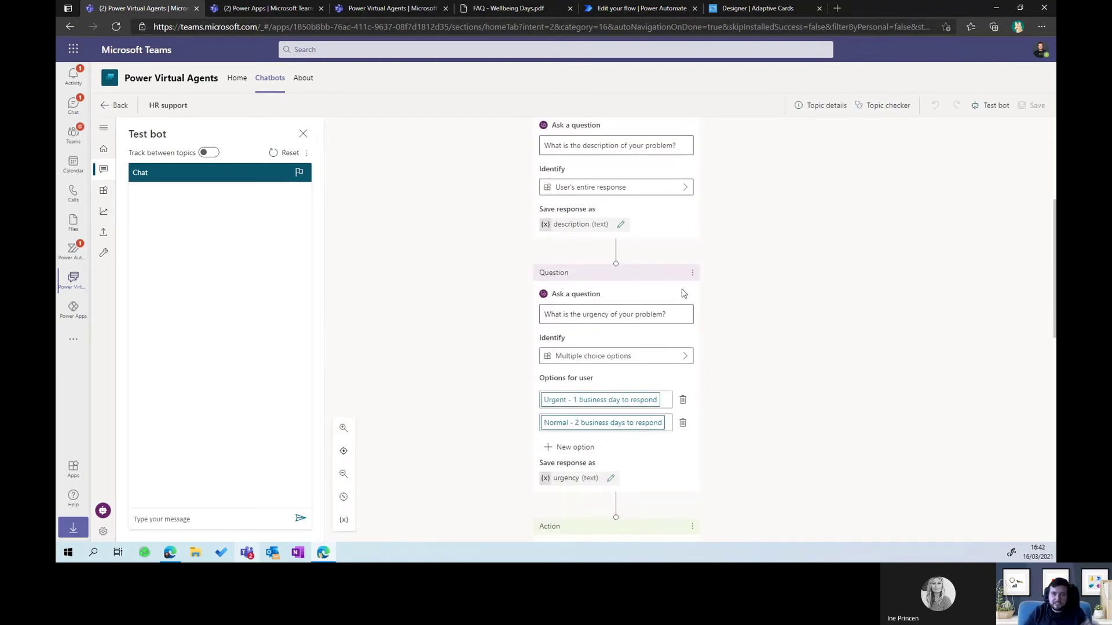
scroll(683, 293, down, 2)
scroll(683, 294, down, 3)
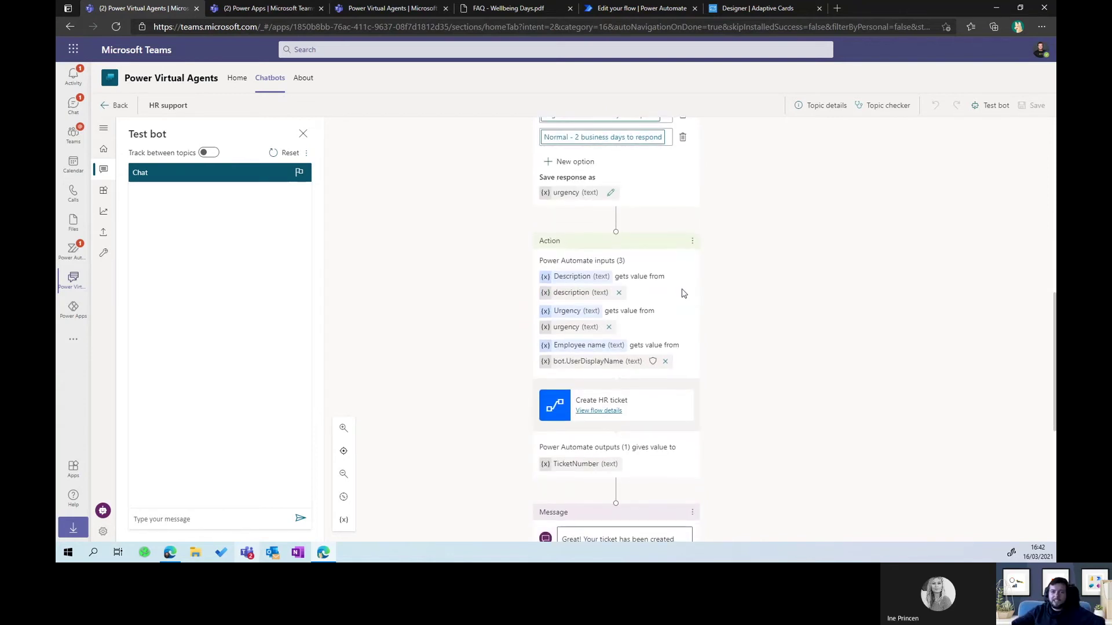
scroll(684, 294, up, 4)
scroll(683, 293, up, 2)
scroll(467, 280, up, 3)
Trigger the HR support topic in the test chat with the message "I need to ask a question".
click(181, 517)
text(I n)
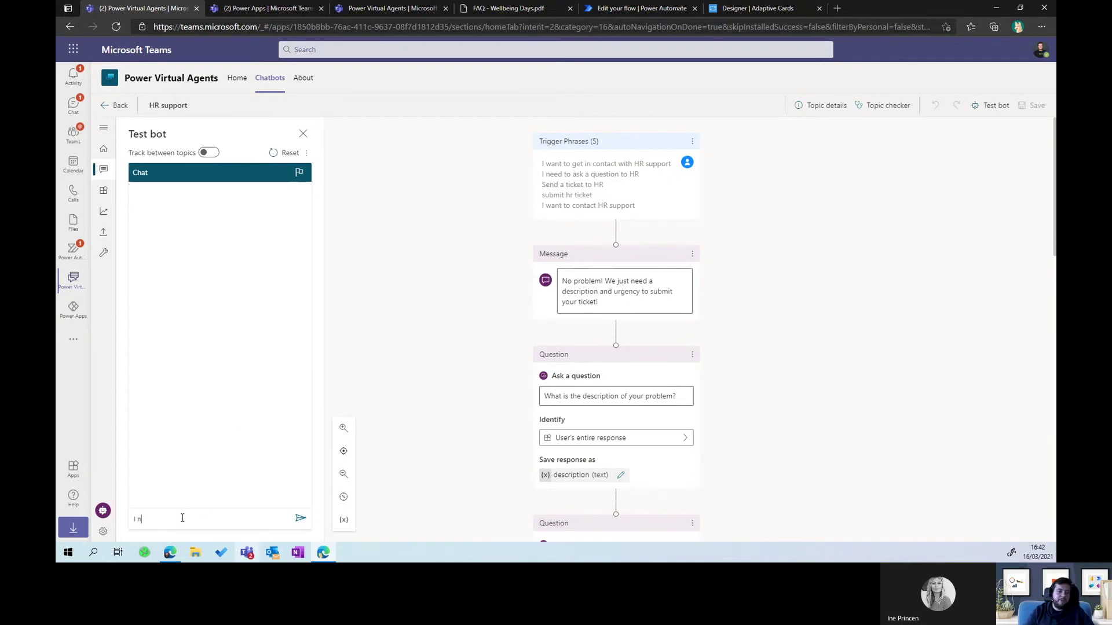
text(eed to ask a question)
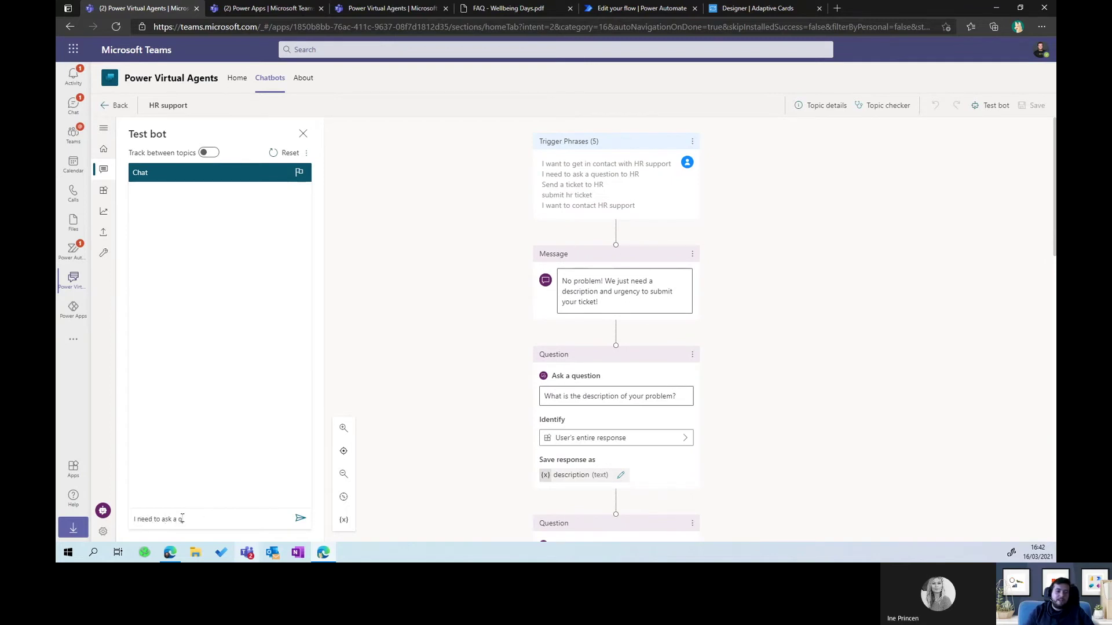
key(Return)
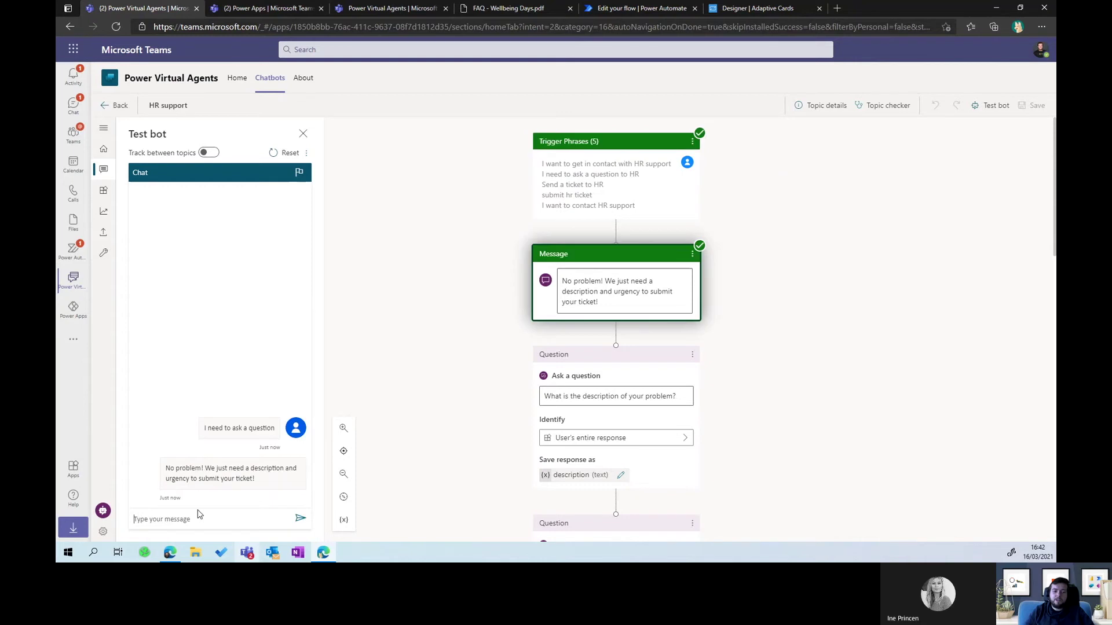
Answer the description question with "I need more HR chatbots" and choose the urgency "Urgent - 1 business day to respond".
click(186, 521)
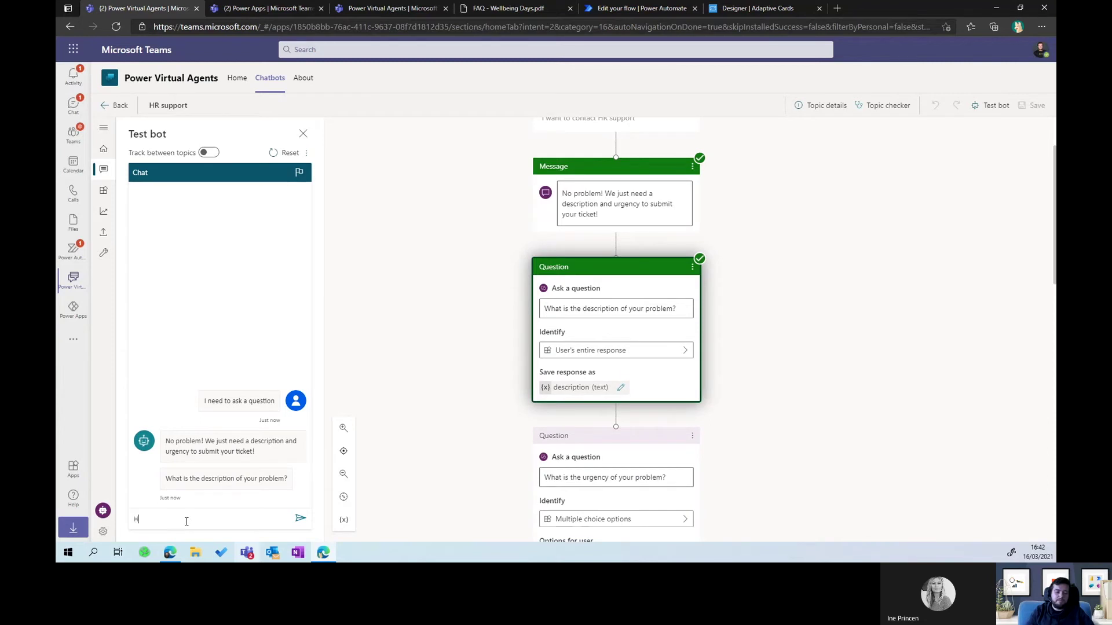
text(I need o)
key(BackSpace)
text(m)
key(BackSpace)
key(BackSpace)
key(BackSpace)
text(ore HR chatbots)
key(Return)
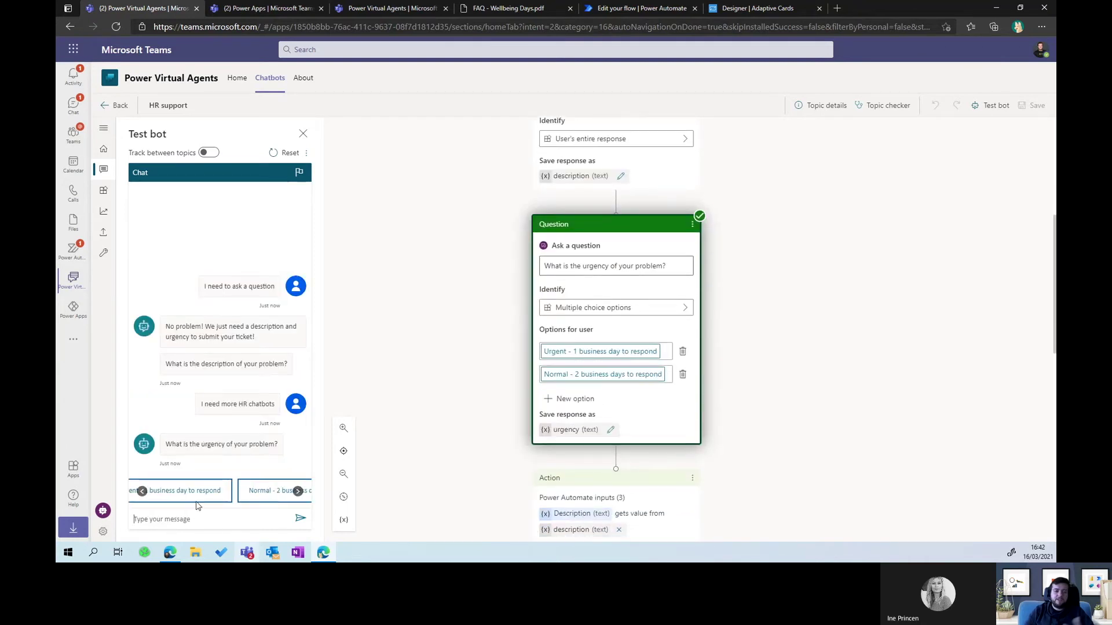
click(194, 496)
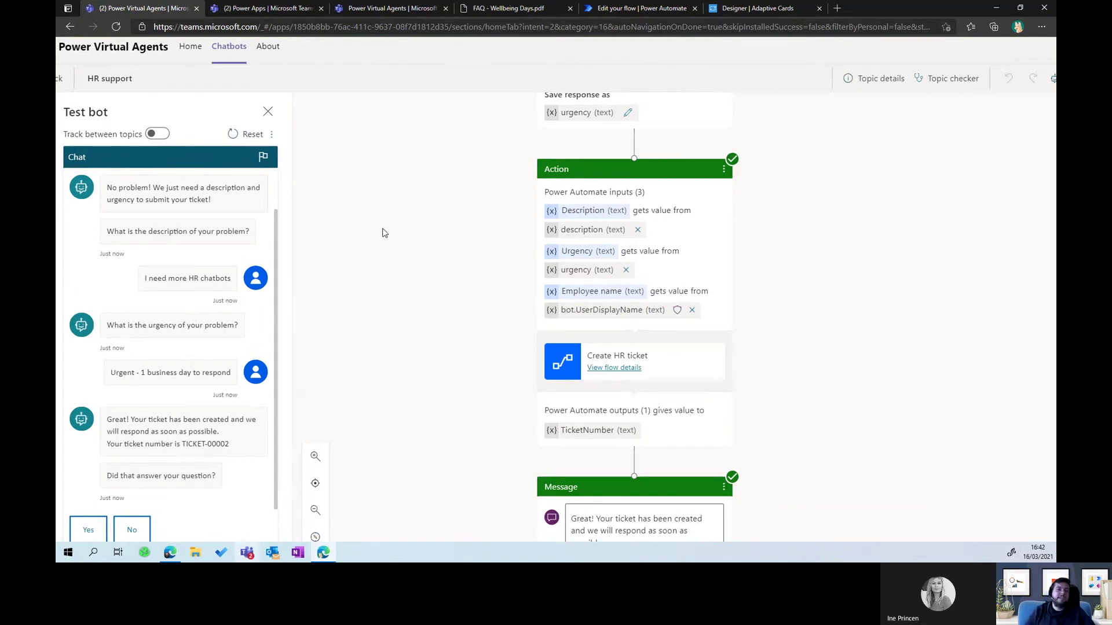
Highlight the ticket number in the bot's reply and review the ticket action and closing message in the canvas.
key(ctrl+0)
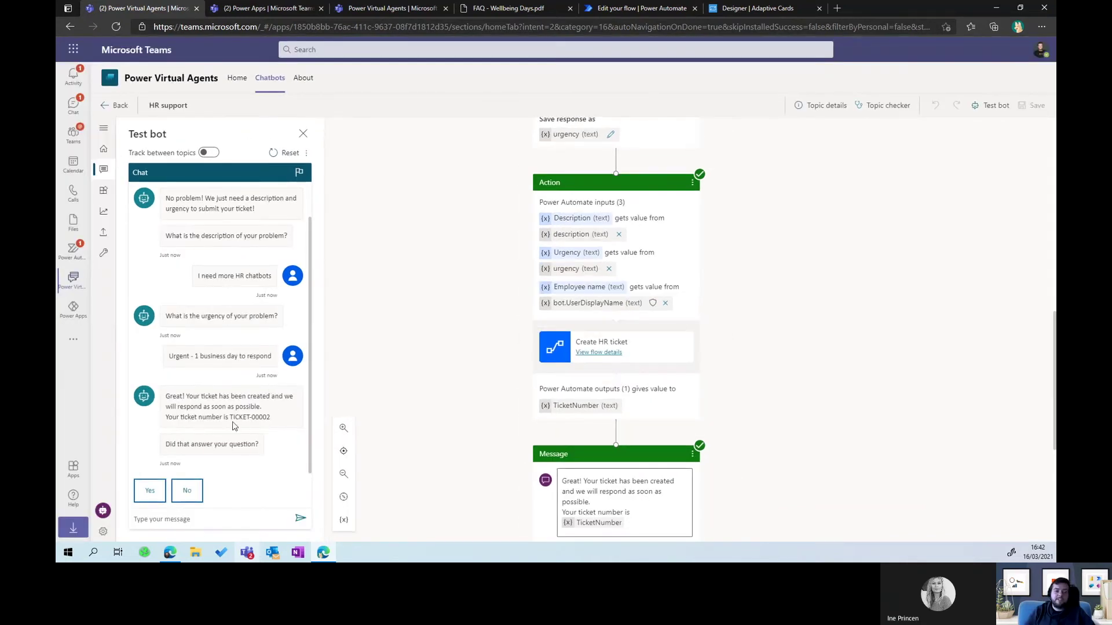
drag(231, 418, 272, 418)
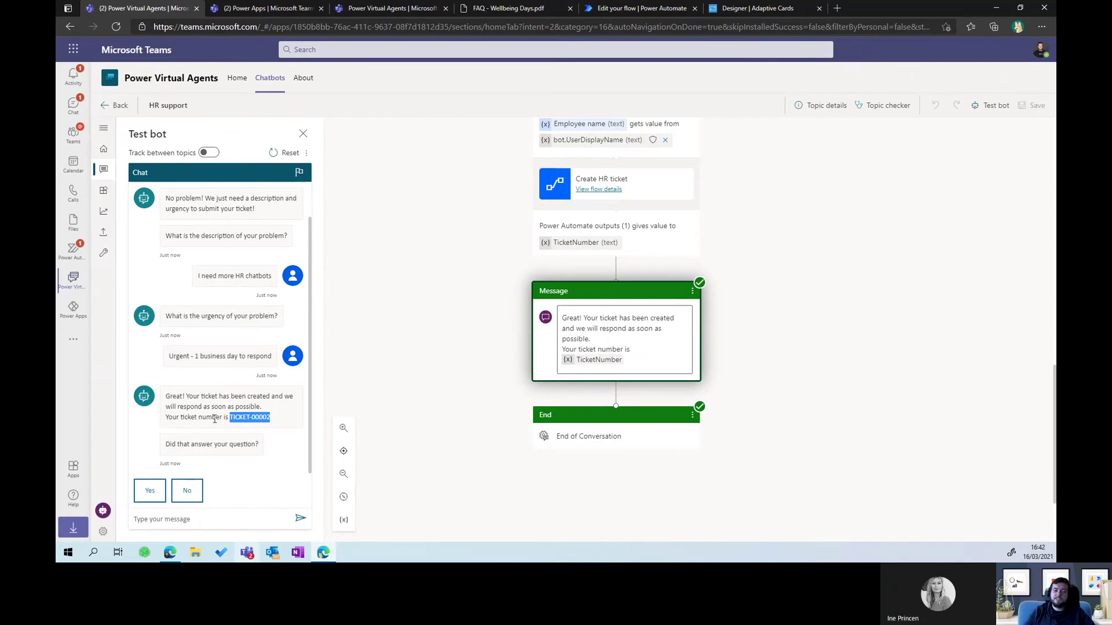
scroll(215, 418, up, 3)
scroll(215, 418, down, 3)
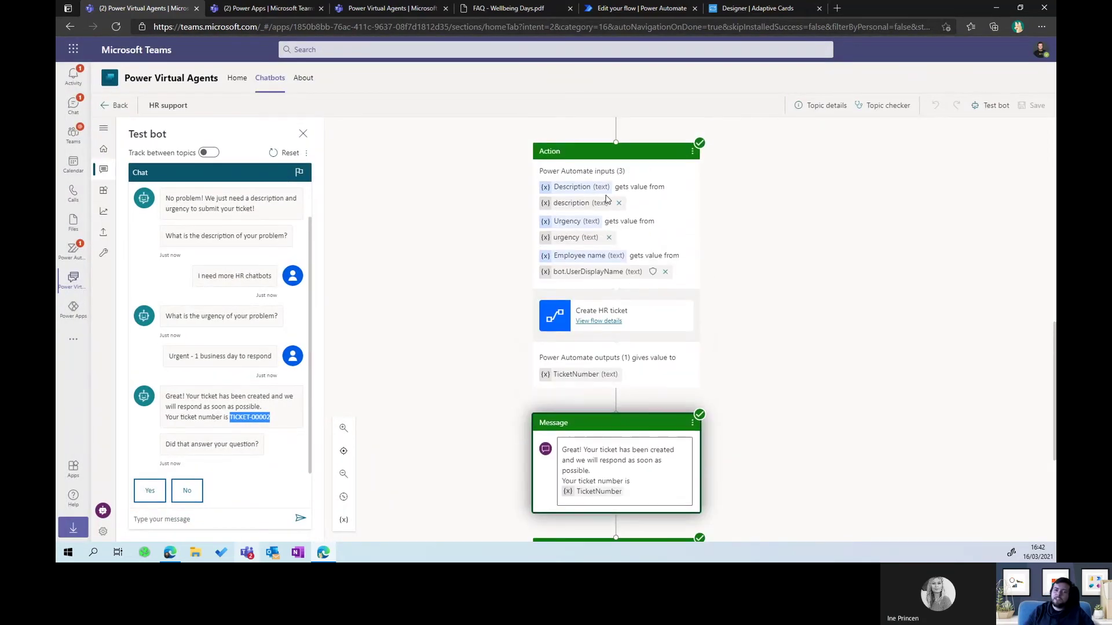
Open the HR support questions list in the HR Internal Support team's General channel and review the logged tickets.
click(73, 141)
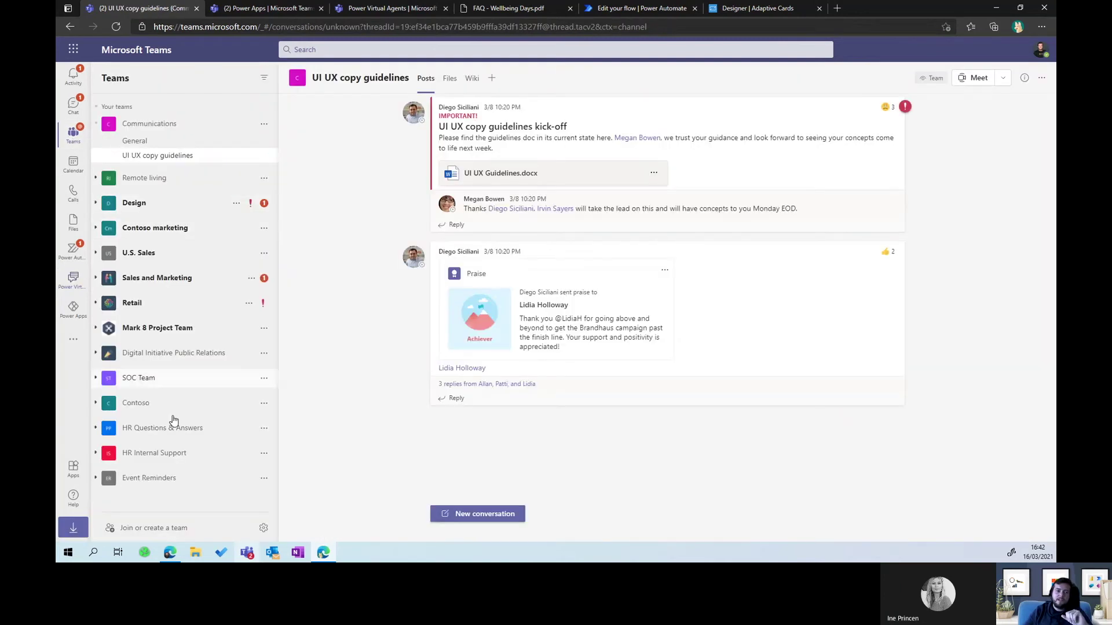
click(148, 453)
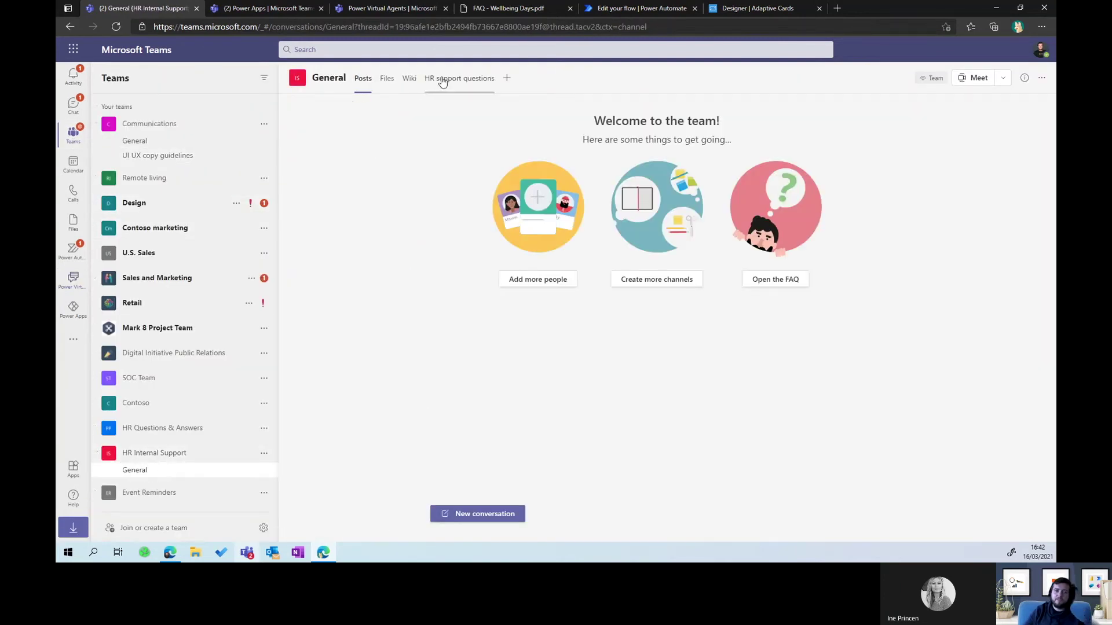
click(443, 80)
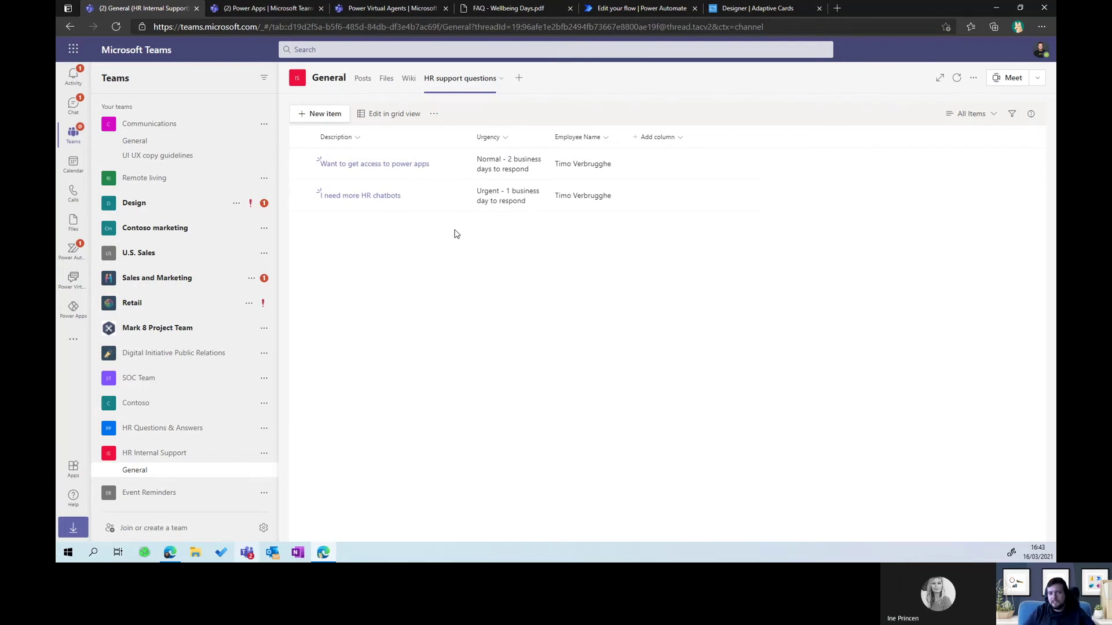
scroll(590, 172, up, 5)
drag(590, 171, 661, 157)
scroll(584, 221, down, 5)
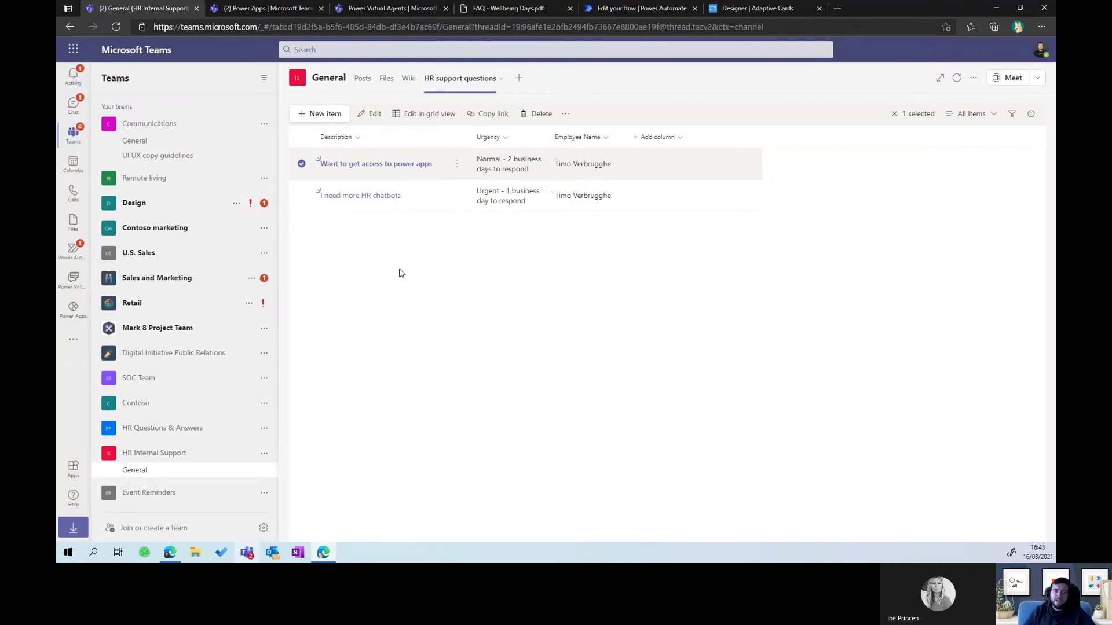
Glance at the Wellbeing Days FAQ PDF, return to the HR support questions list and deselect the Power Apps access item.
click(523, 8)
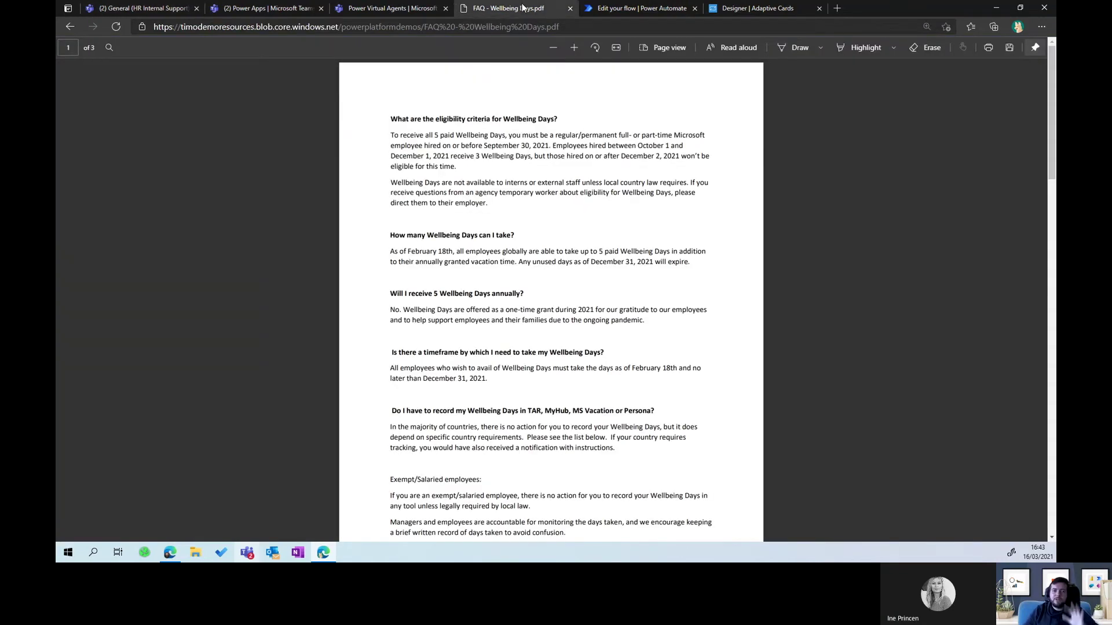
click(154, 13)
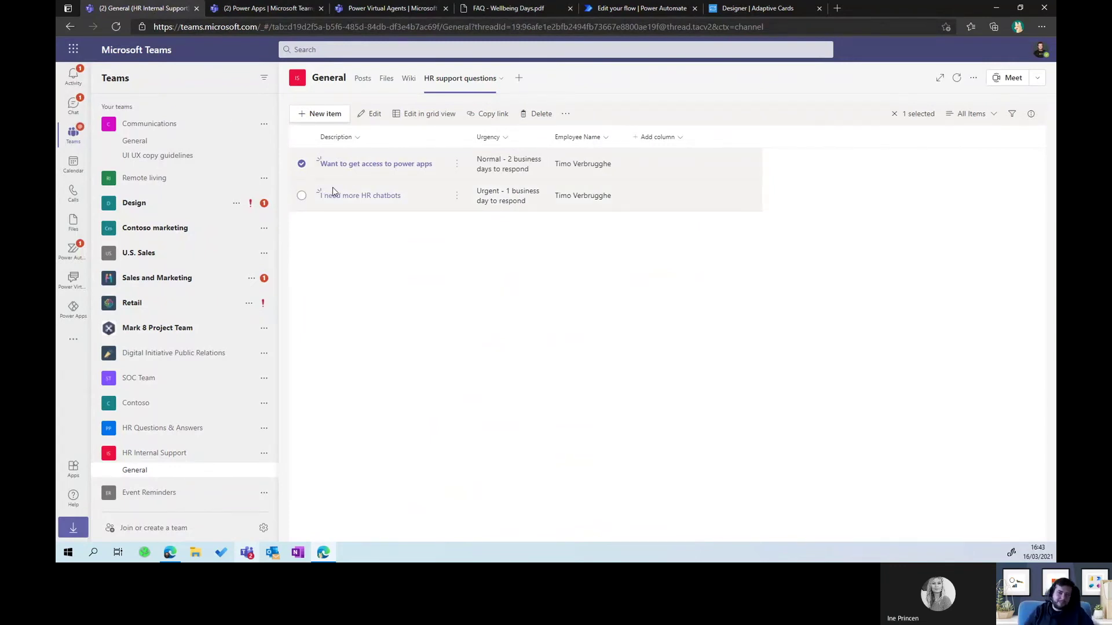
click(300, 165)
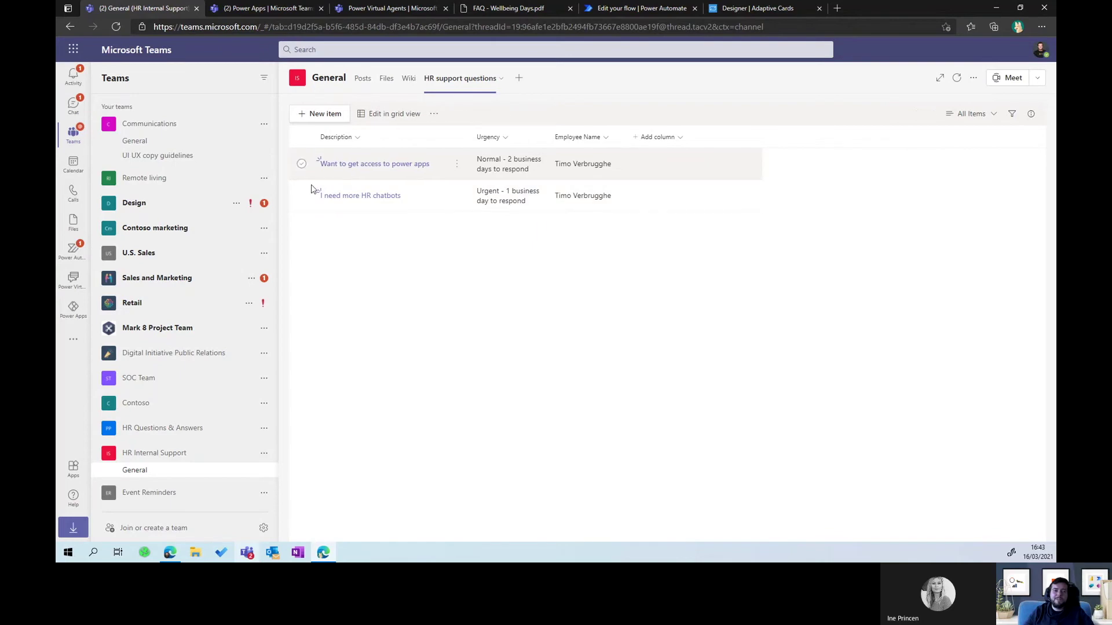
Switch to the slide show and advance to the "Building your first chatbot" slide.
key(alt+Tab)
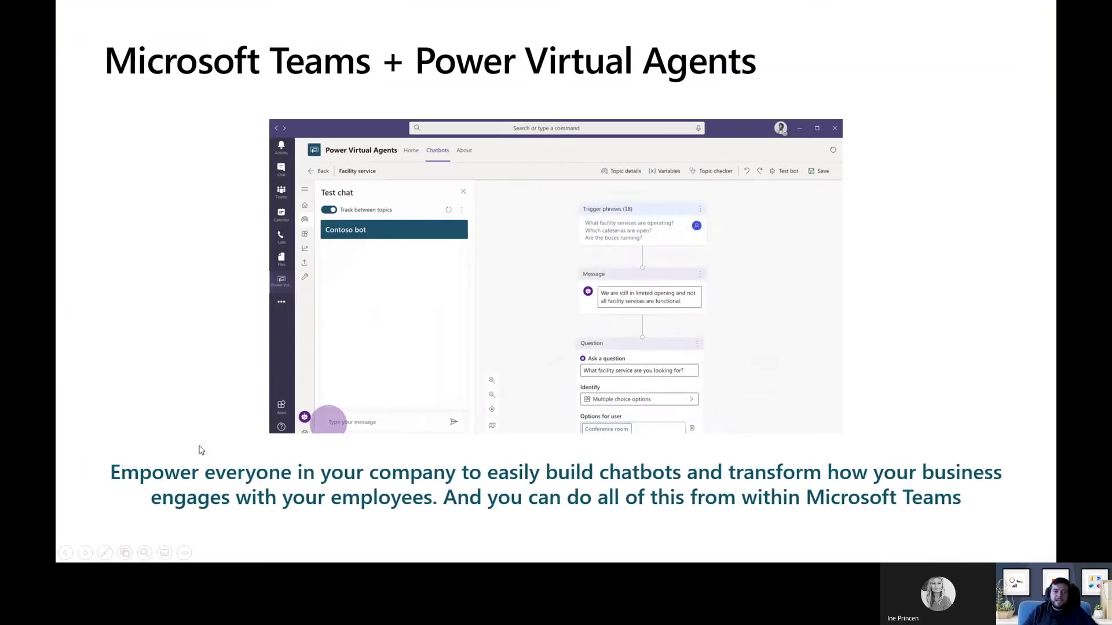
key(Right)
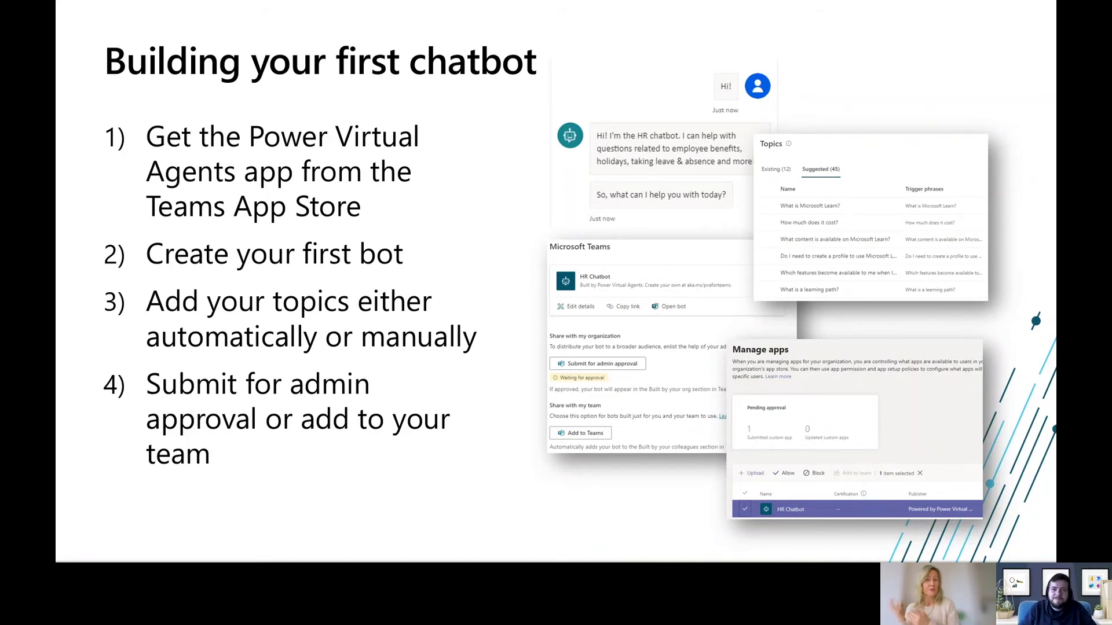
Switch back to Teams in the browser and open the Power Virtual Agents app.
key(alt+Tab)
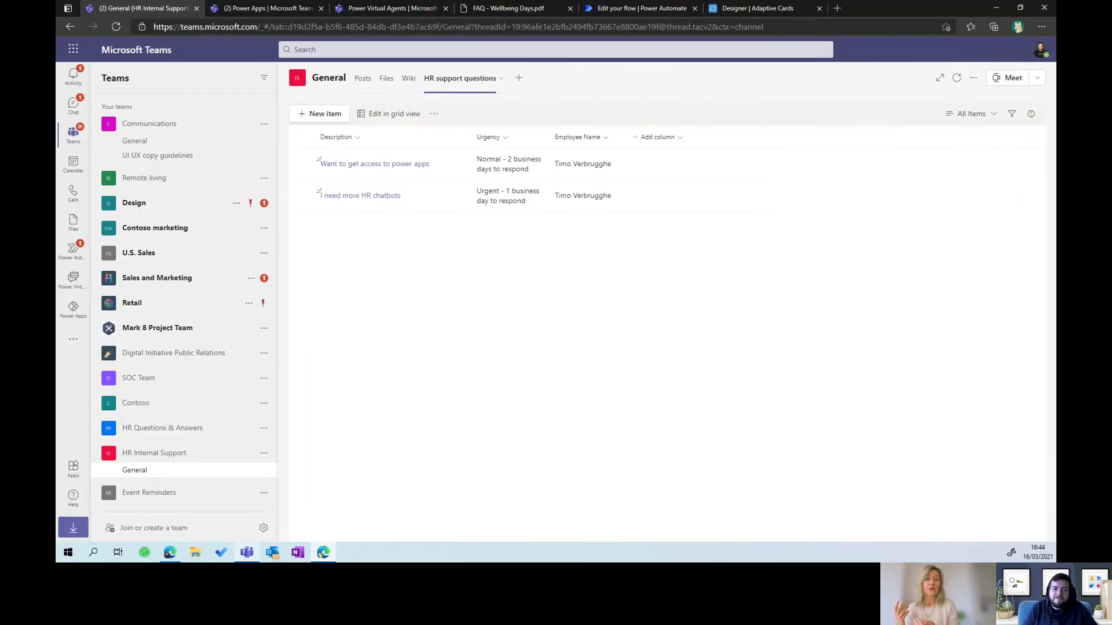
click(74, 290)
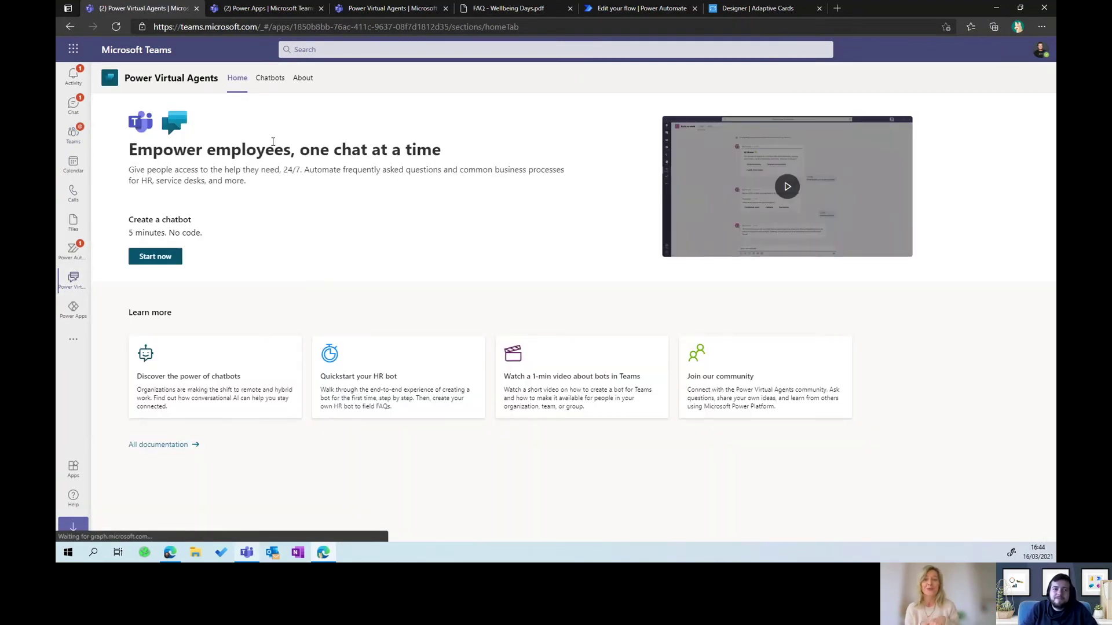
Open the HR Chatbot and view its topics, then advance the slide show to the Feedback App title slide.
click(270, 79)
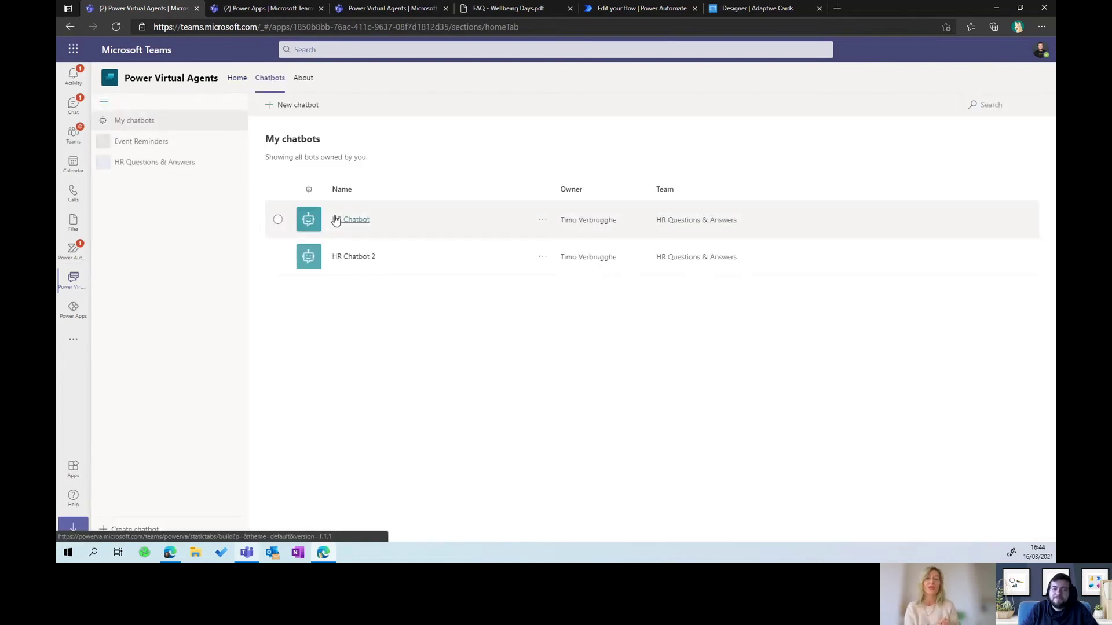
click(359, 222)
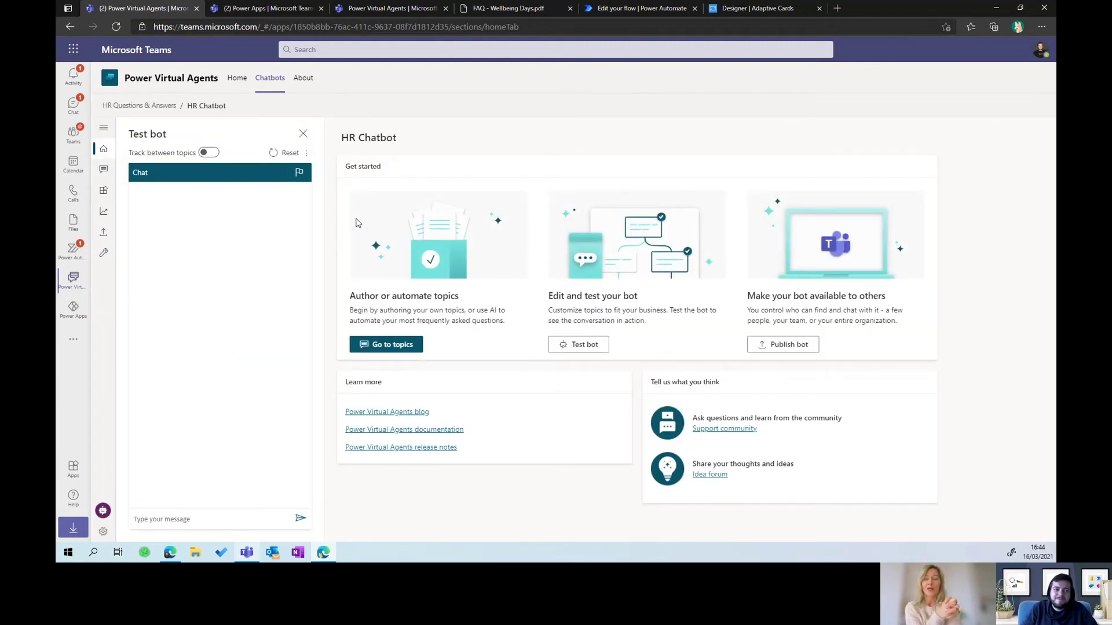
click(104, 175)
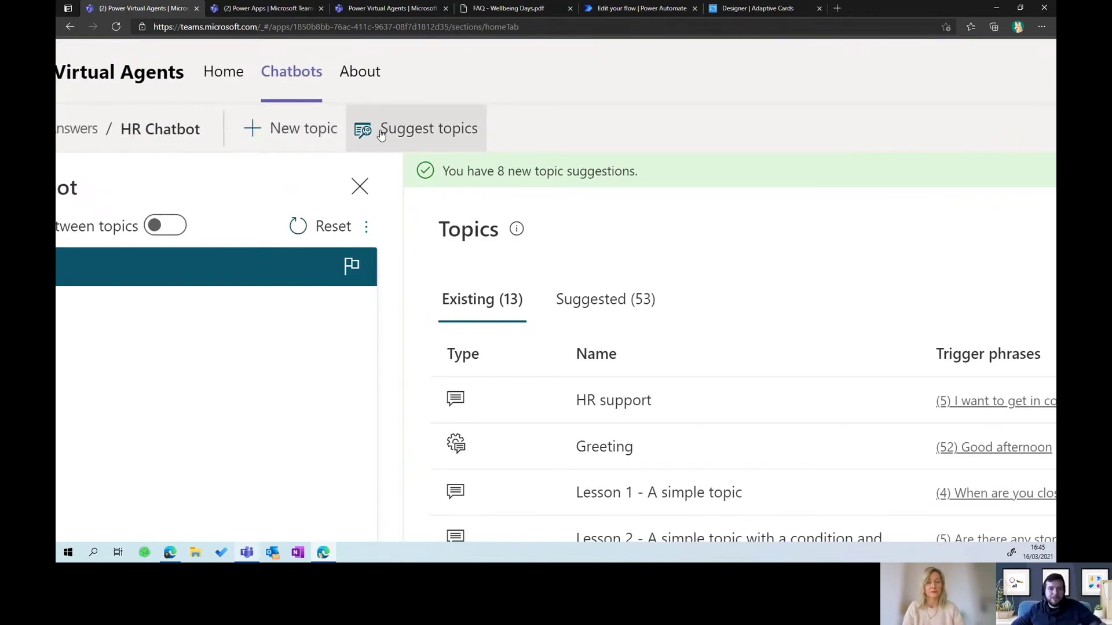
scroll(432, 162, down, 1)
scroll(432, 162, up, 1)
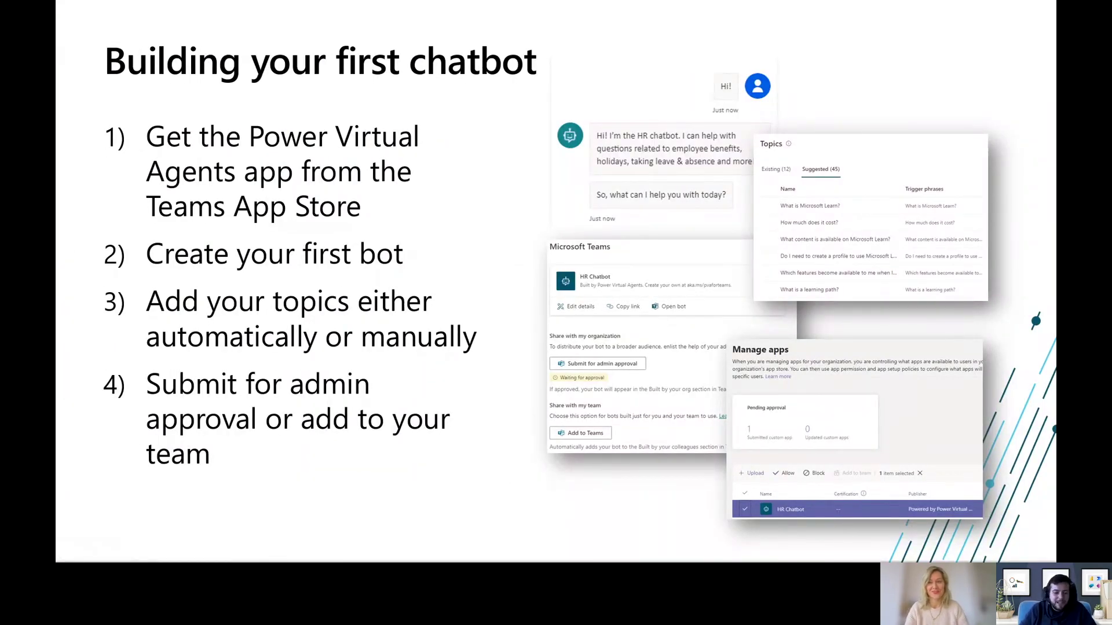
key(Right)
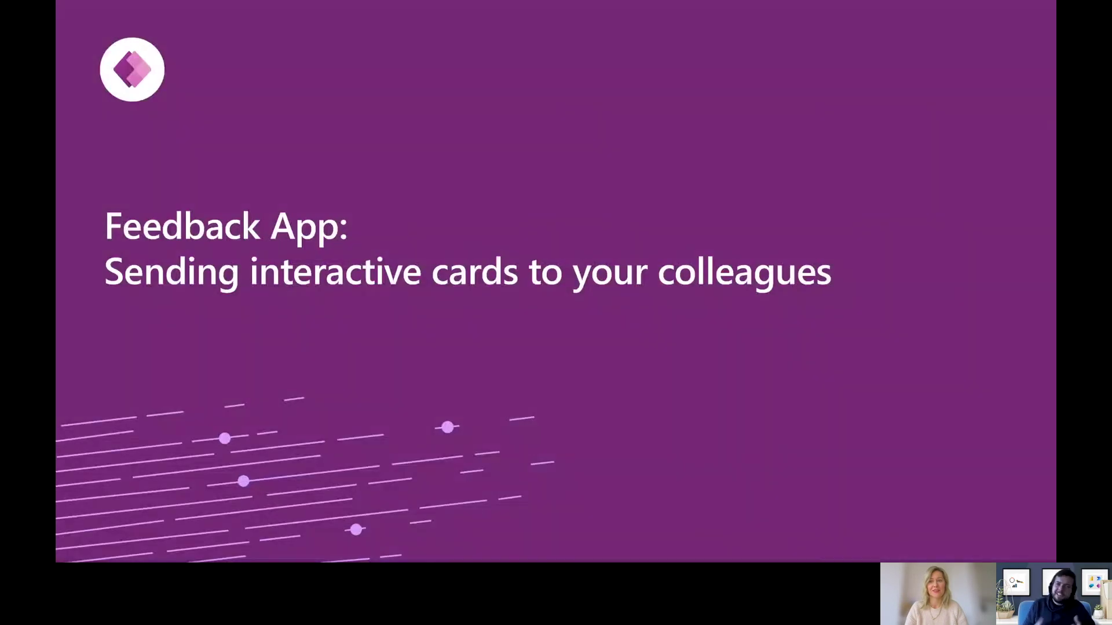
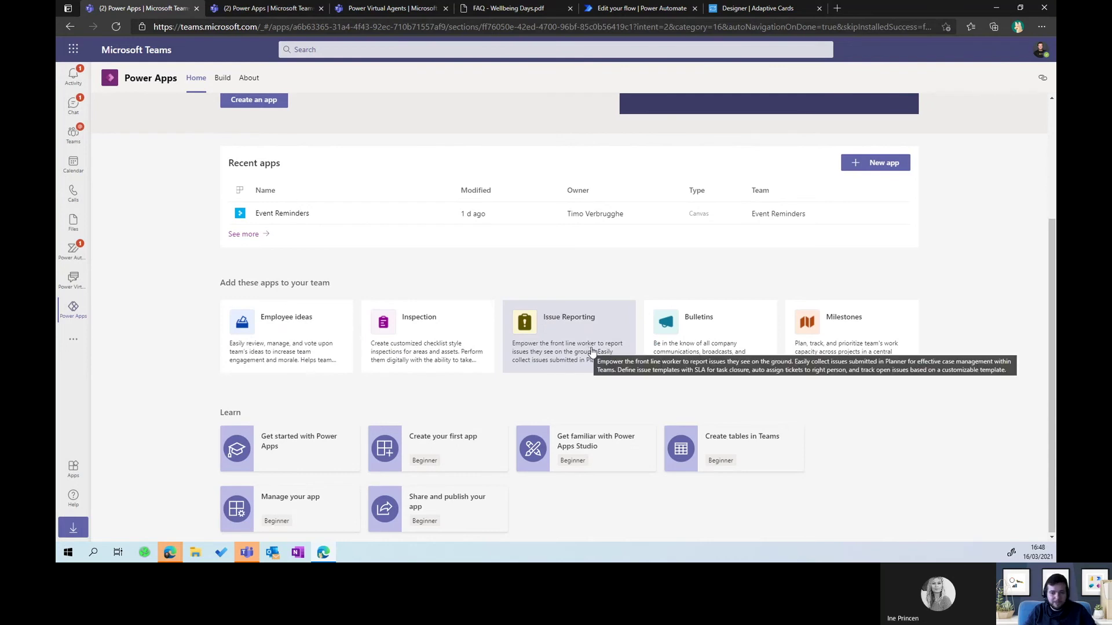
Open the Event Reminders app from the recent Power Apps for editing and close its data pane.
scroll(420, 285, up, 3)
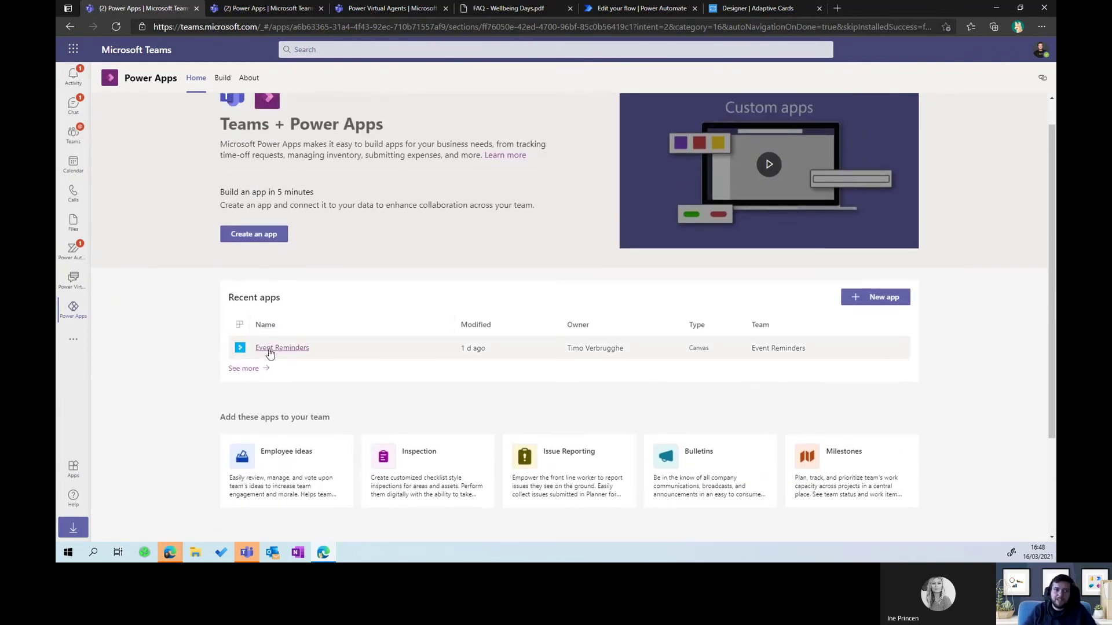
click(269, 349)
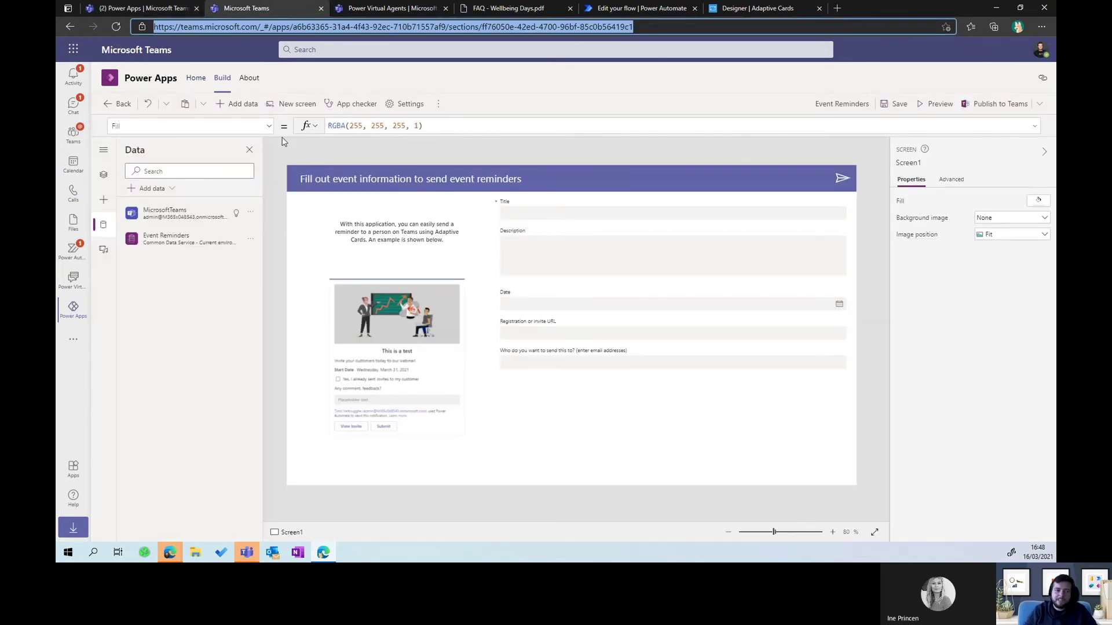
click(250, 150)
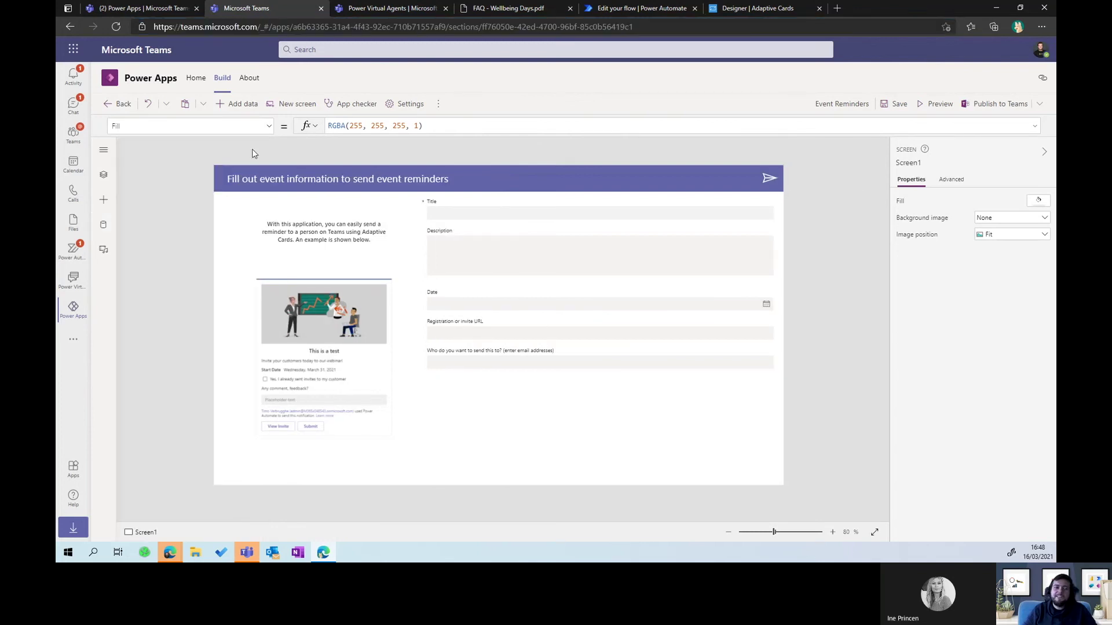
Review the form's Title, Description, Date, Registration or invite URL and Person email cards, plus the example image and introductory label.
click(477, 215)
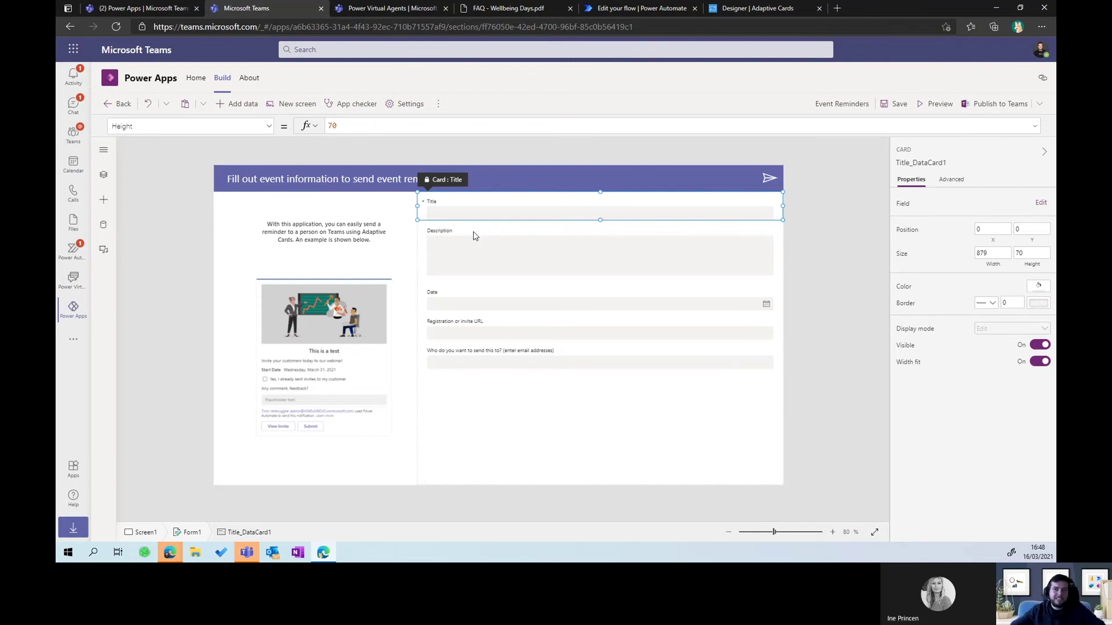
click(459, 269)
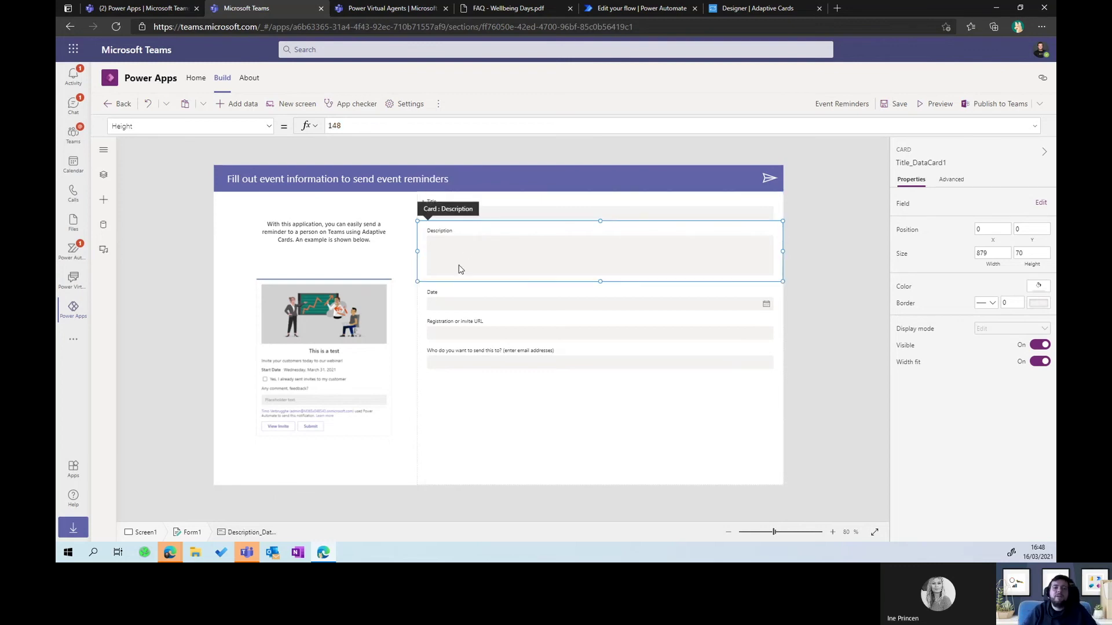
click(450, 307)
click(454, 339)
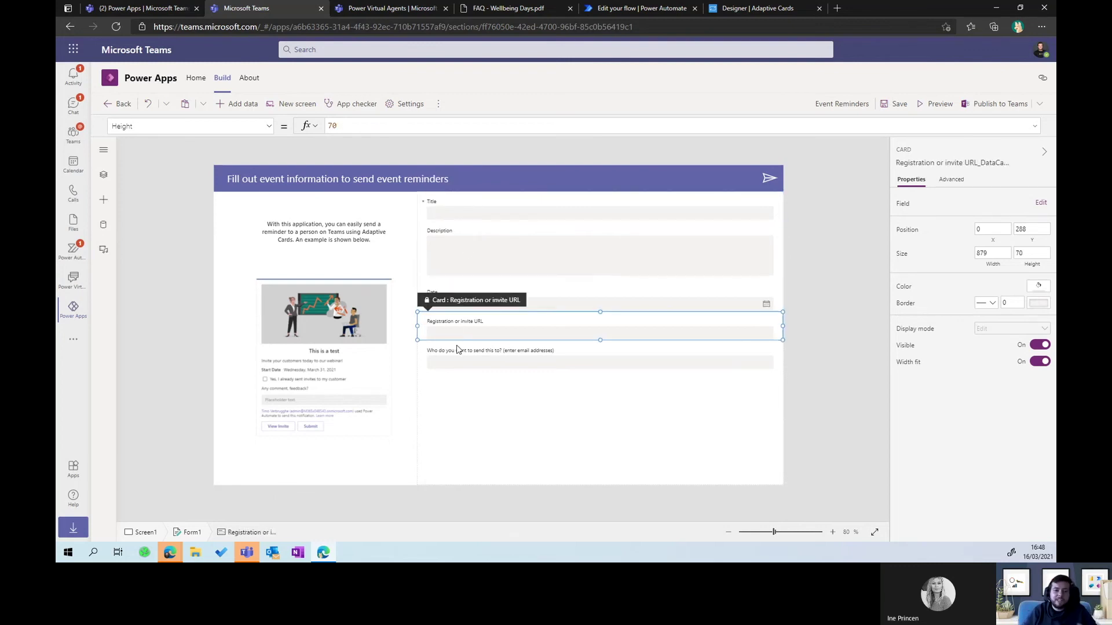
click(452, 365)
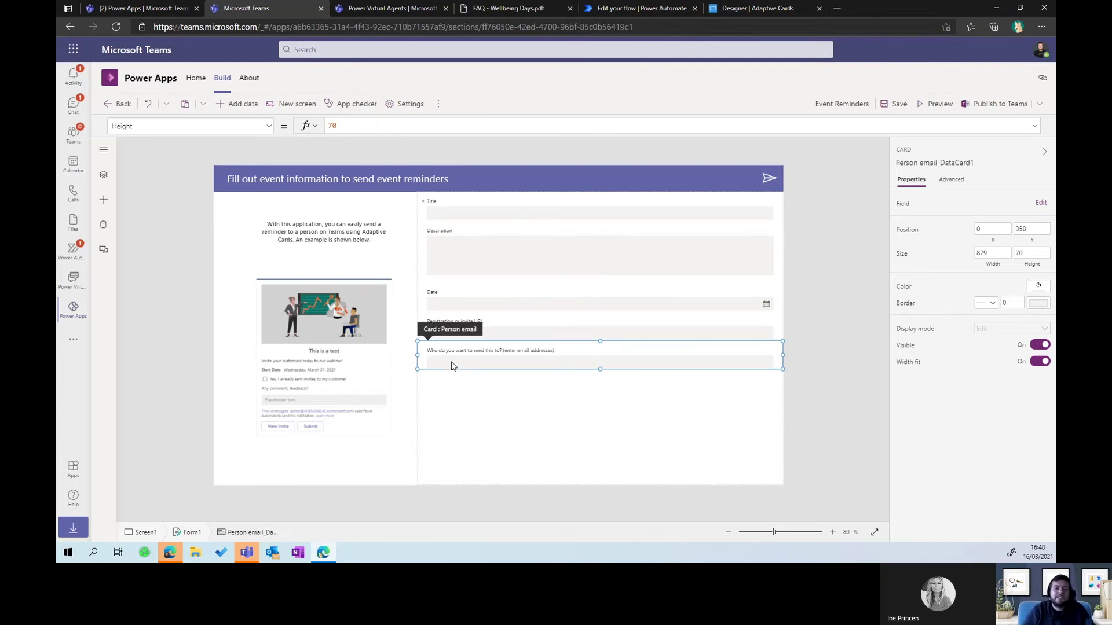
mouse_move(342, 356)
mouse_down()
mouse_move(339, 366)
mouse_move(355, 360)
mouse_move(345, 385)
mouse_move(360, 375)
mouse_move(344, 377)
mouse_up()
click(333, 240)
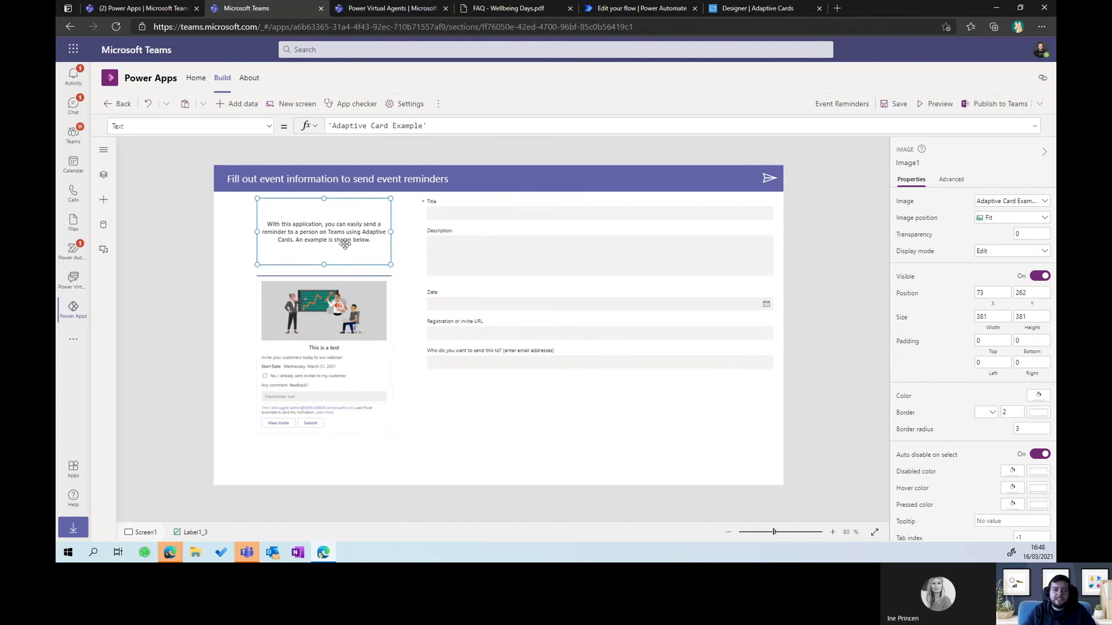
Browse the controls available for insertion, including the Media category, and close the list.
click(104, 156)
click(122, 200)
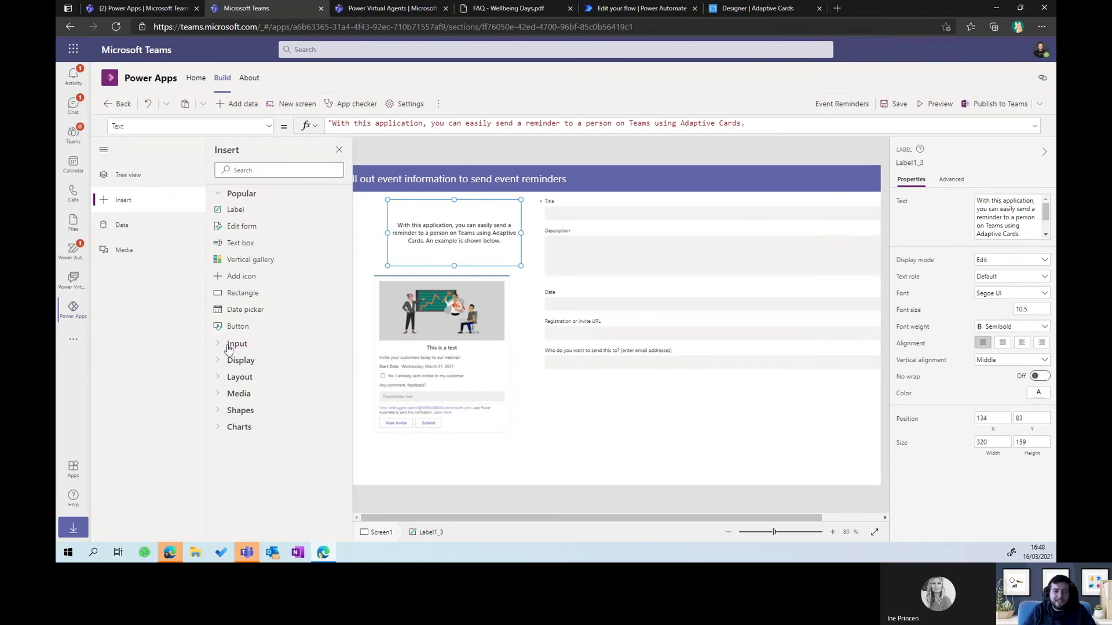
click(227, 396)
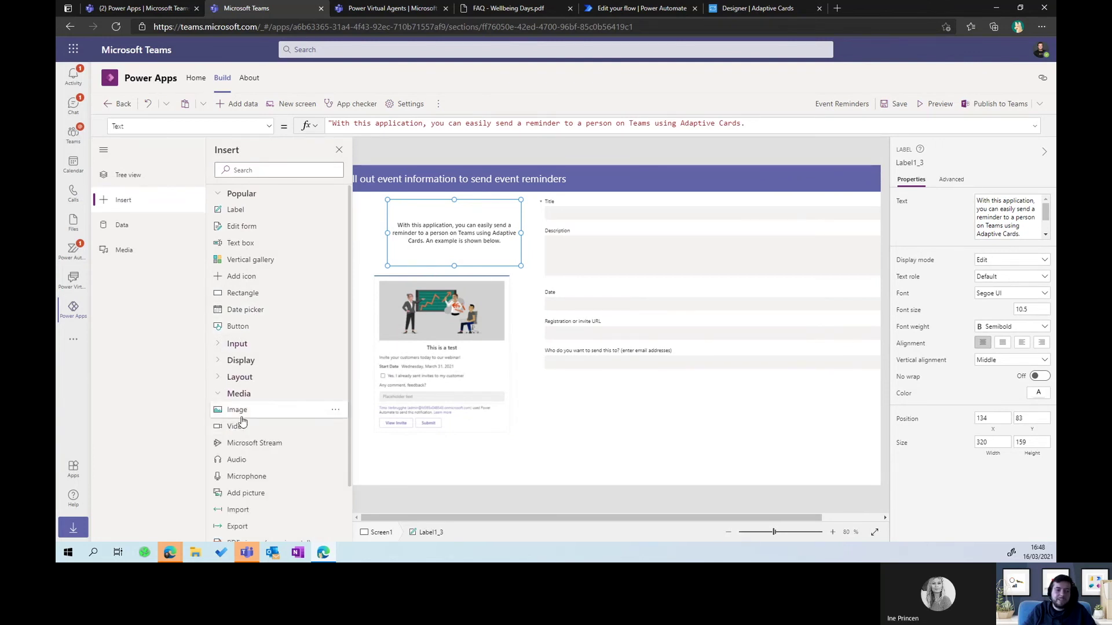
scroll(242, 446, down, 1)
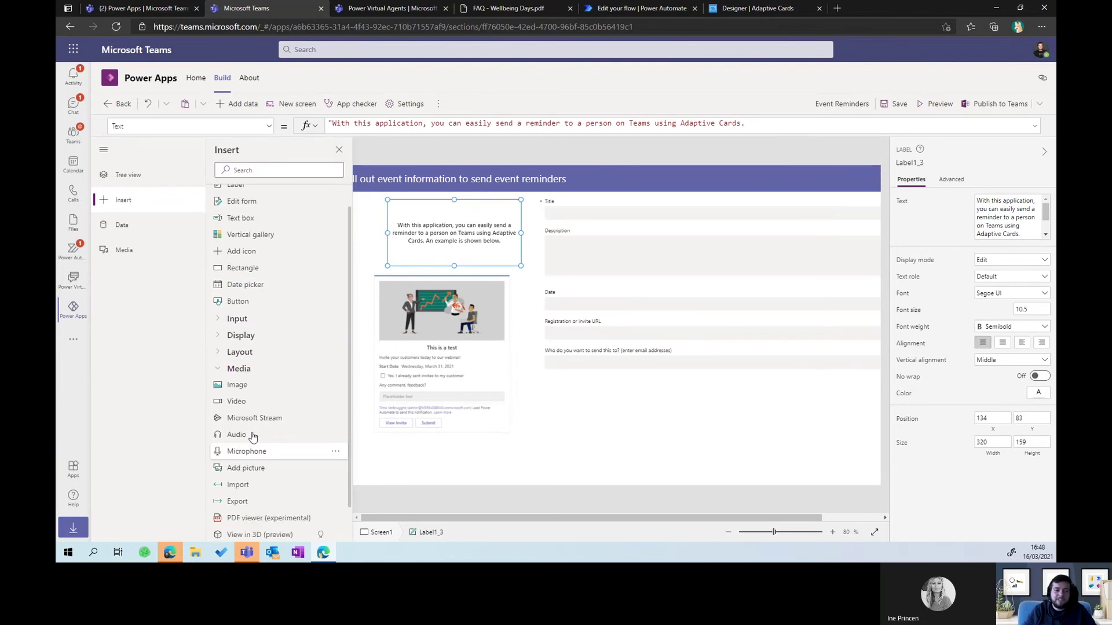
scroll(246, 417, down, 2)
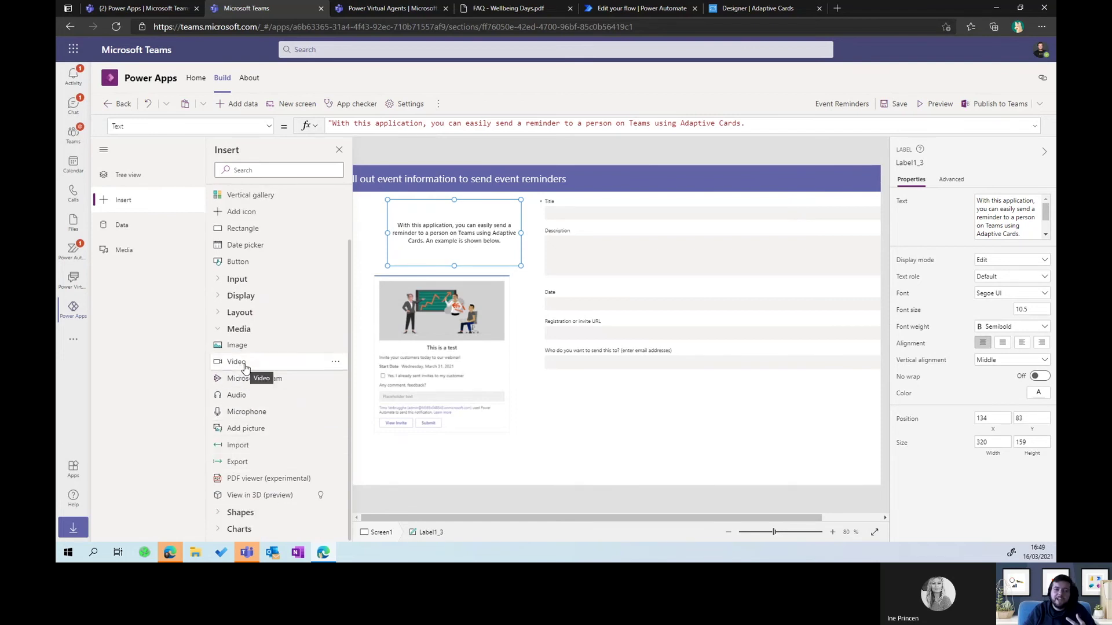
click(339, 150)
Move the introductory label to X 103, Y 83 above the example image, and select the send icon to view its OnSelect formula.
mouse_move(382, 230)
mouse_down()
mouse_move(328, 238)
mouse_move(372, 235)
mouse_up()
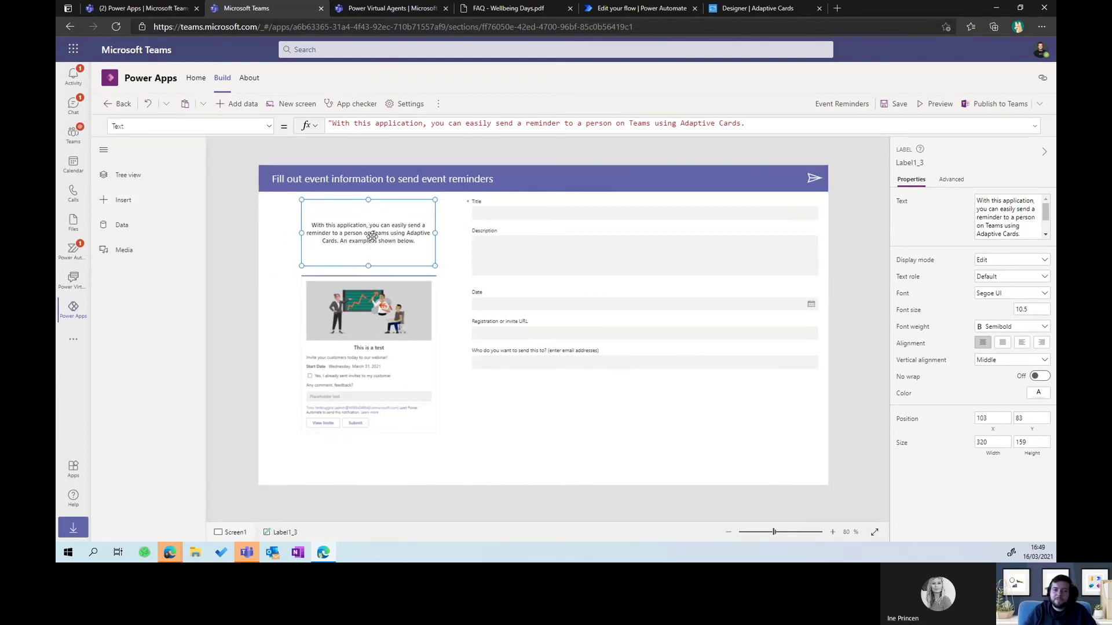
click(816, 182)
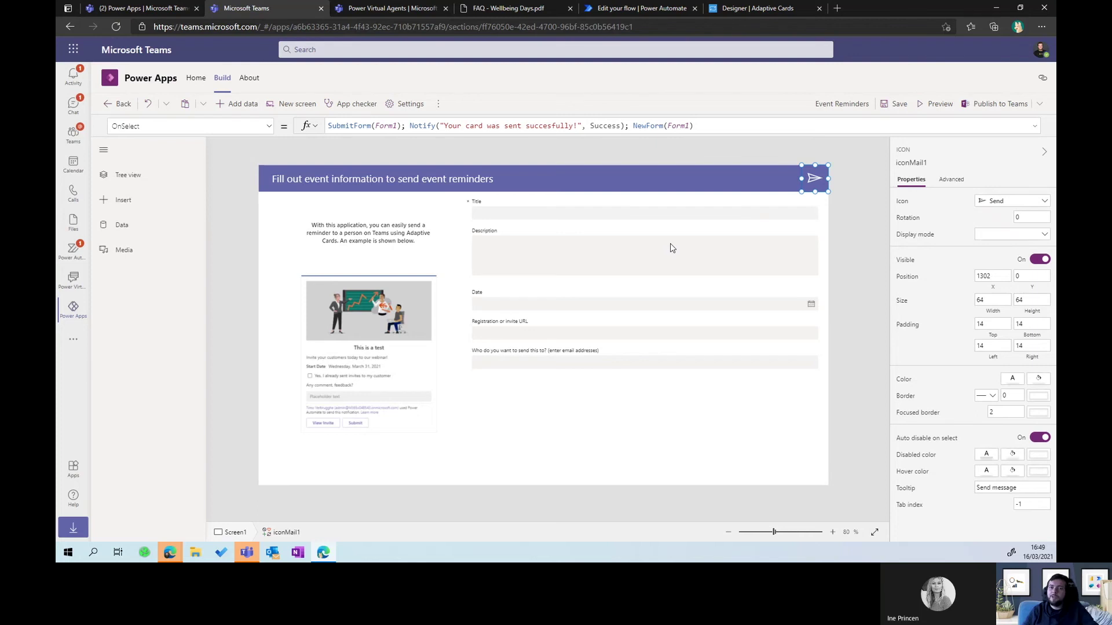
Switch to the Add Reminder Feedback flow in Power Automate and inspect the Reformat date and sendadaptivecard actions.
click(622, 12)
scroll(561, 118, up, 5)
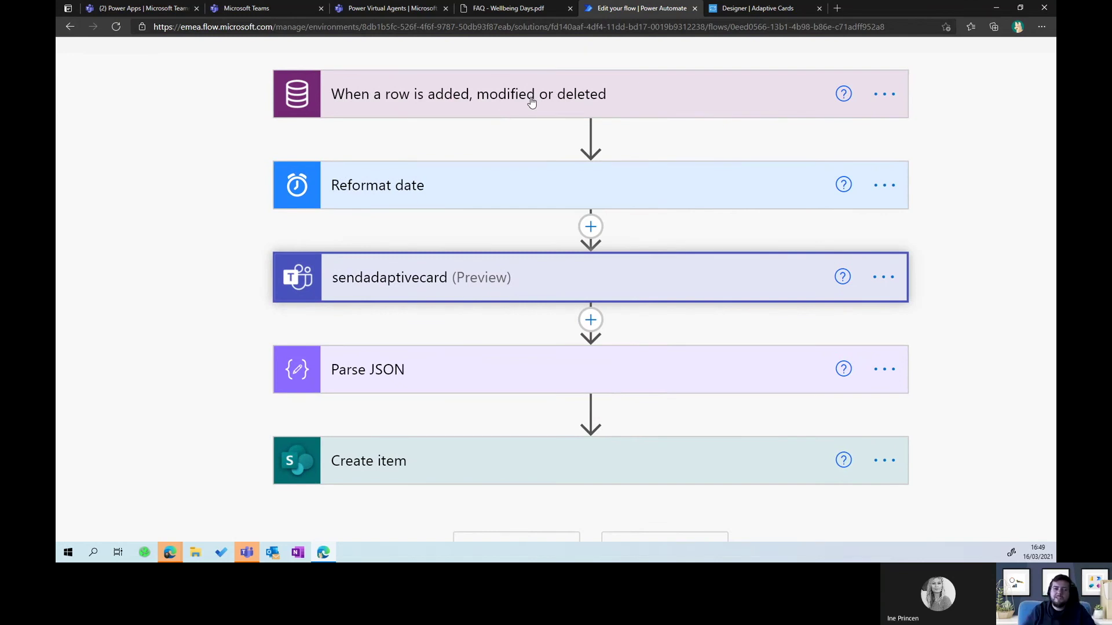
click(433, 186)
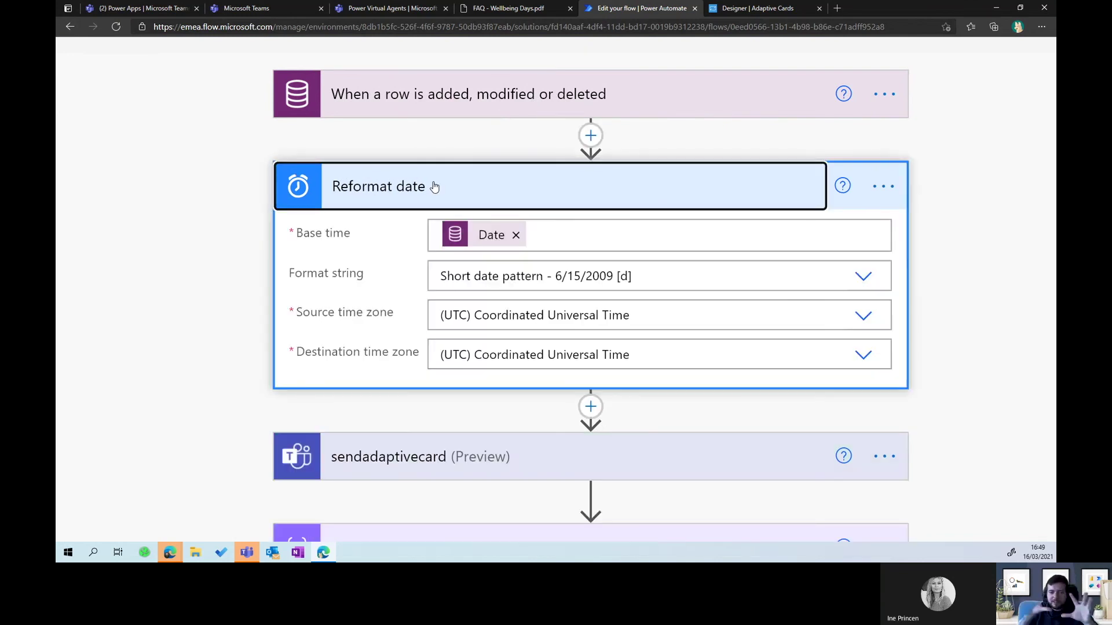
click(436, 187)
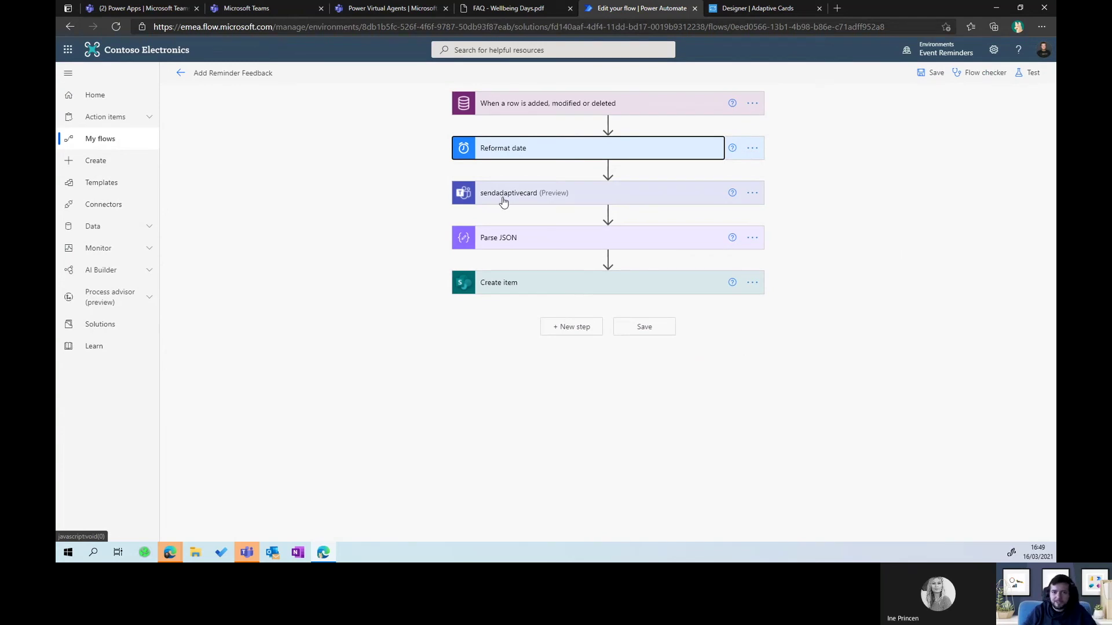
click(505, 197)
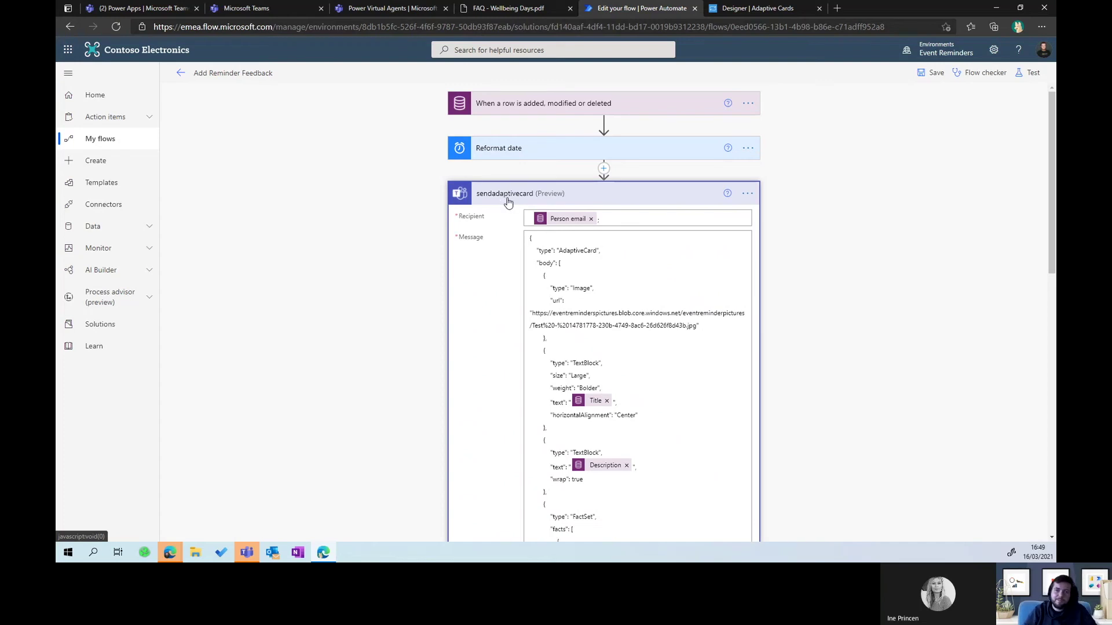
Switch to the Adaptive Cards designer and examine the event card's description text, feedback input, View Invite action and Submit action.
click(758, 8)
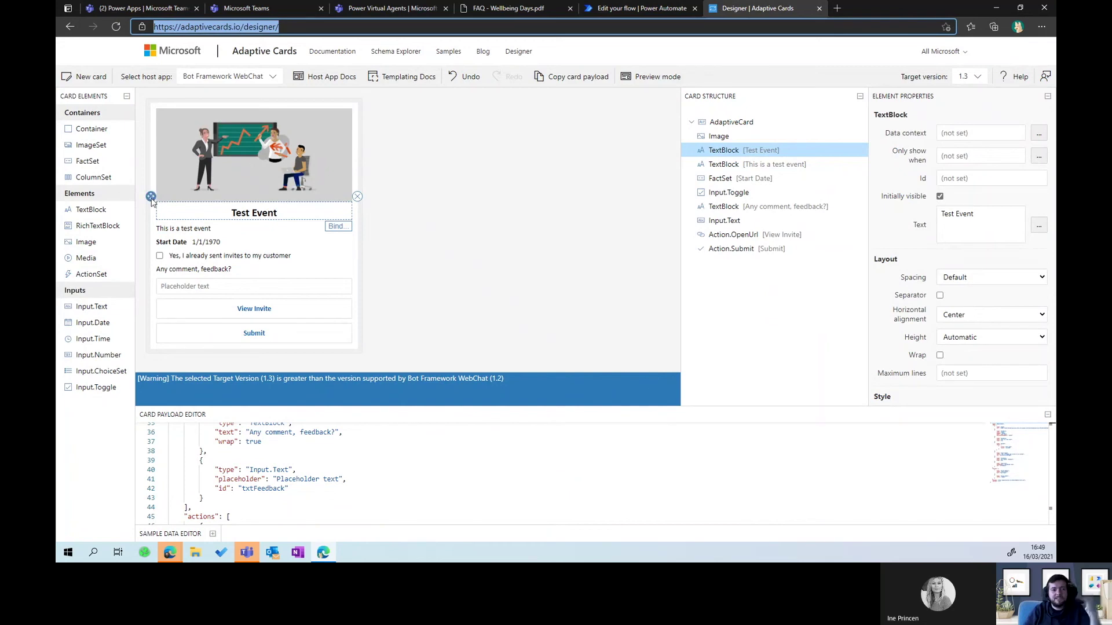
scroll(151, 197, up, 5)
click(355, 237)
click(271, 255)
scroll(293, 236, left, 4)
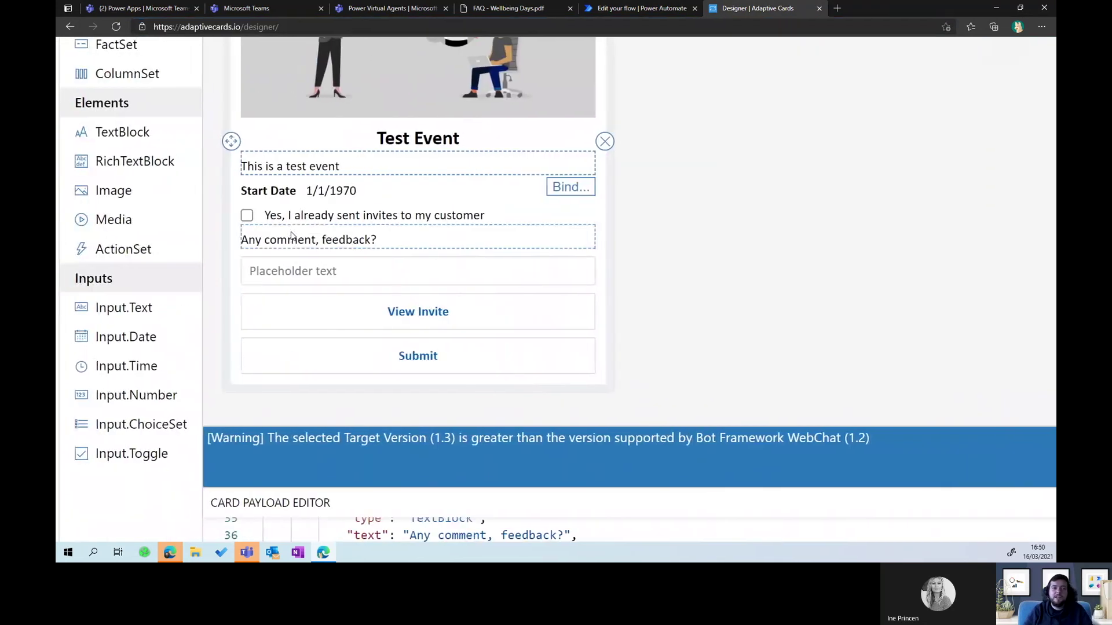
scroll(292, 236, up, 2)
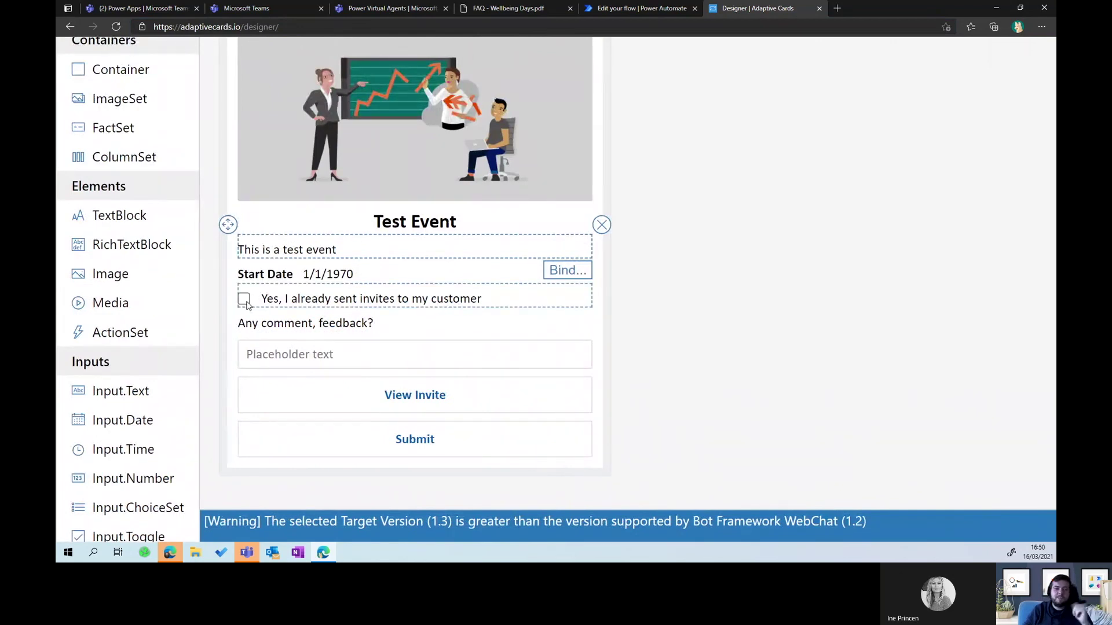
scroll(261, 305, down, 5)
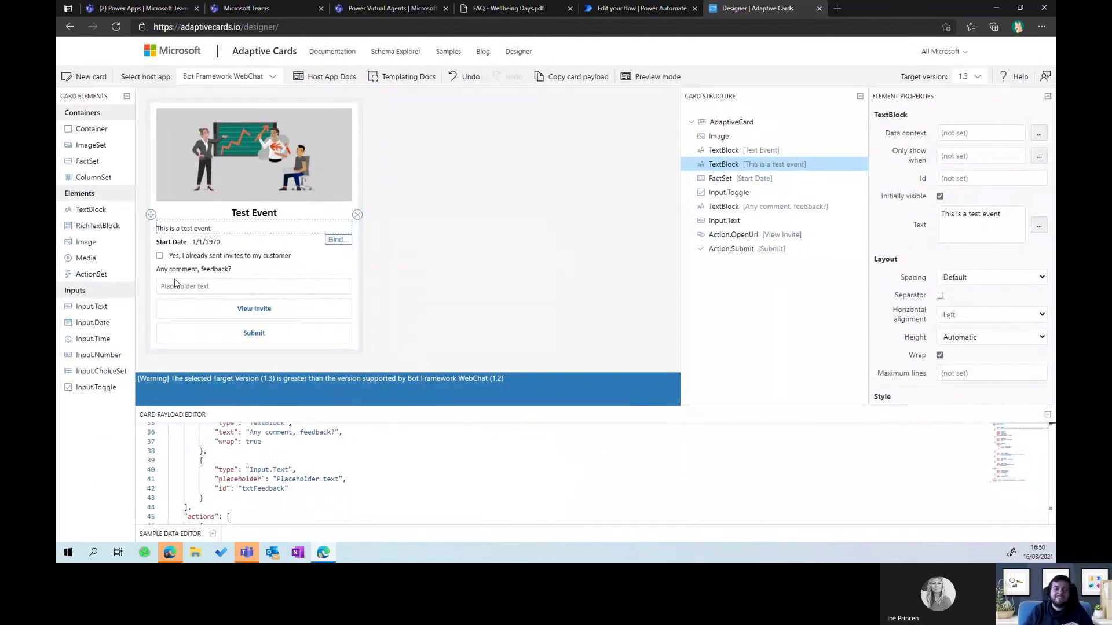
click(186, 293)
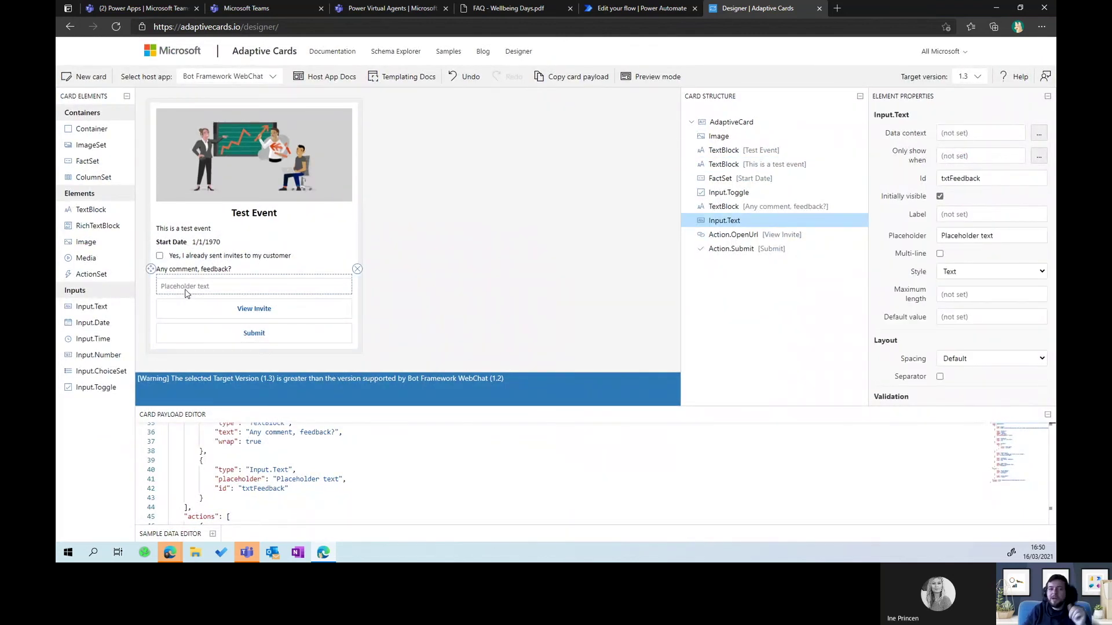
click(200, 311)
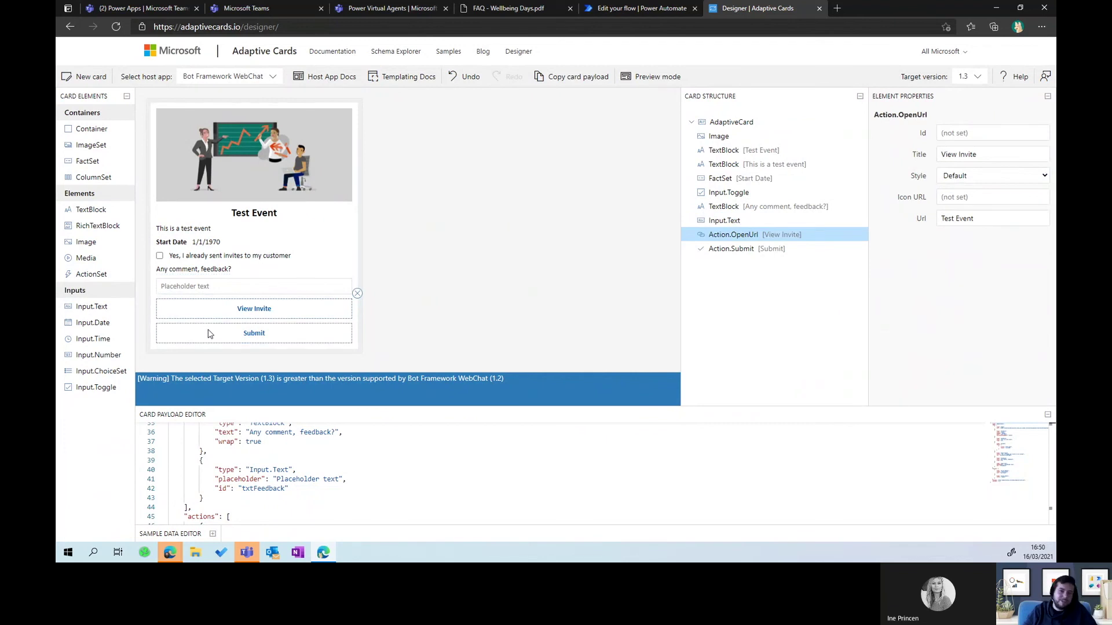
click(209, 334)
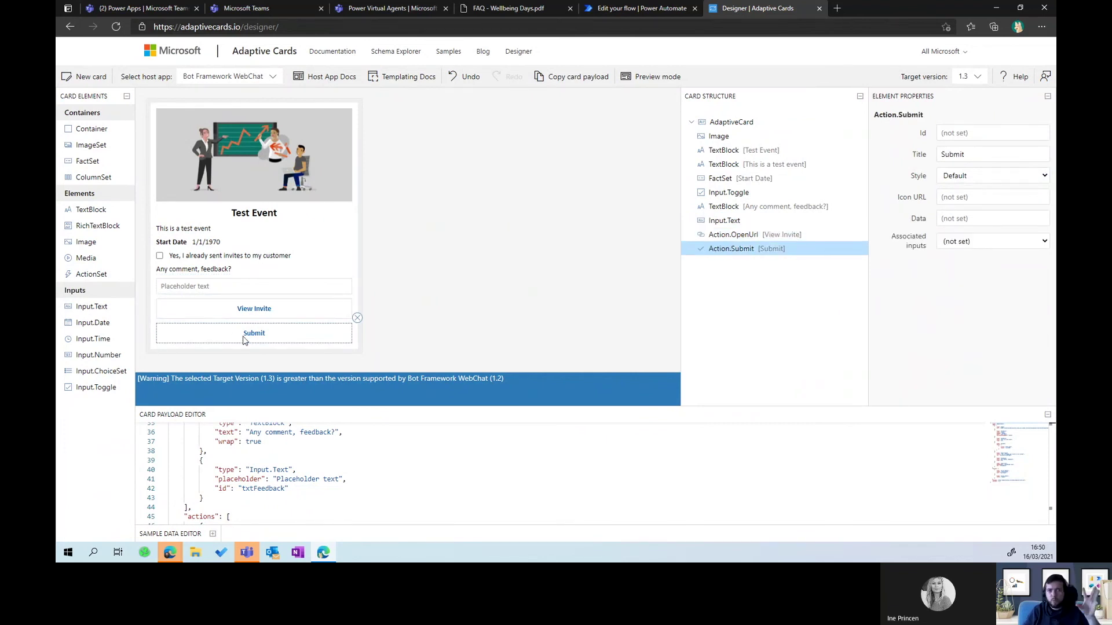
Return to the Power Automate flow, collapse the sendadaptivecard action and inspect the Create item action's field mappings.
click(662, 9)
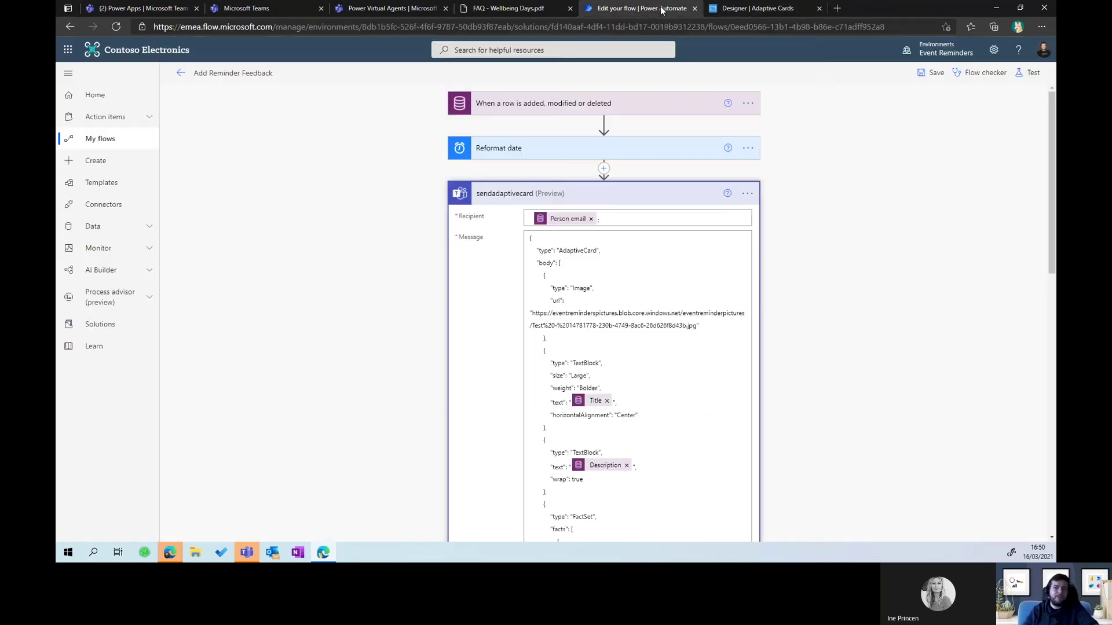
click(535, 199)
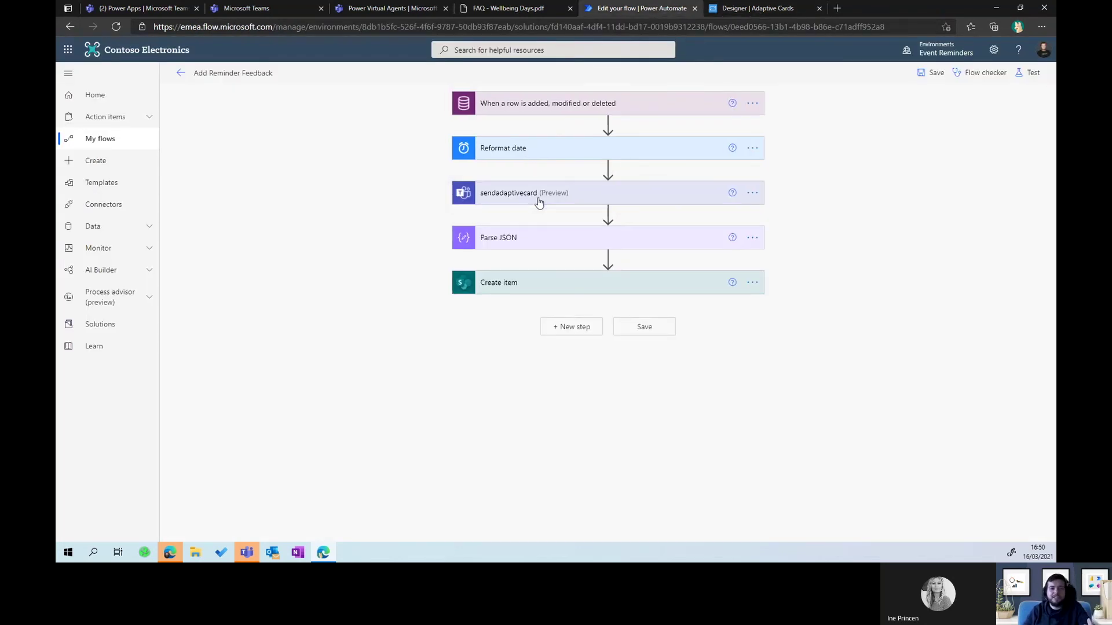
click(514, 288)
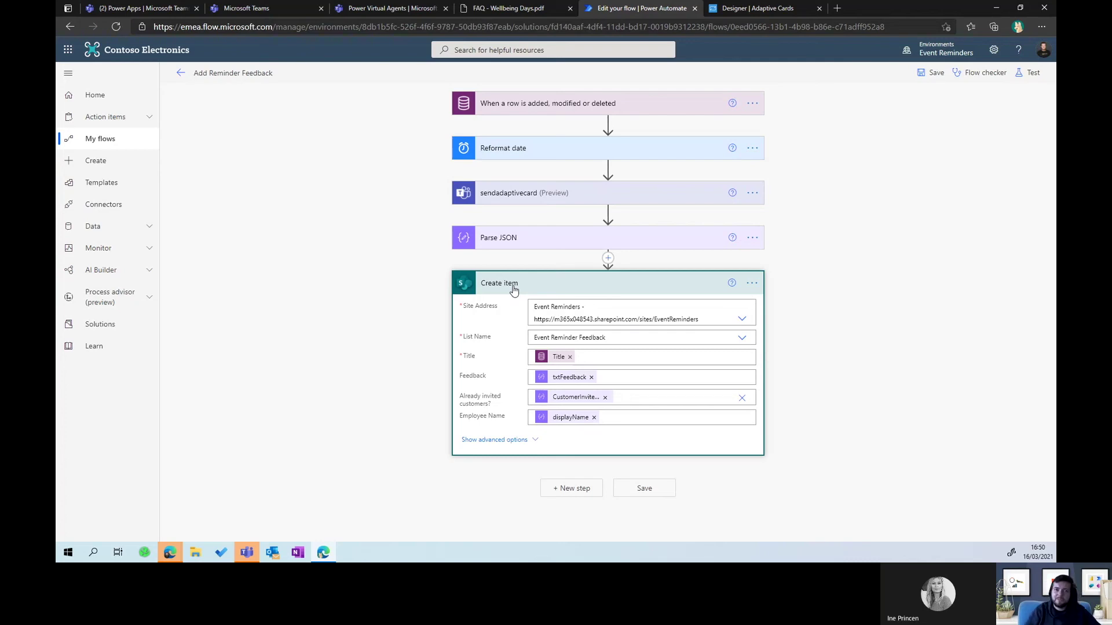
Switch back to the Event Reminders app in the Power Apps editor in Teams.
click(144, 13)
click(235, 10)
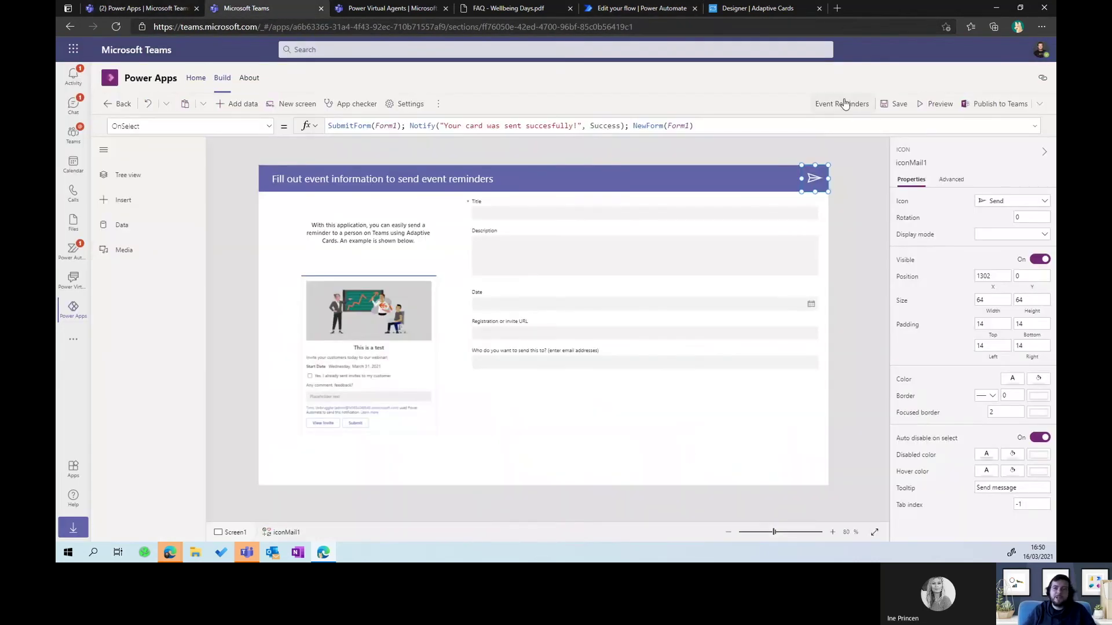
Preview the app and enter title "Teams + Power Platform event" and description "Don't forget to invite your customers to our new Teams + Power Platform event!".
click(926, 105)
click(452, 184)
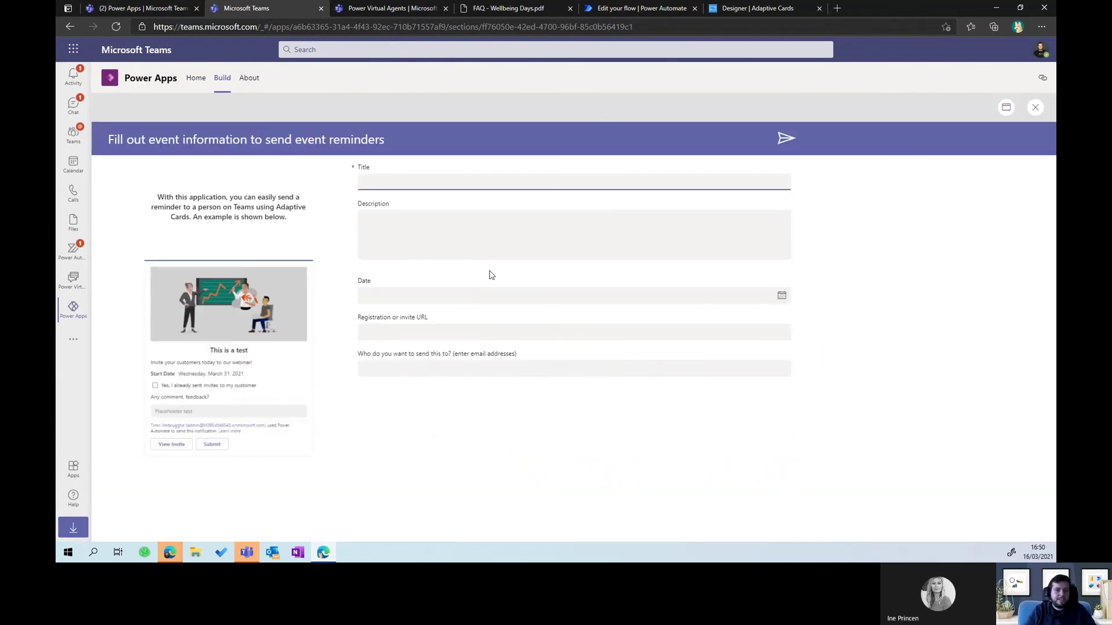
text(Teams + Power Platform ee)
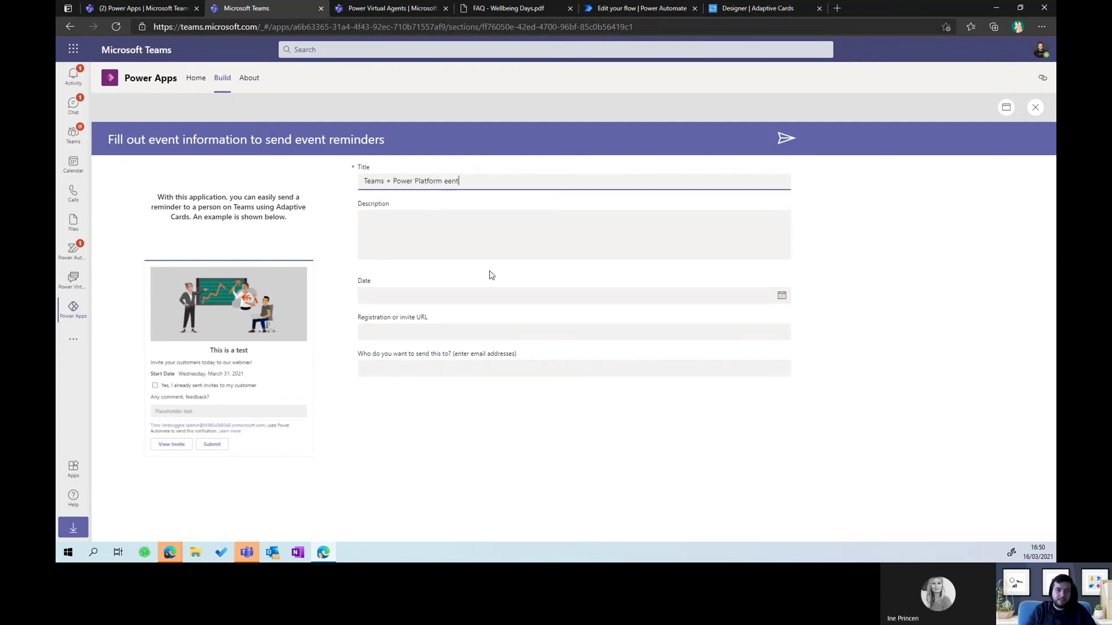
key(BackSpace)
text(vent)
key(Tab)
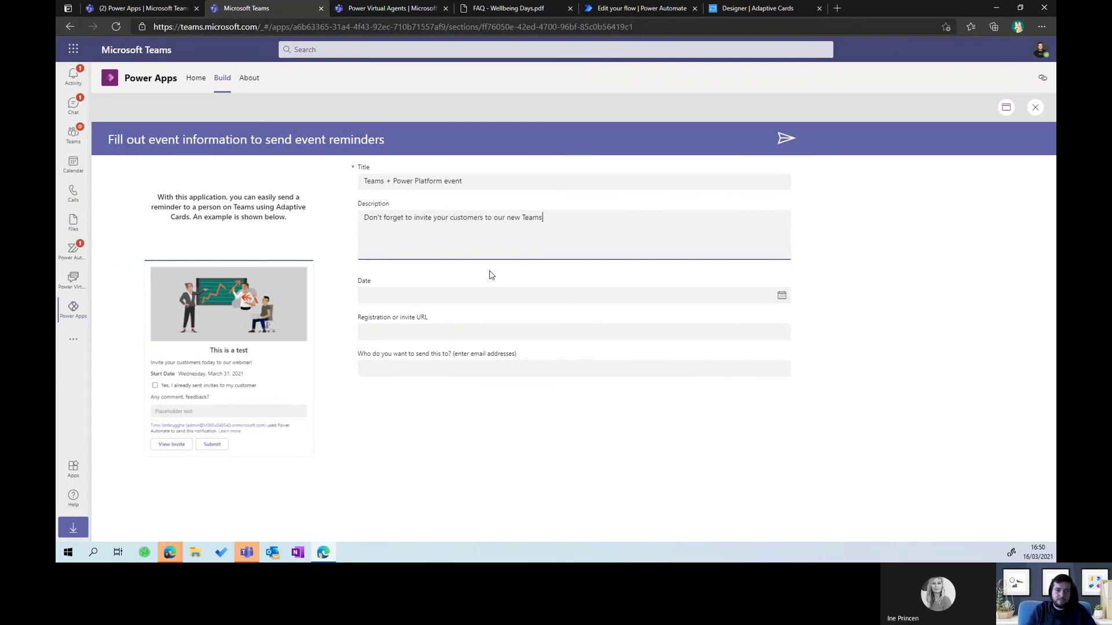
text(t!)
click(436, 293)
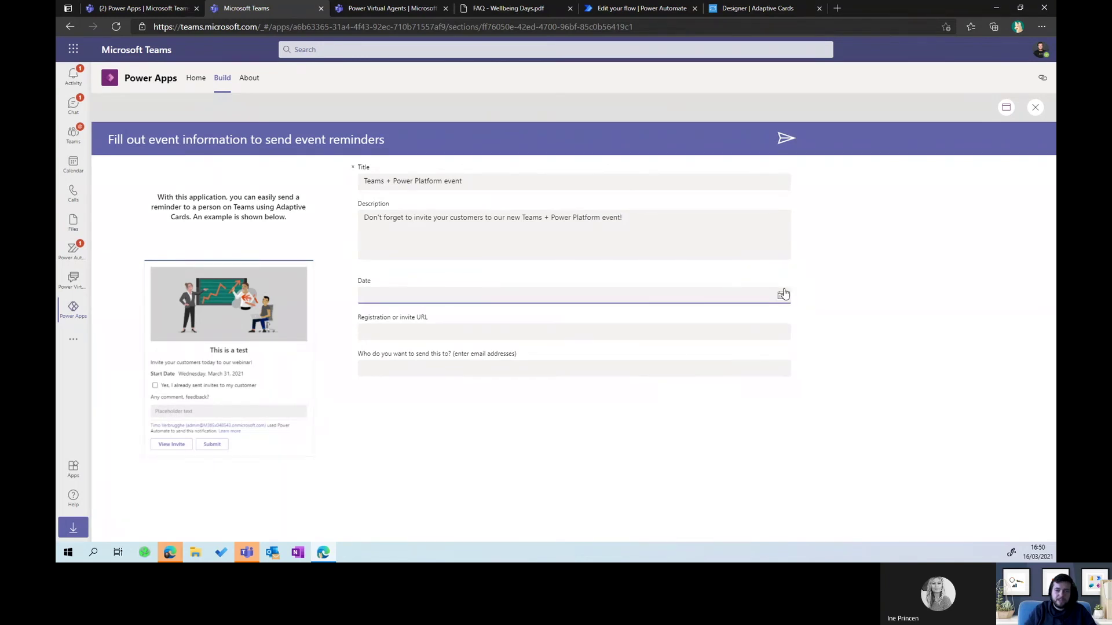
click(782, 295)
click(472, 315)
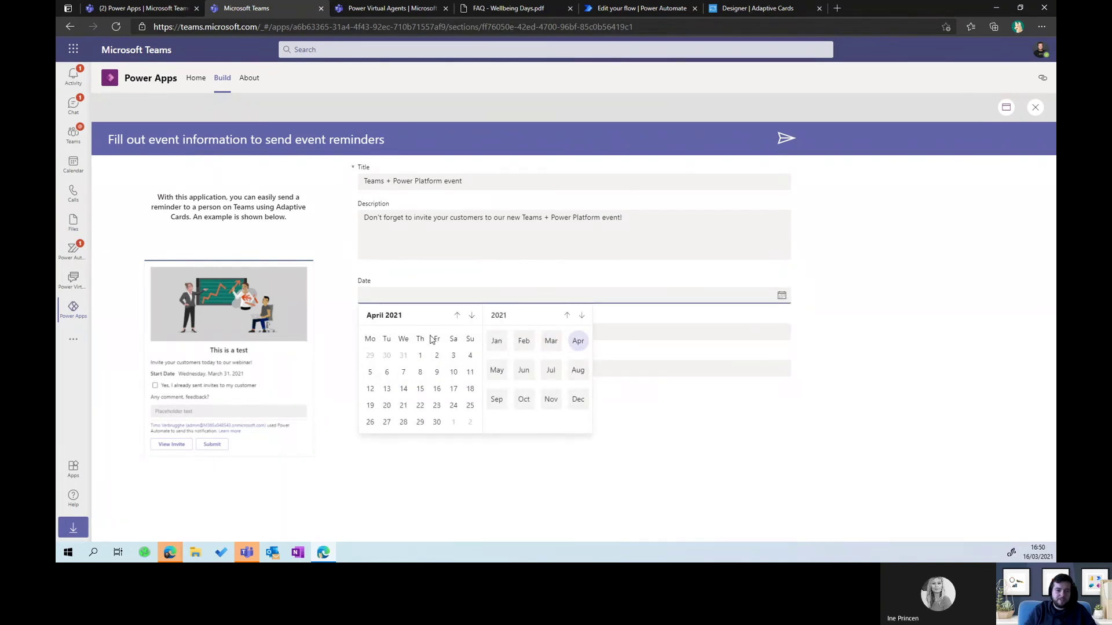
click(403, 389)
click(427, 330)
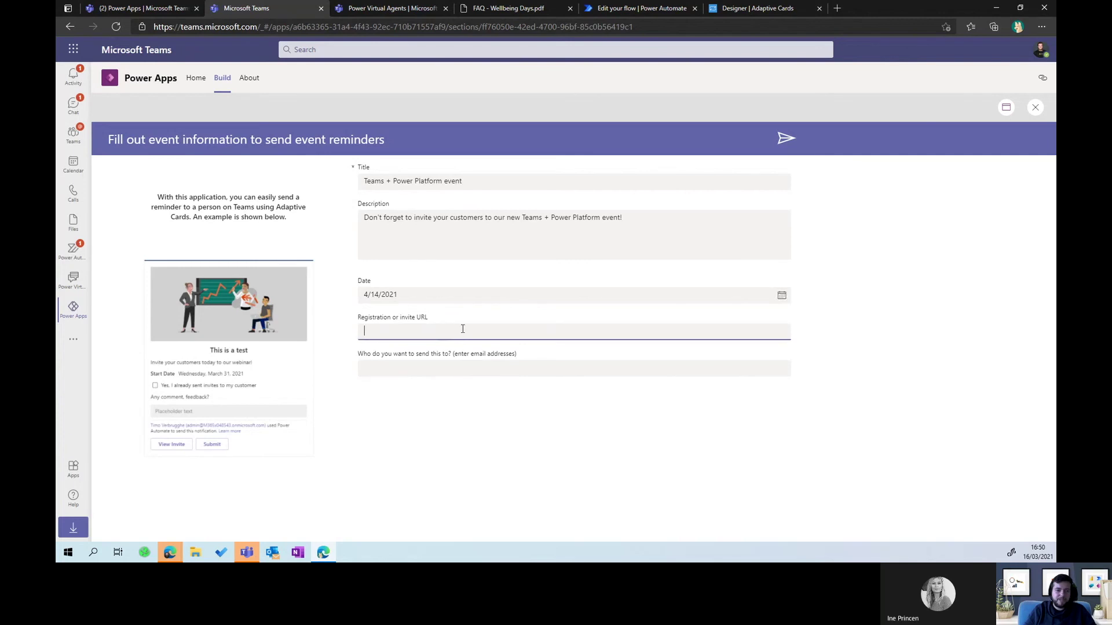
text(https://ww)
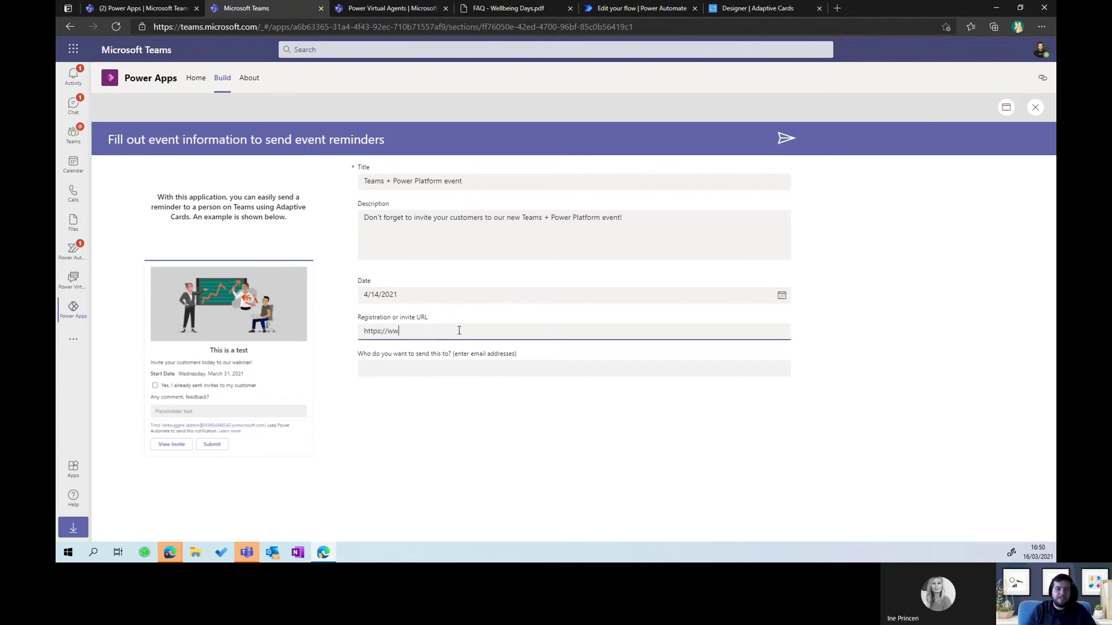
text(w.microsoft.com)
click(414, 373)
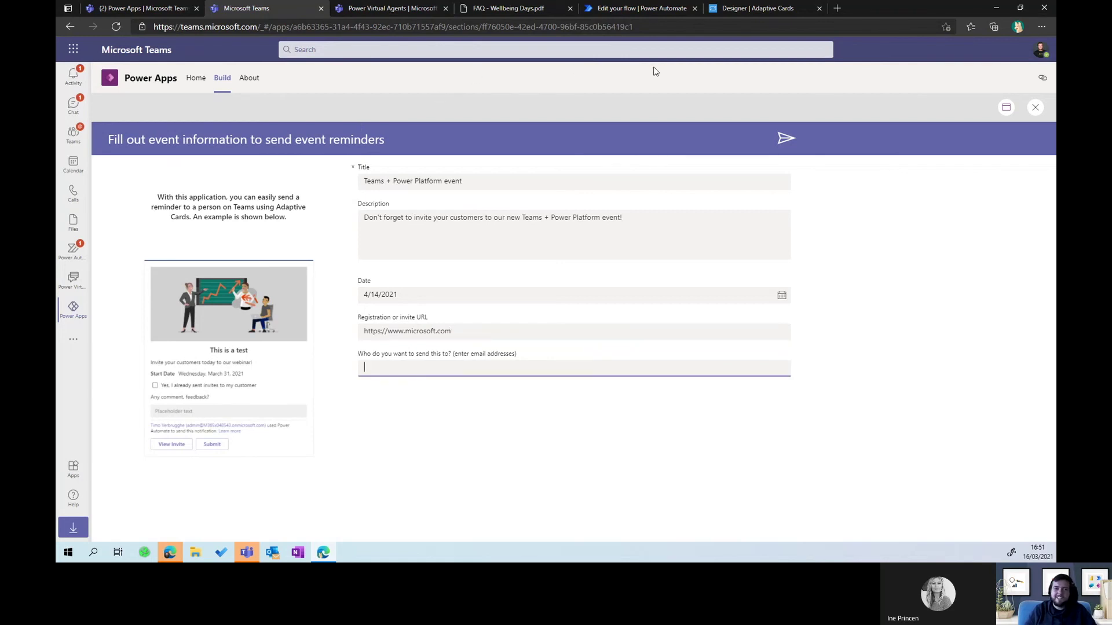
click(1041, 50)
click(929, 90)
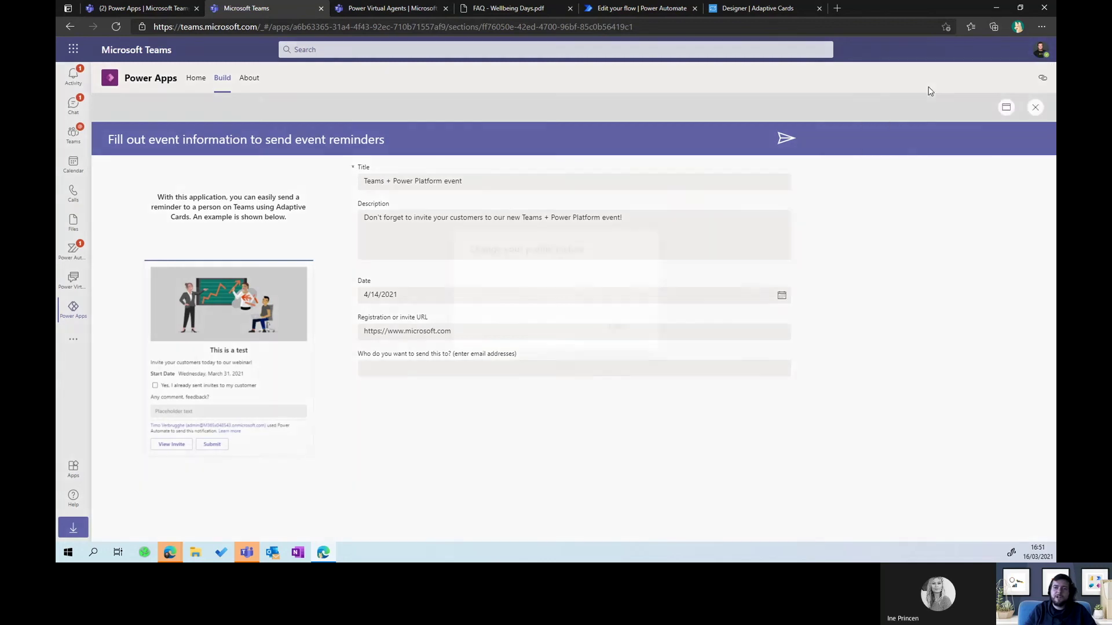
click(575, 363)
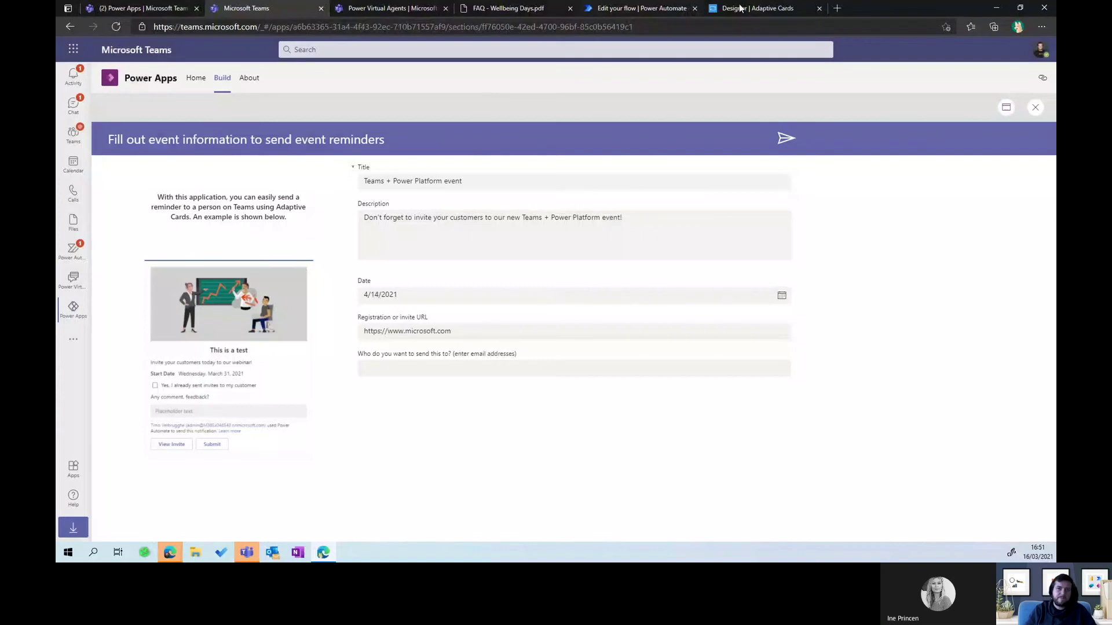
Open portal.office.com in a new browser tab and copy the signed-in account's e-mail address from its account details.
click(837, 8)
text(portal.office.com)
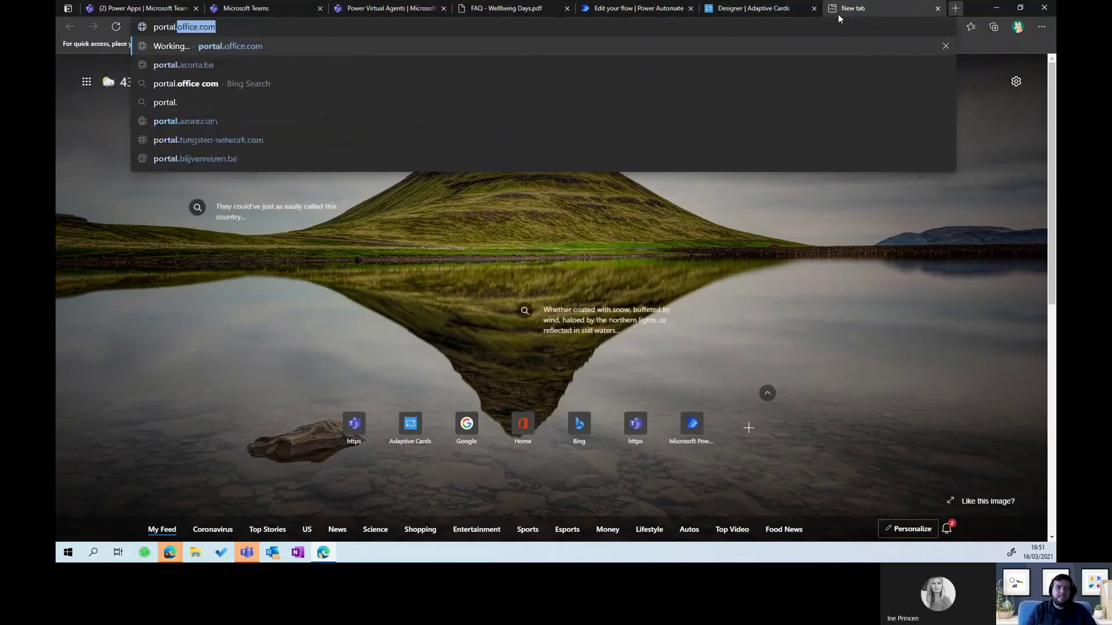
key(Return)
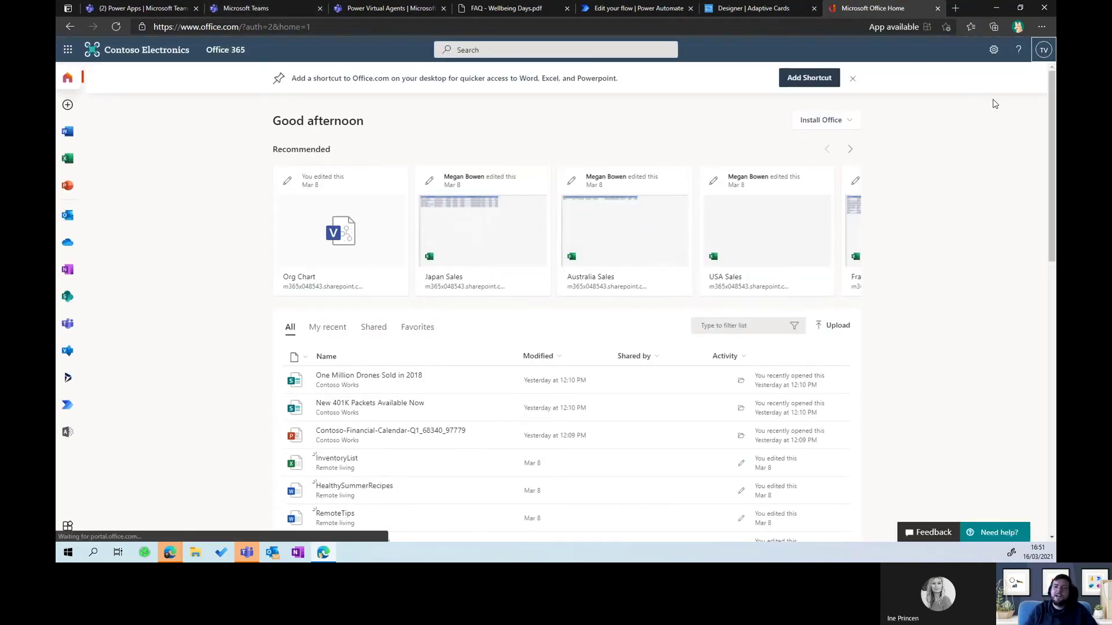
click(1041, 57)
triple_click(993, 117)
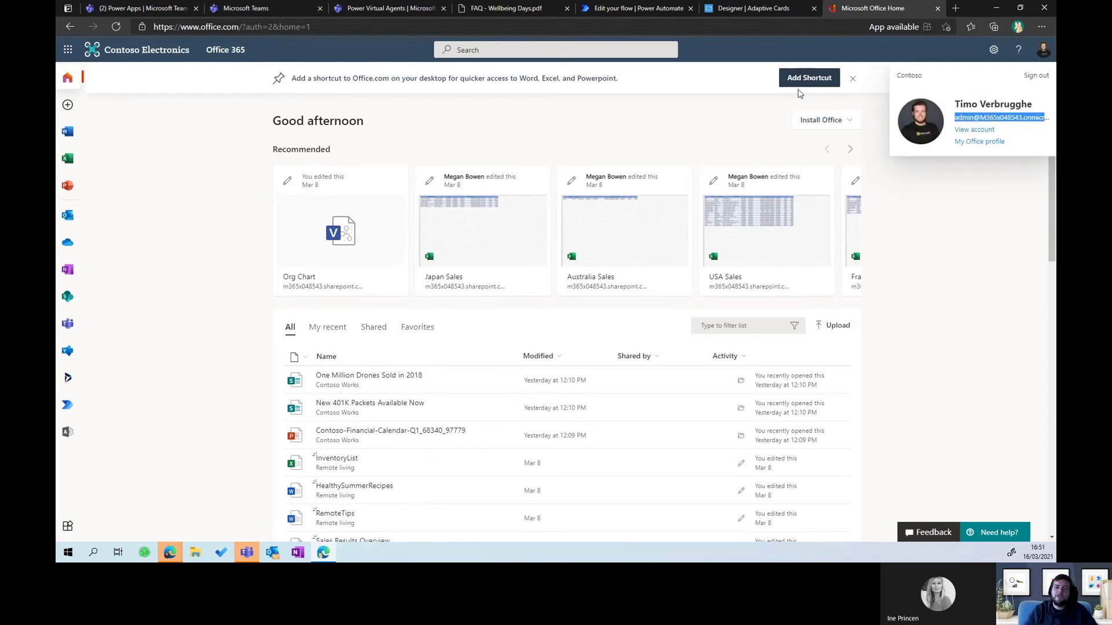
Return to the Event Reminders app preview, enter the copied e-mail address as the recipient and send the reminder.
click(284, 9)
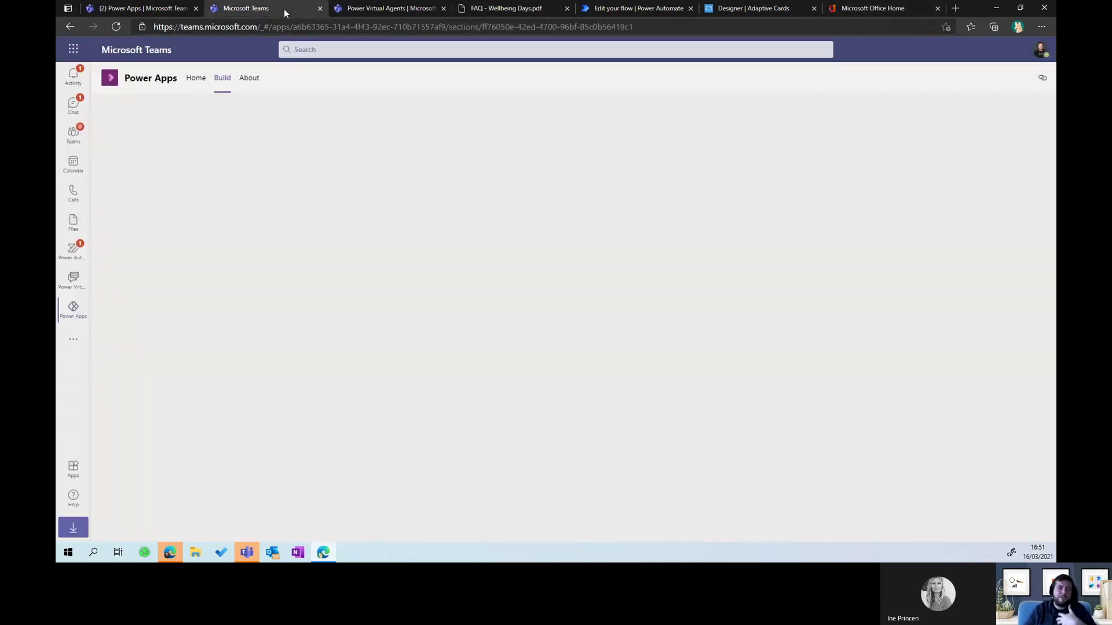
click(401, 371)
click(422, 385)
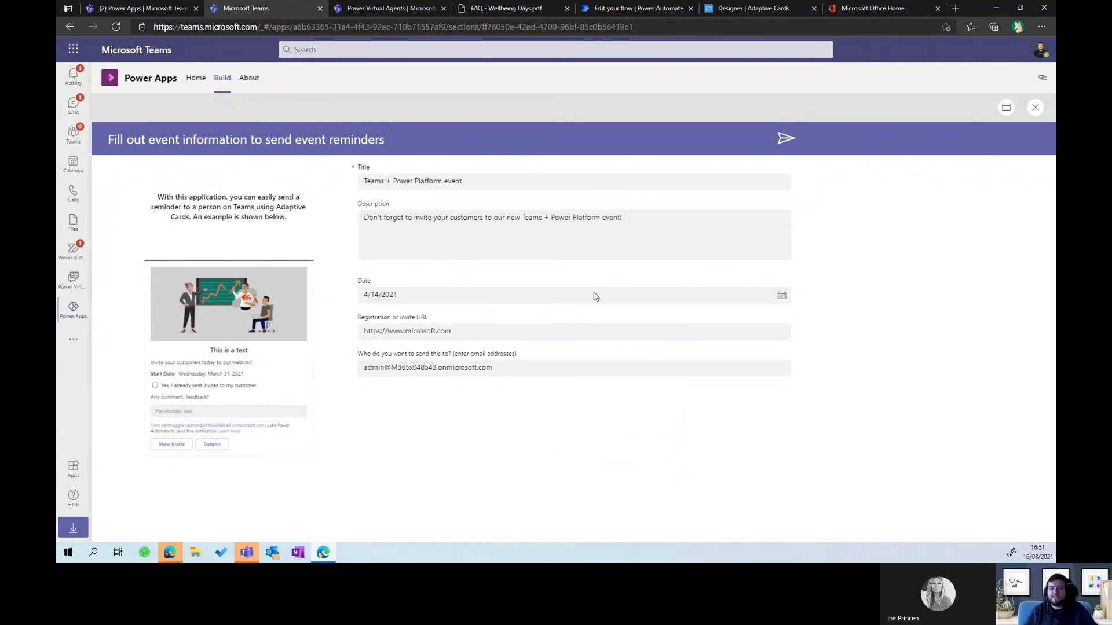
click(788, 151)
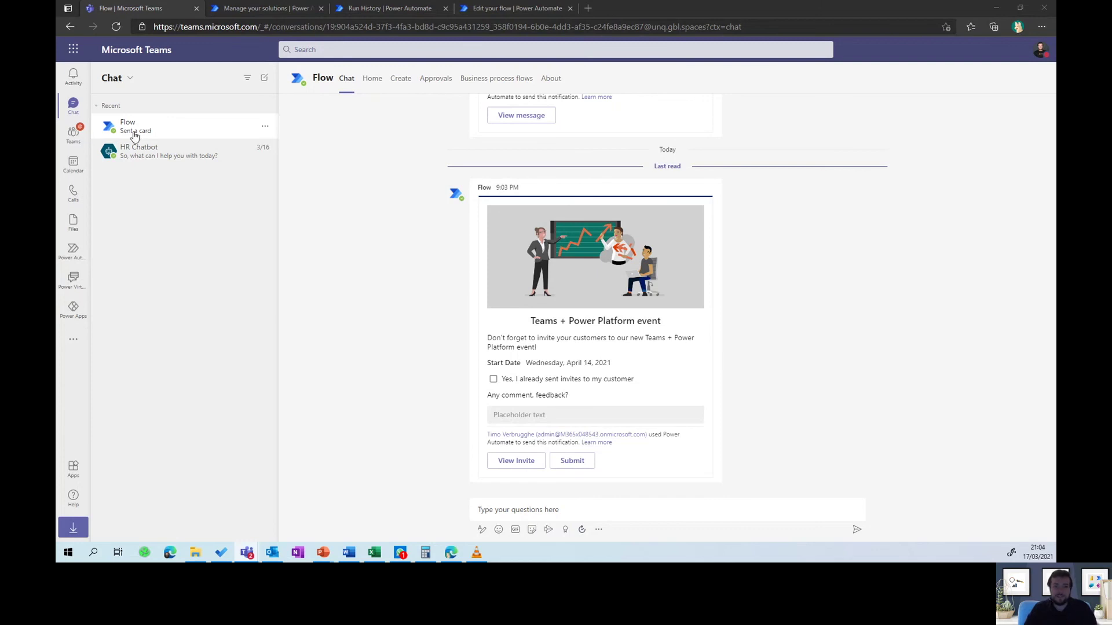
Examine the event card in the Flow chat, view its invite page and return to the chat.
ctrl+scroll(602, 332, up, 5)
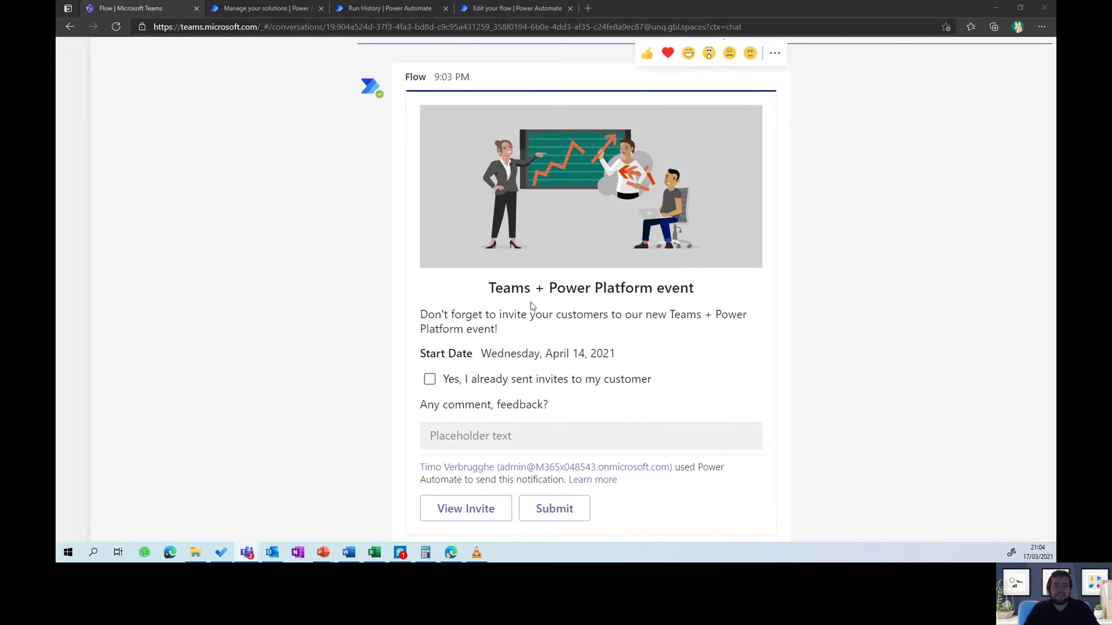
scroll(472, 352, down, 1)
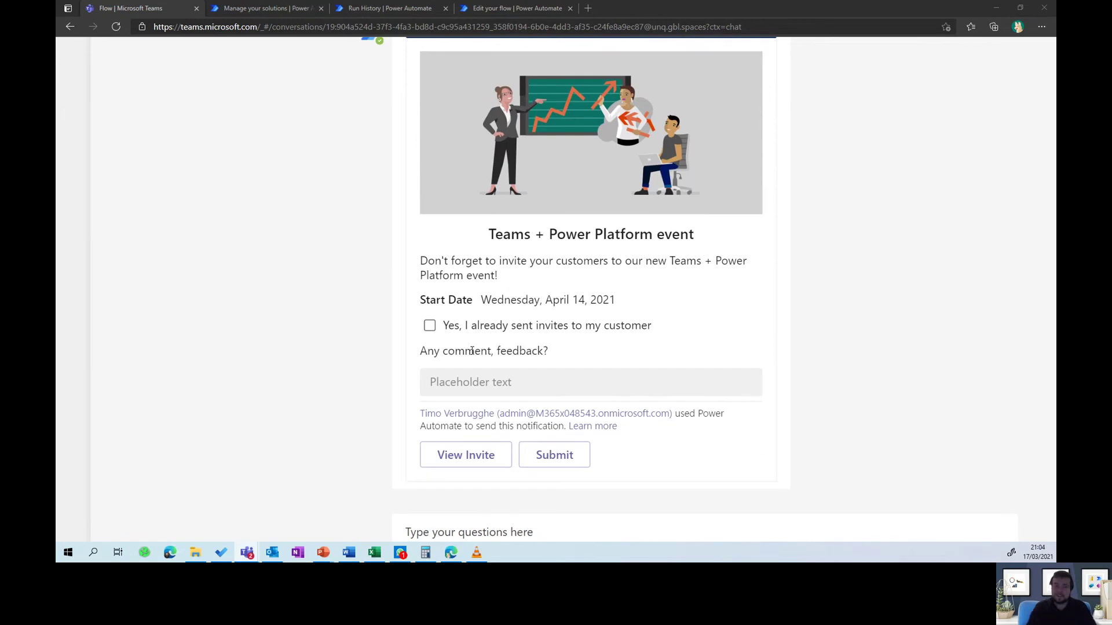
scroll(488, 371, down, 5)
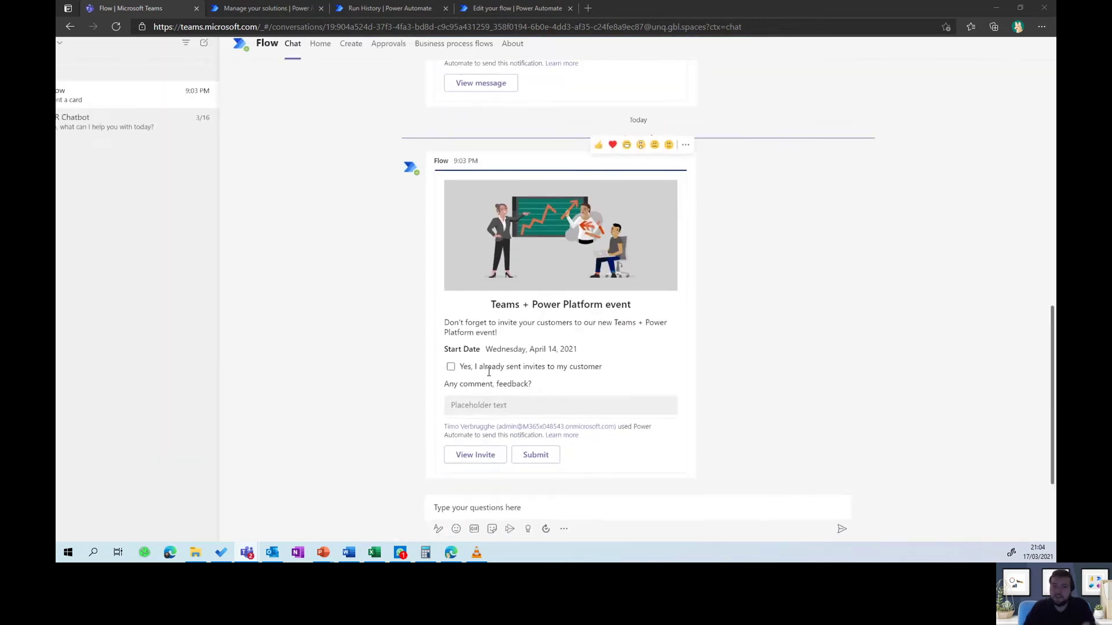
scroll(489, 371, up, 3)
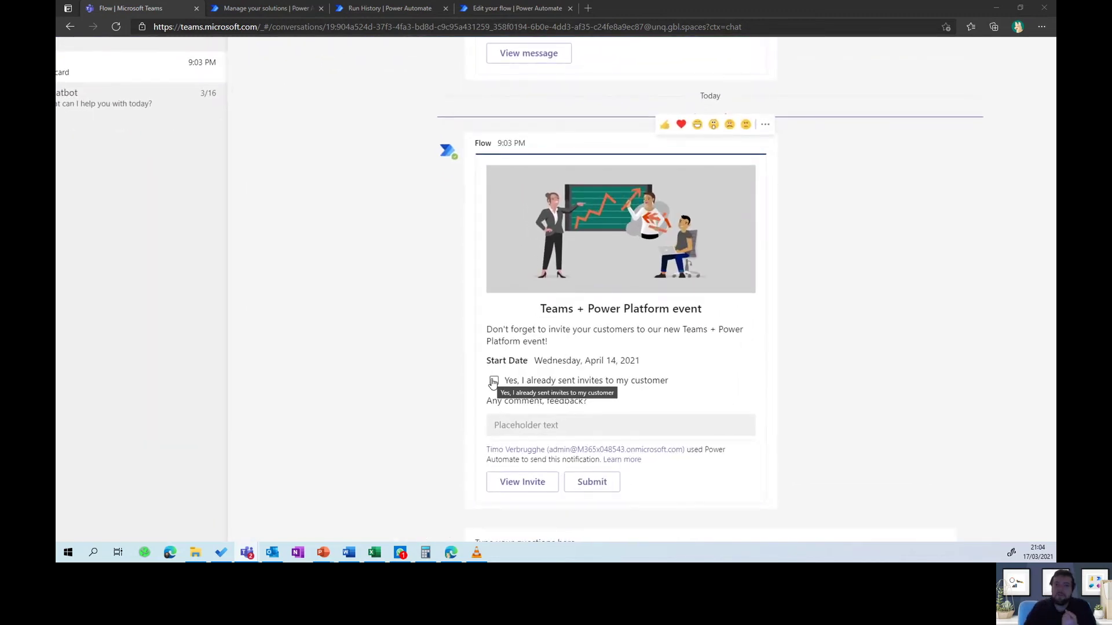
click(522, 480)
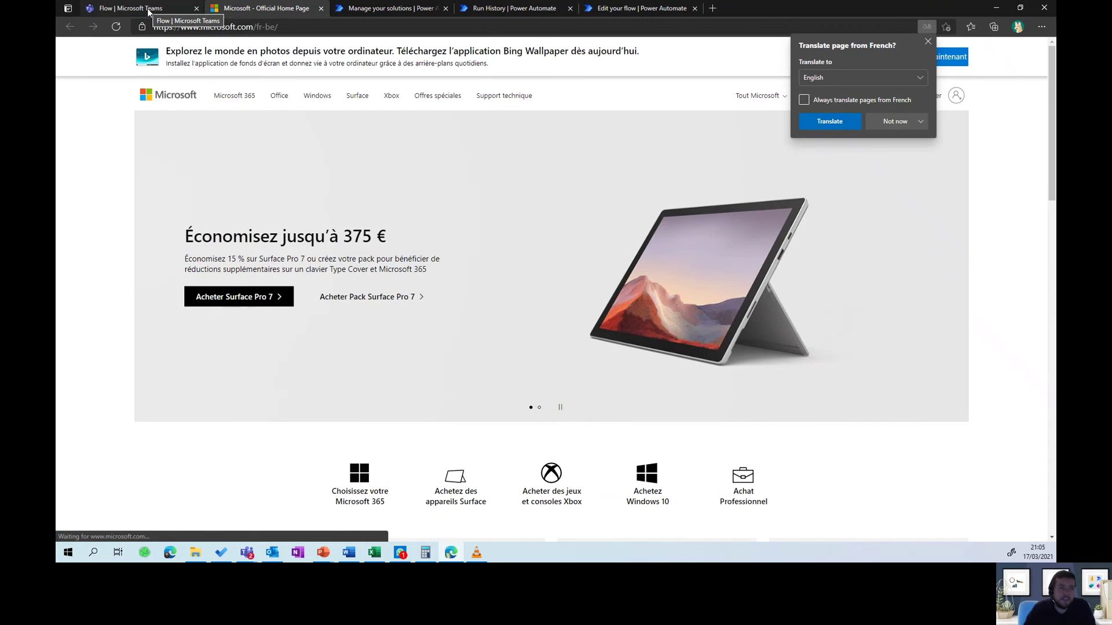
click(148, 9)
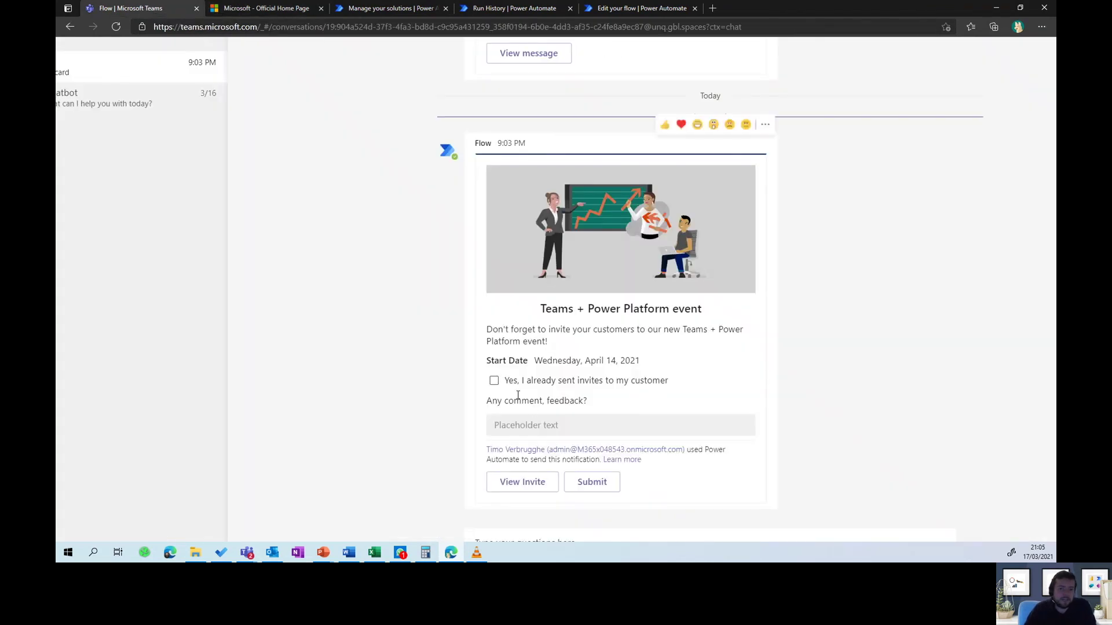
Confirm on the card that invites were already sent to the customer, enter the feedback "Great event!" and submit the response.
click(495, 382)
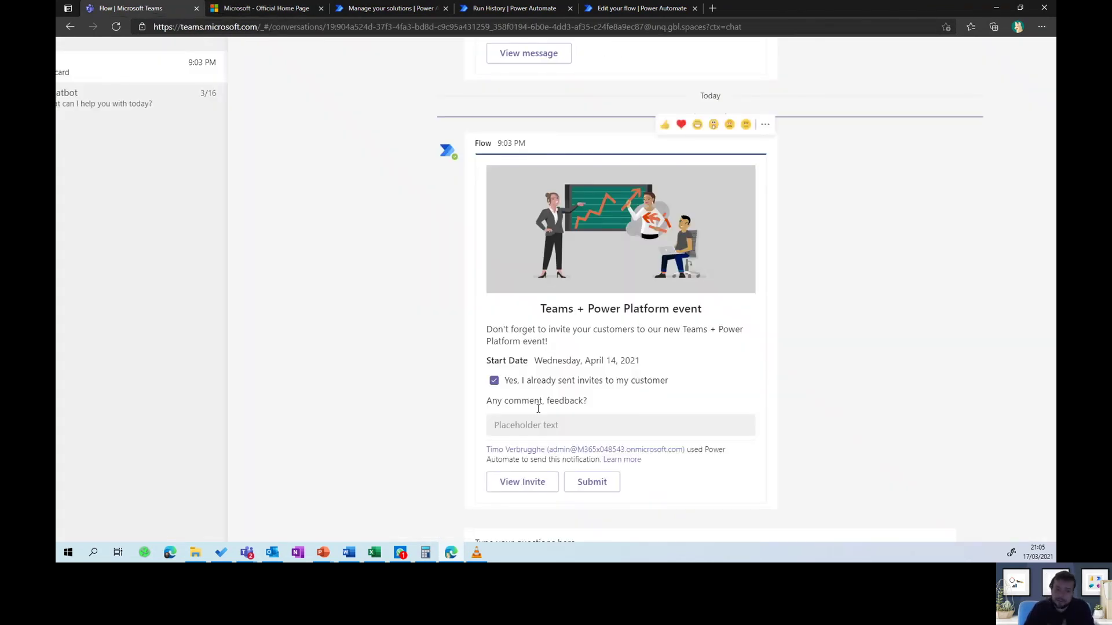
click(530, 428)
text(Great event!)
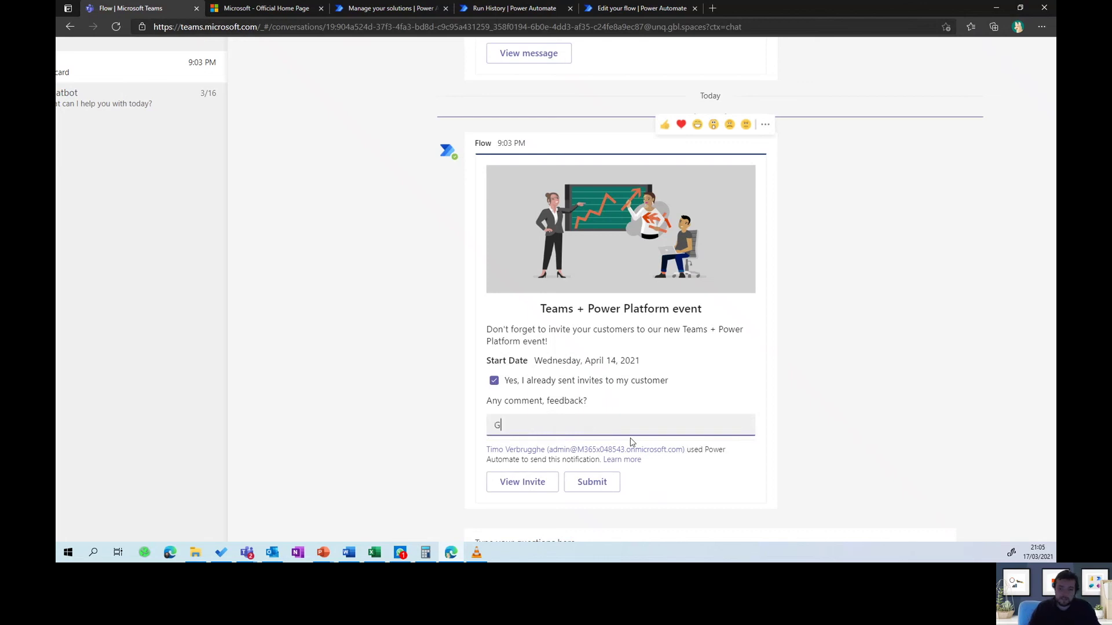
click(592, 481)
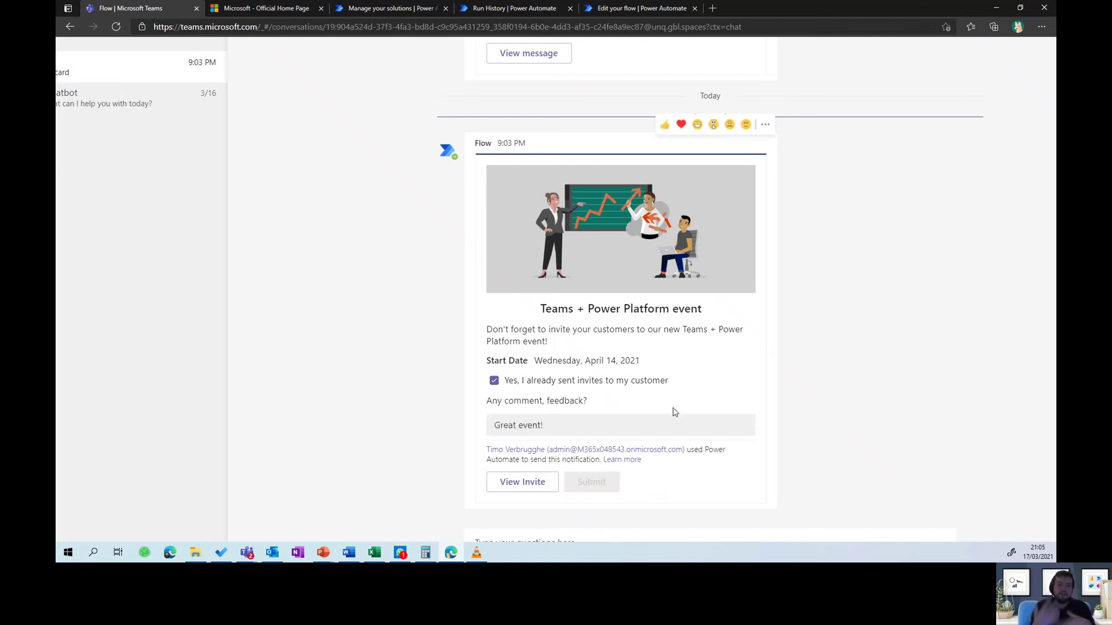
drag(499, 439, 611, 435)
click(624, 437)
scroll(541, 372, down, 3)
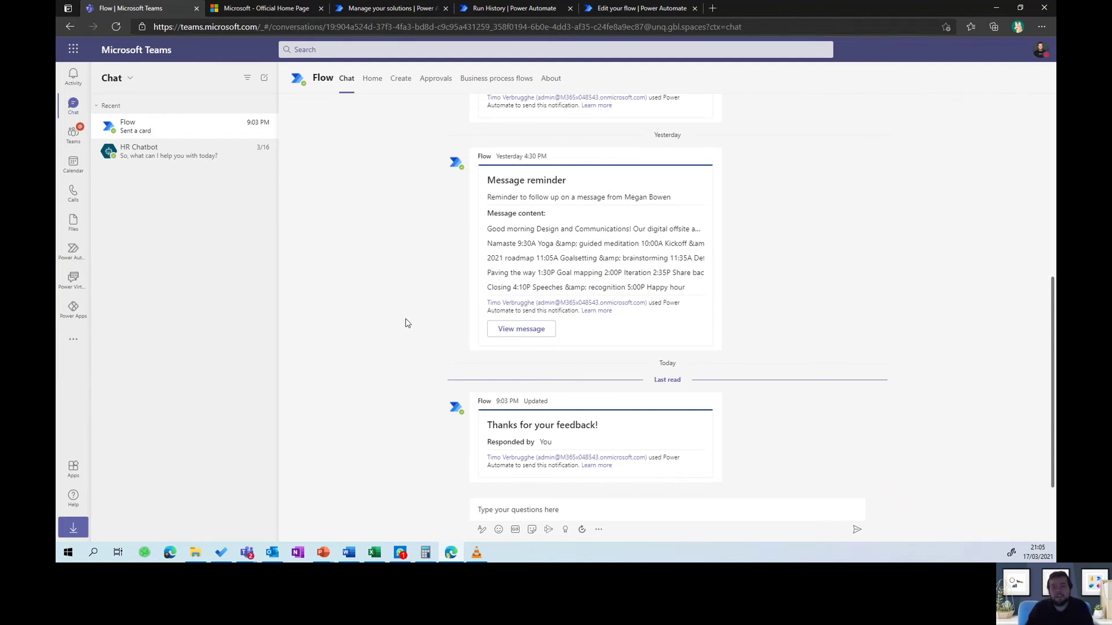
Go to the Event Reminders team's General channel and open Event Reminder Feedback.
click(71, 145)
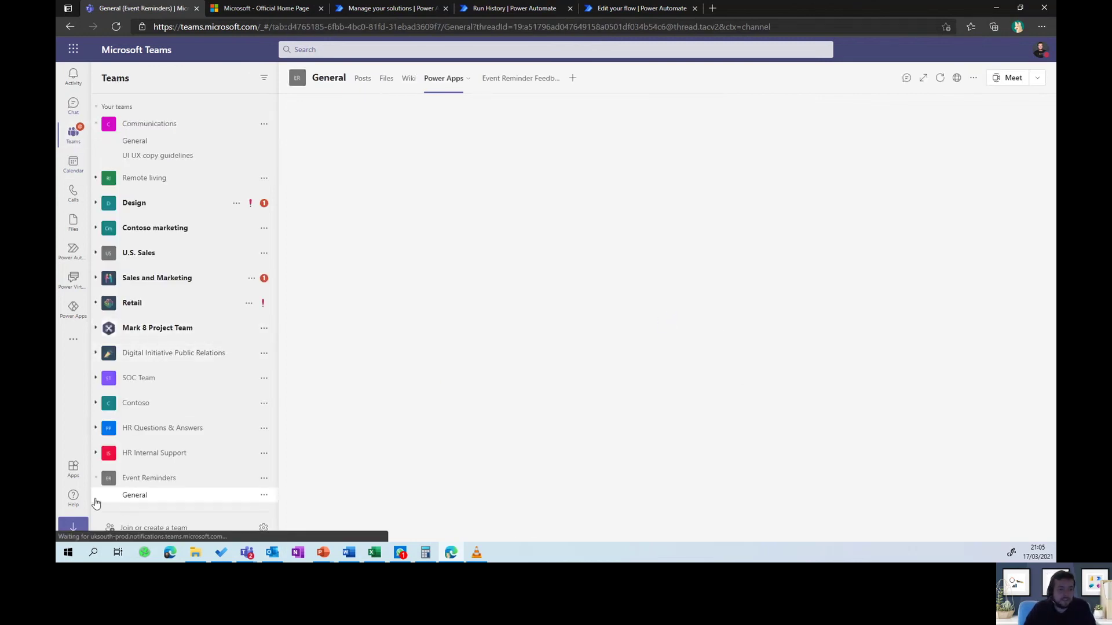
scroll(96, 504, up, 5)
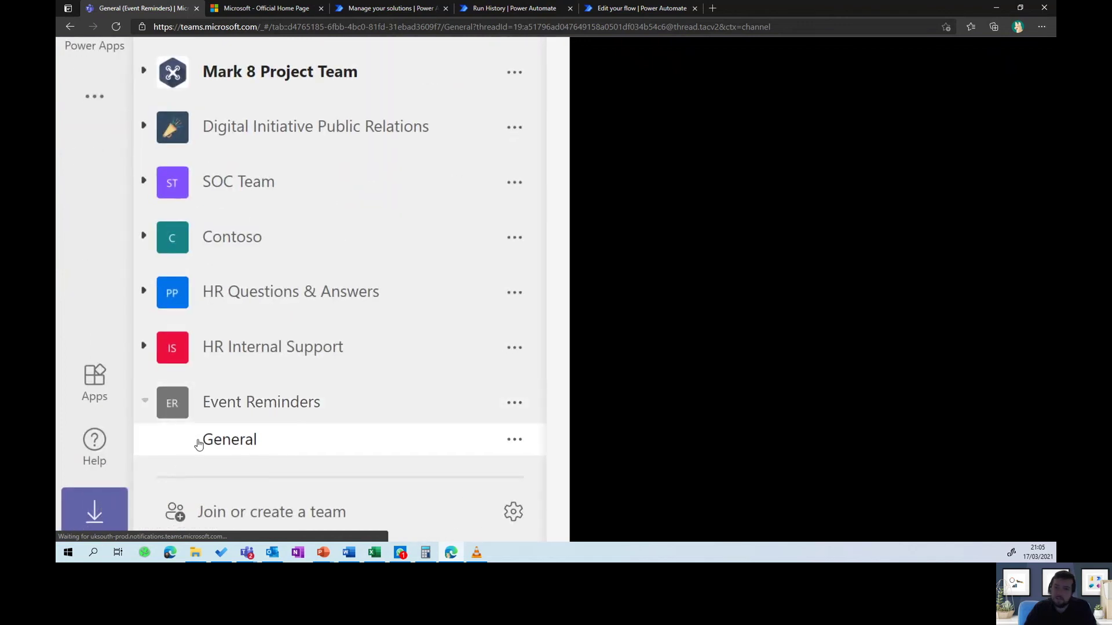
scroll(199, 444, down, 5)
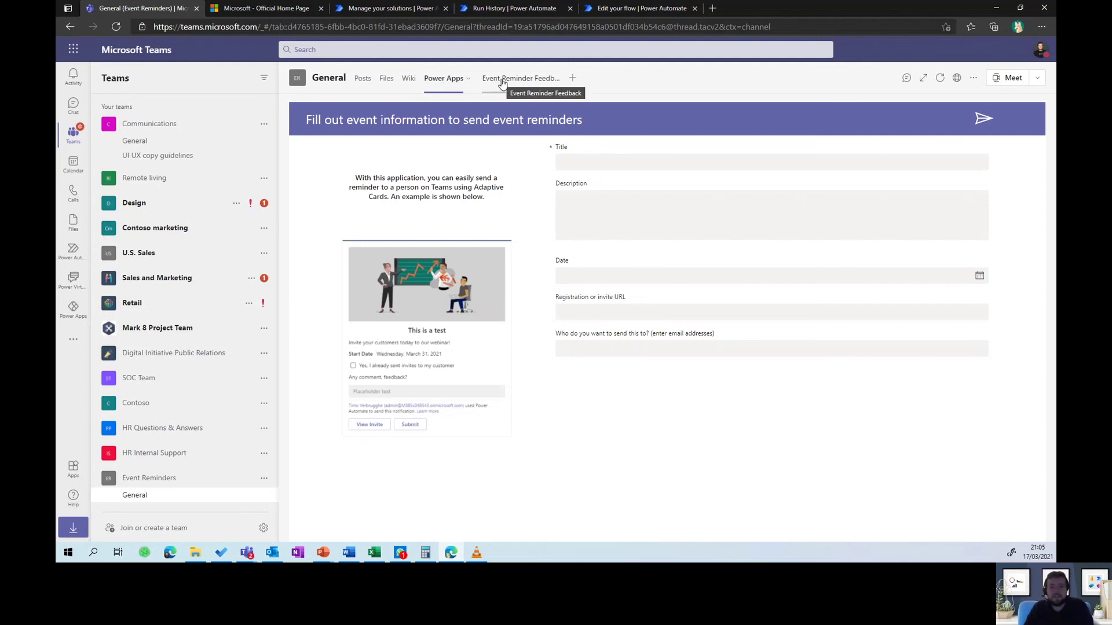
click(502, 81)
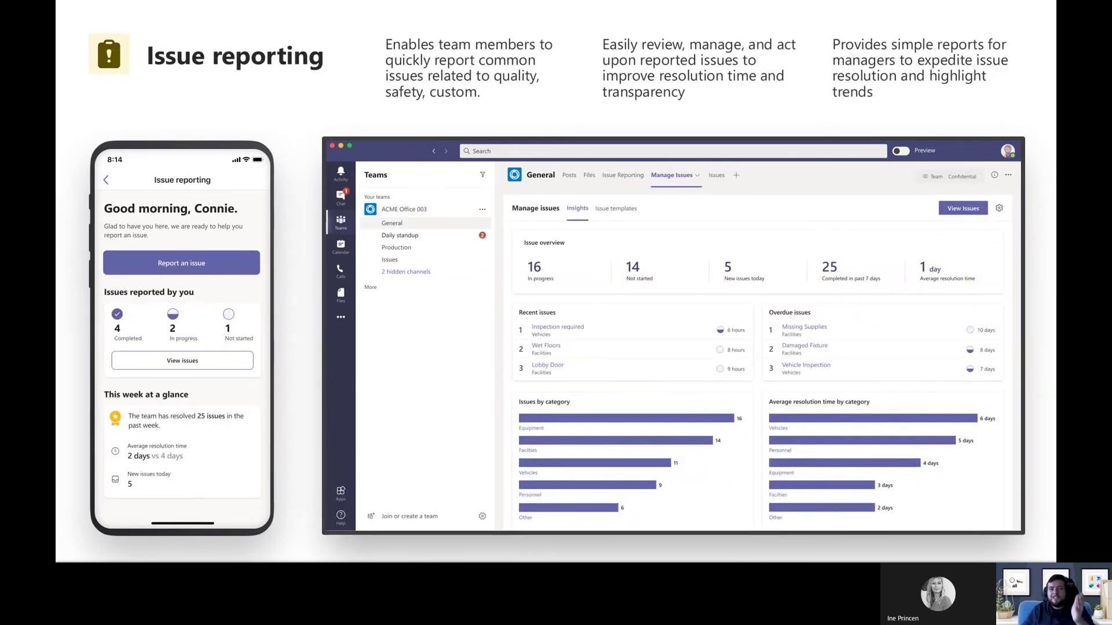
key(Right)
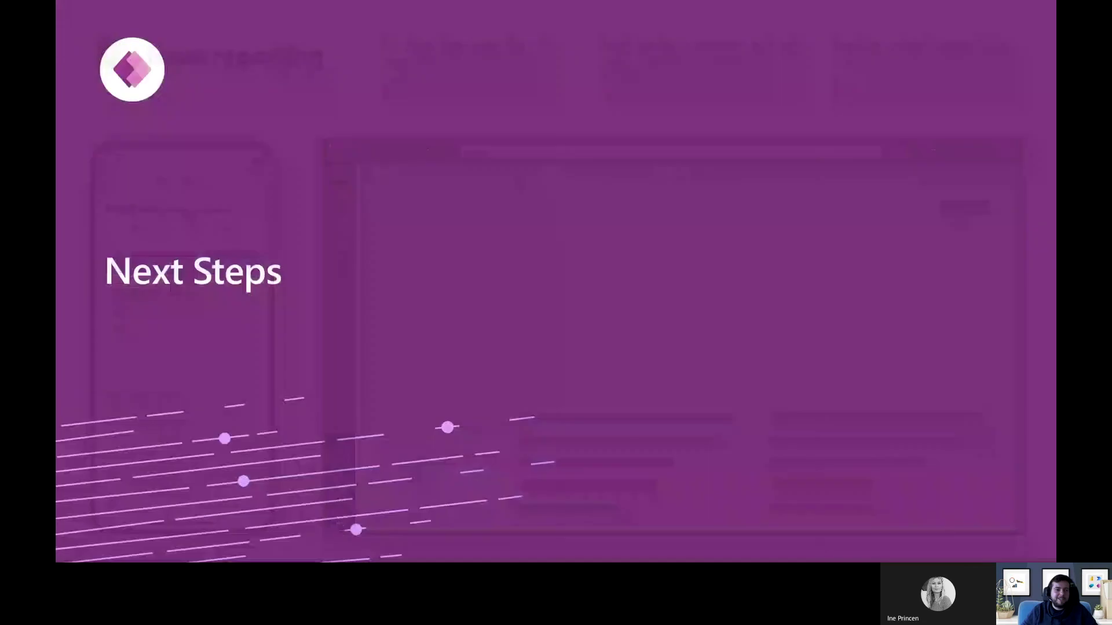